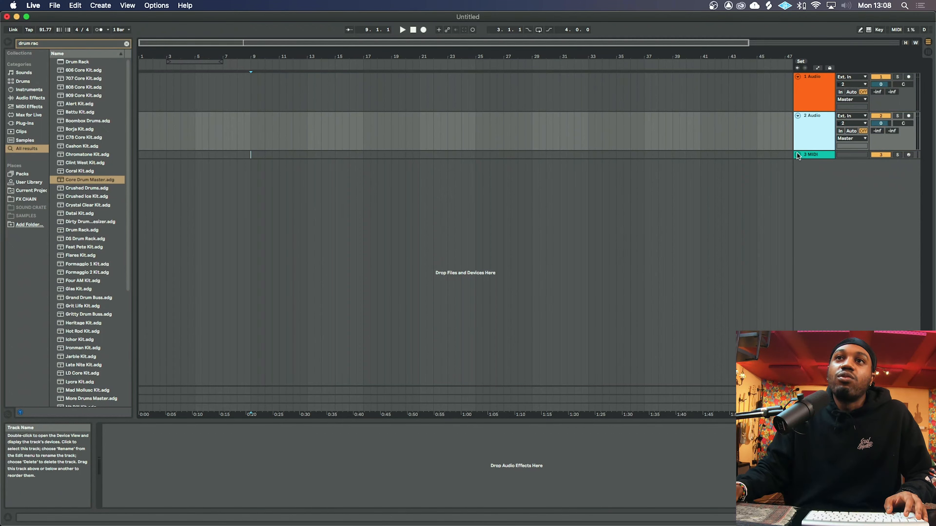
Step: Unfold the third track (MIDI) and insert another MIDI track below it
click(798, 155)
click(817, 163)
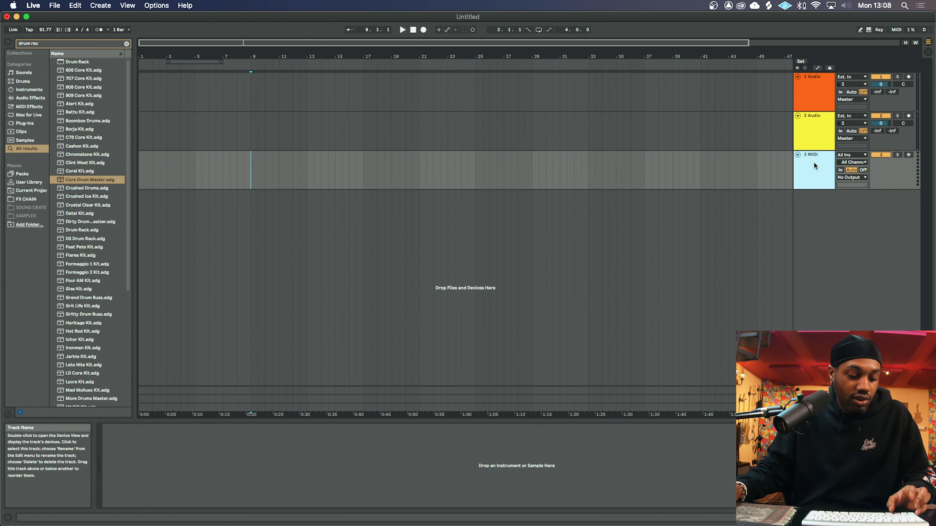
key(super+shift+t)
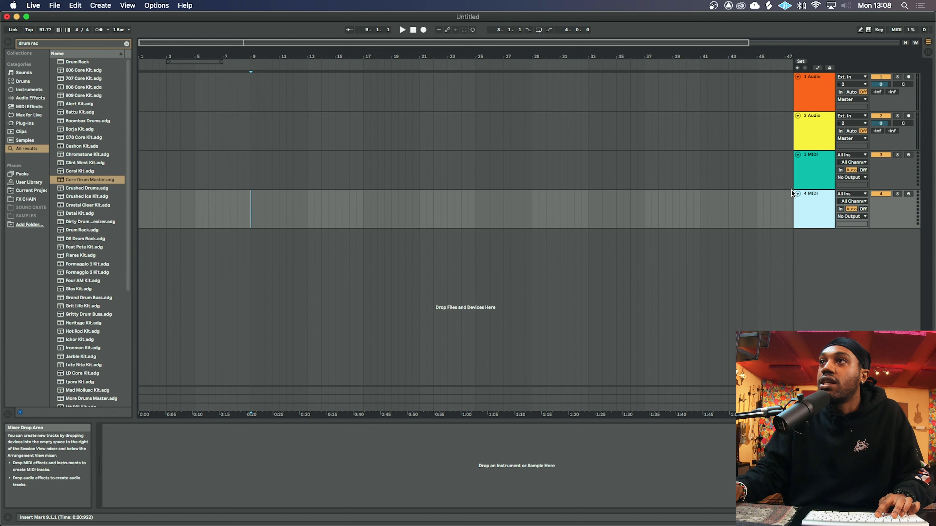
Step: Search the browser for "drum rack" and clear the search
click(68, 63)
click(127, 44)
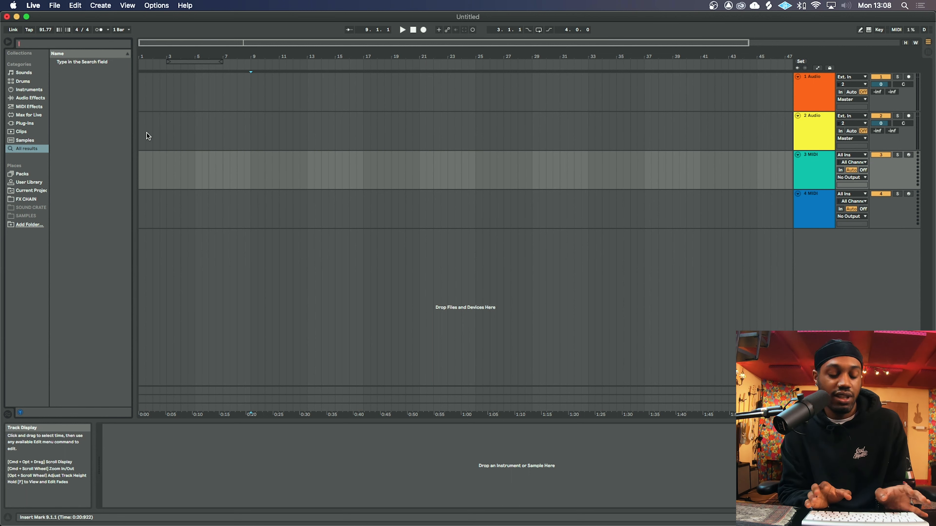
text(drum rack)
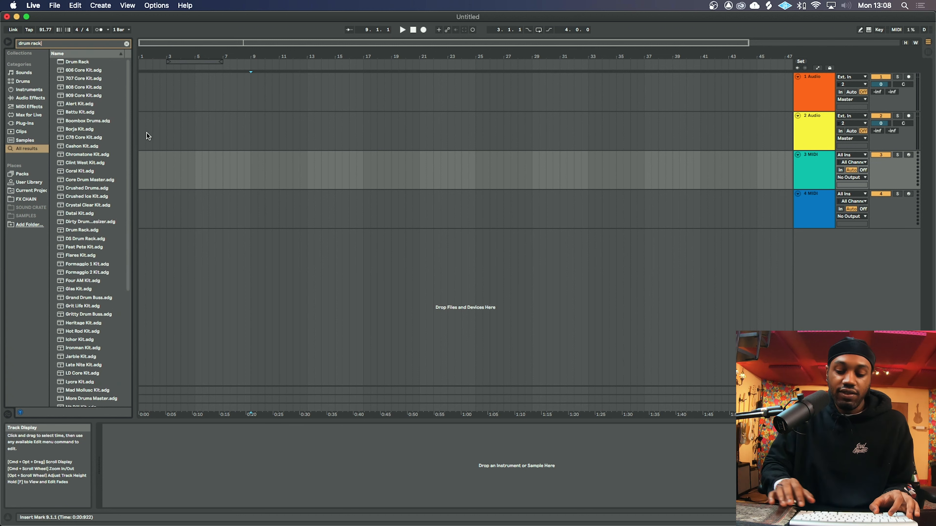
key(Escape)
Step: Load an empty Drum Rack from the Instruments category onto the 3 MIDI track
click(22, 90)
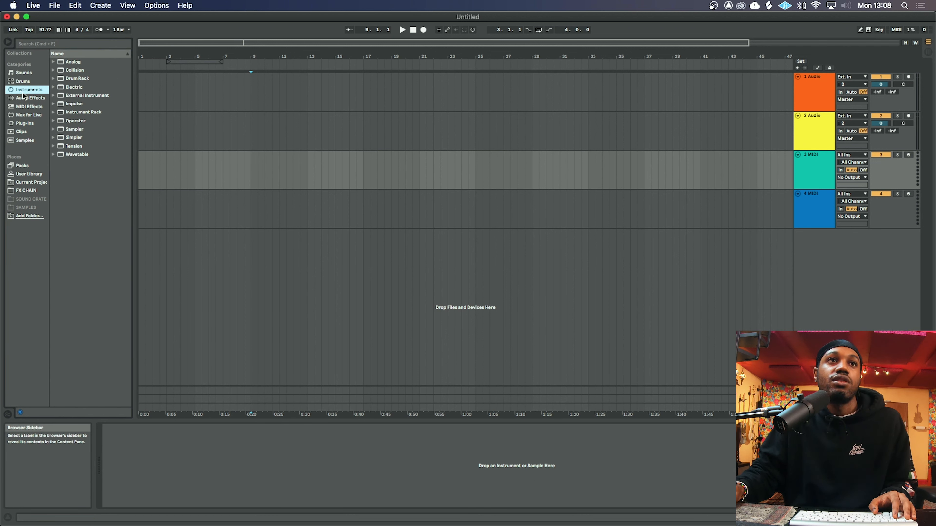
click(74, 81)
drag(73, 81, 140, 162)
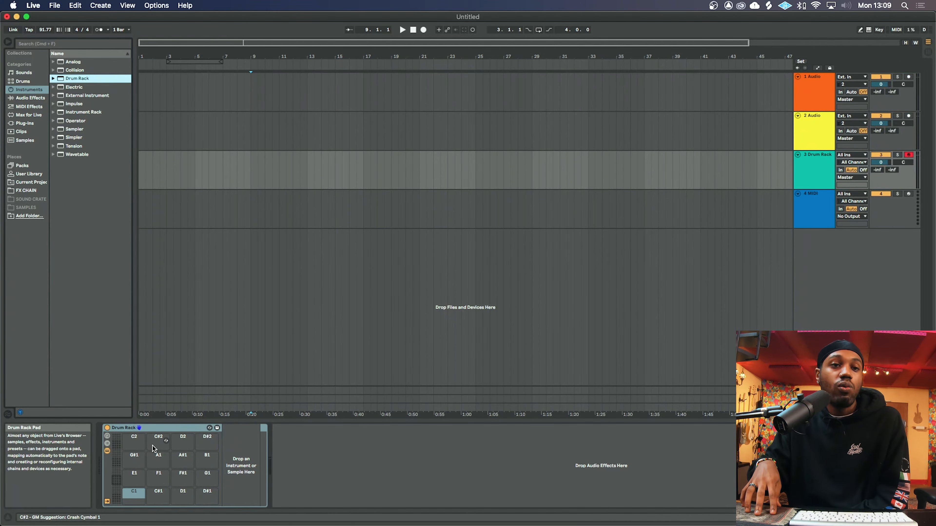
Step: Try inserting an empty MIDI clip across bars 1 to 8 of the Drum Rack track and undo it
key(super+shift+m)
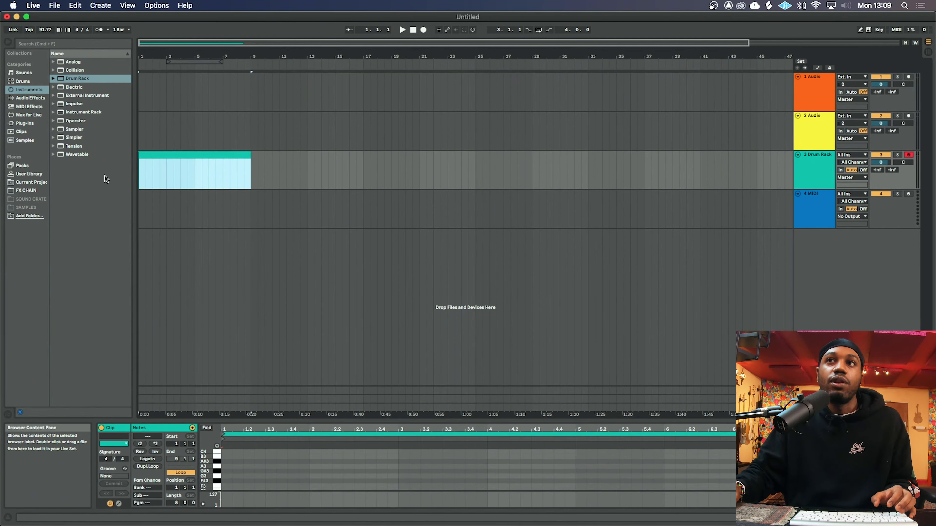
key(super+z)
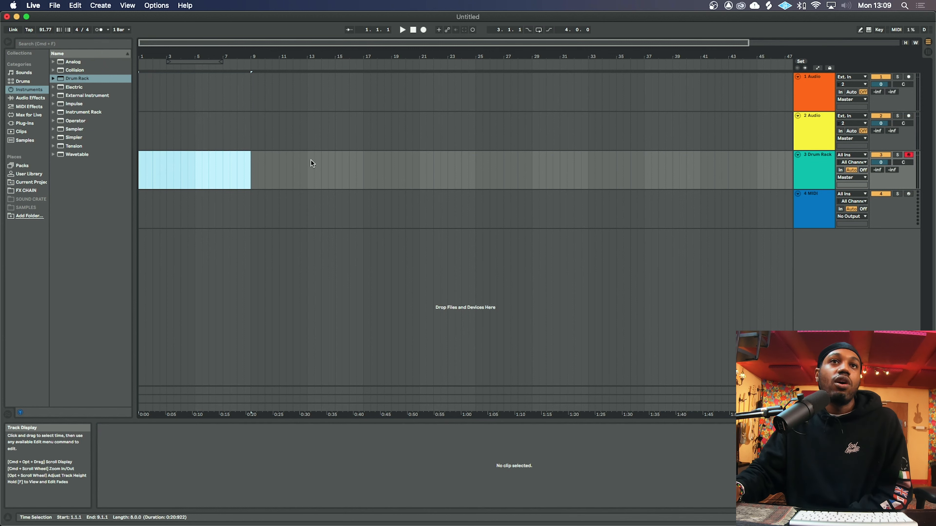
click(216, 179)
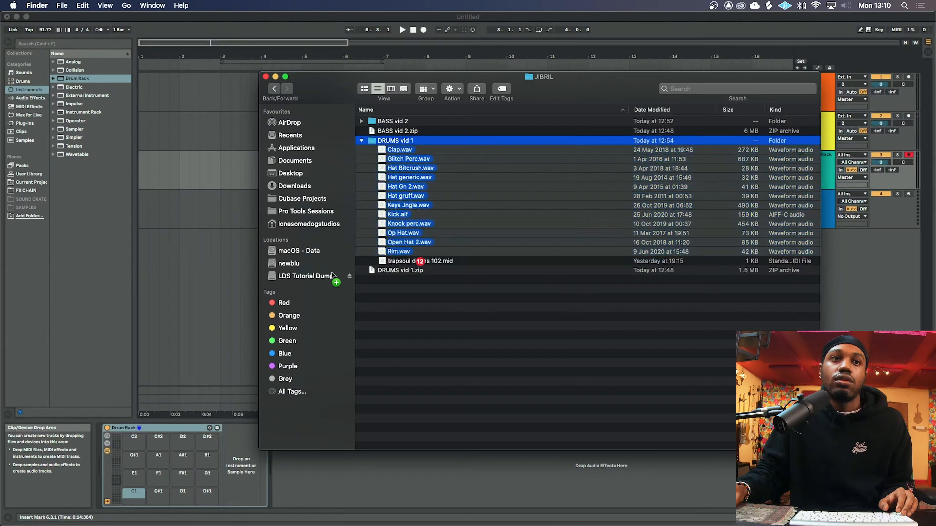
Step: Add the twelve samples from Clap.wav to Rim.wav in Finder's DRUMS vid 1 folder to the Drum Rack pads in Live
shift+click(399, 252)
drag(400, 252, 140, 479)
click(199, 452)
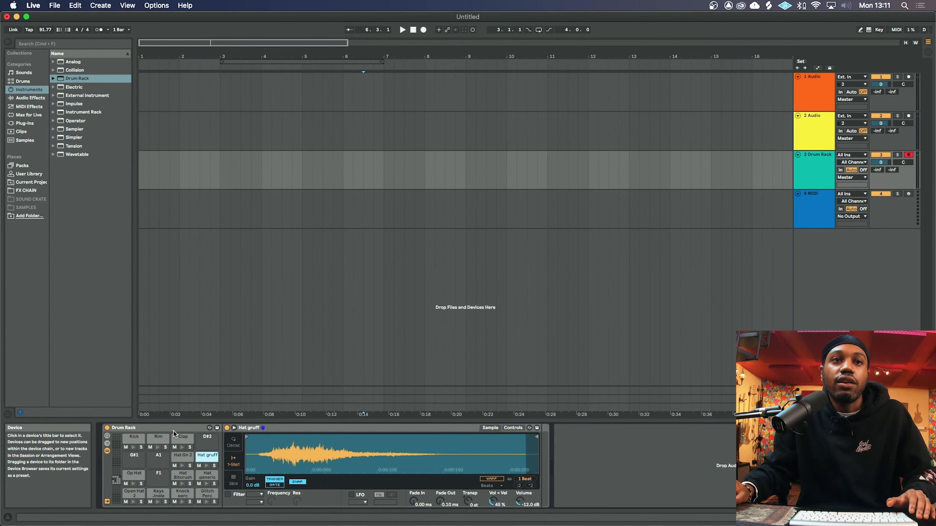
Step: Inspect the Kick and Rim pads in the Drum Rack and audition the loaded samples
click(134, 441)
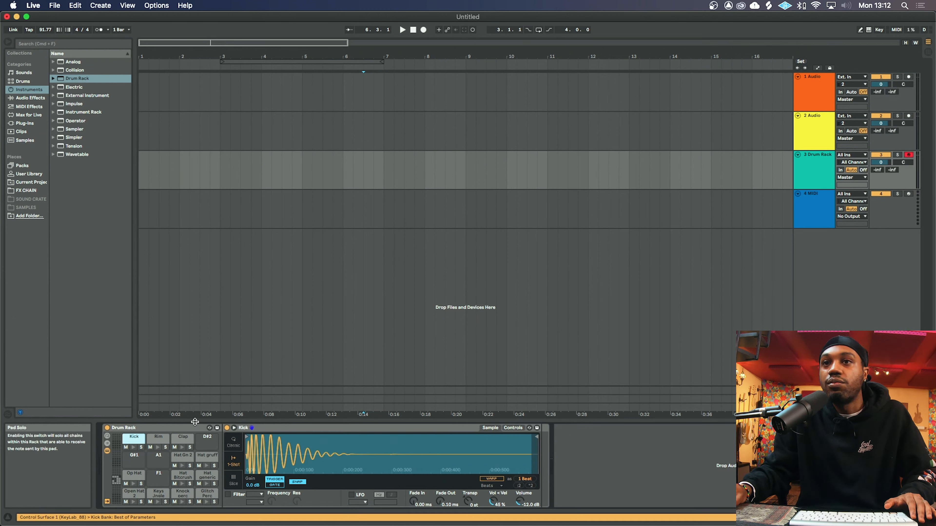
key(Right)
click(134, 439)
click(152, 440)
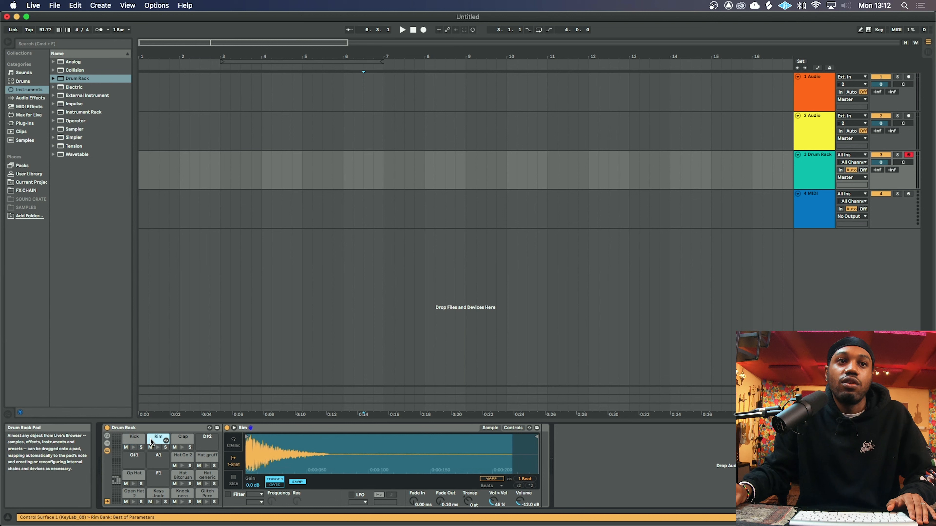
click(158, 448)
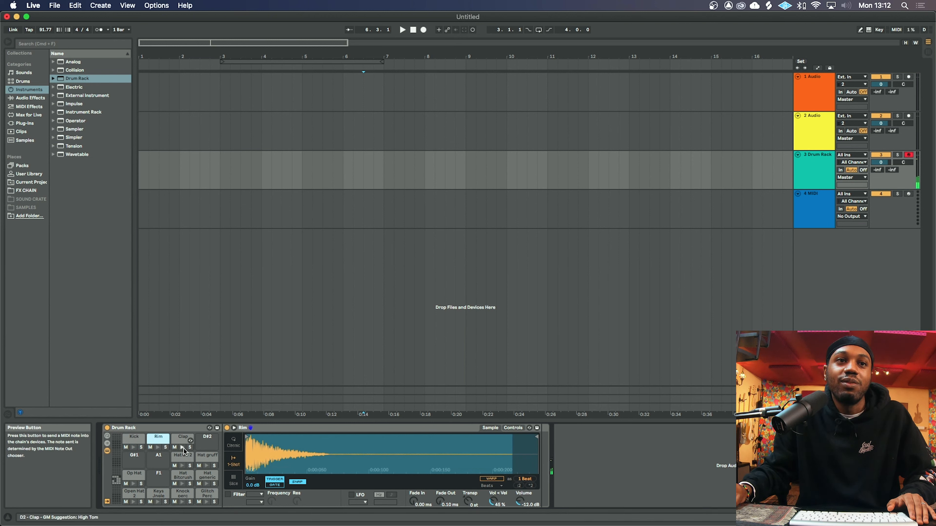
click(206, 483)
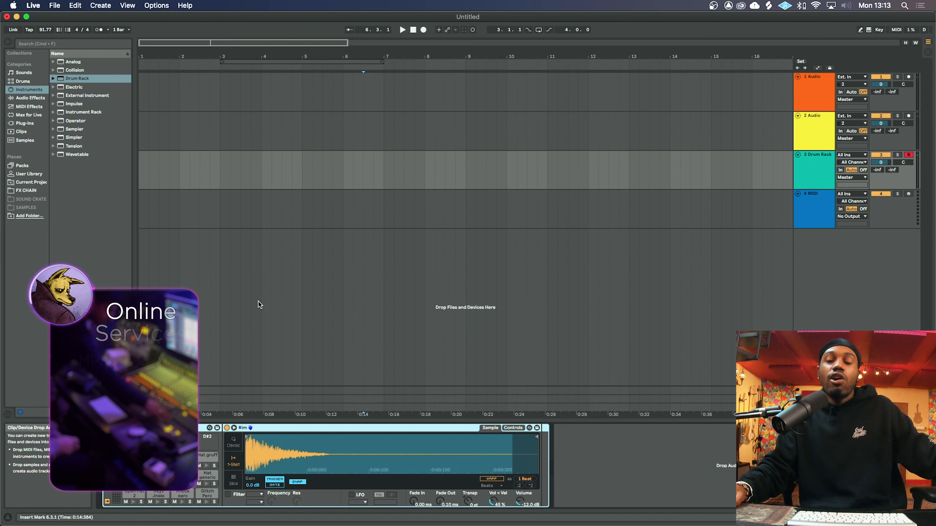
Step: Place the insert marker at bar 1 of the Drum Rack track and set the project tempo to 100 BPM
click(822, 168)
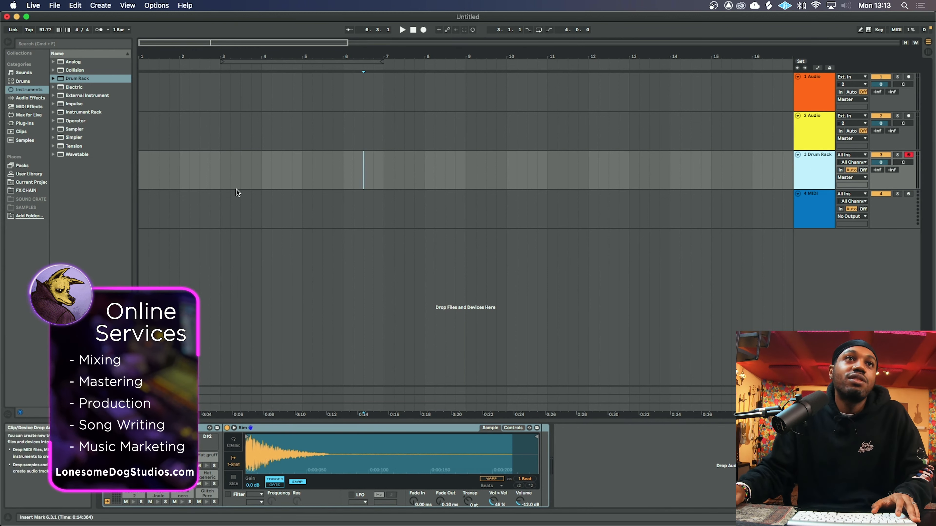
click(141, 171)
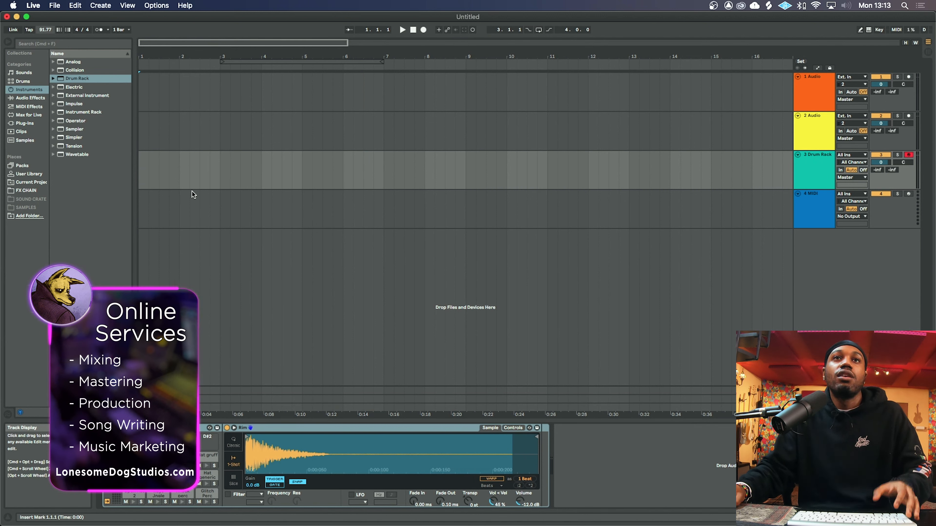
text(100)
key(Return)
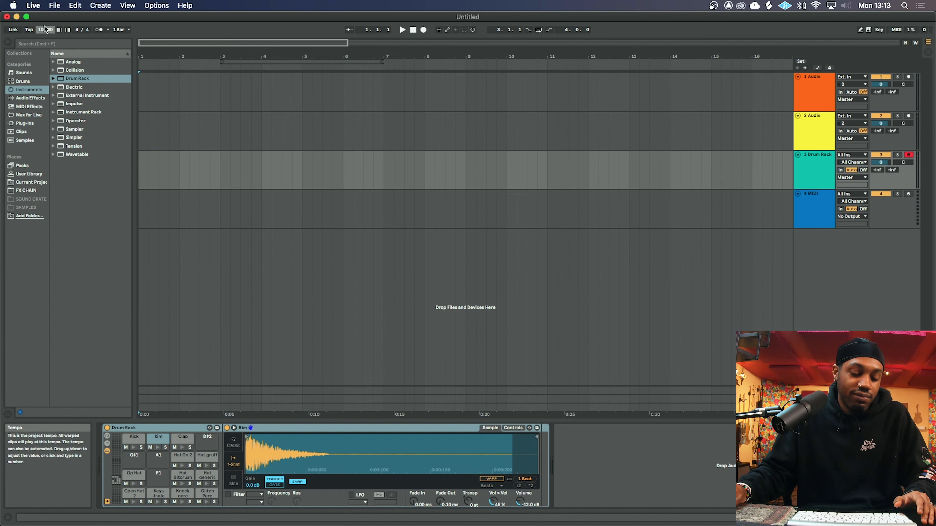
text(00)
key(Return)
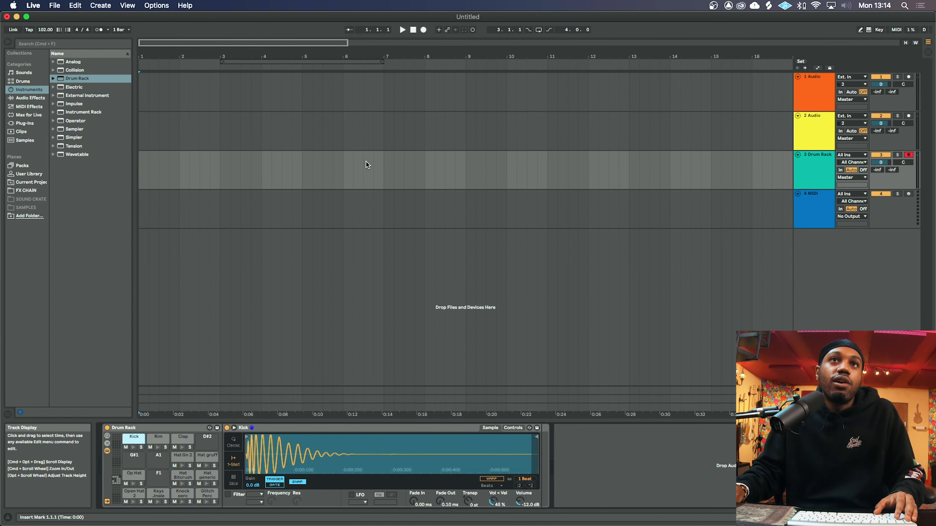
Step: Select bars 1 to 8 on the Drum Rack track, try inserting an empty MIDI clip twice, and remove it each time
drag(462, 169, 432, 176)
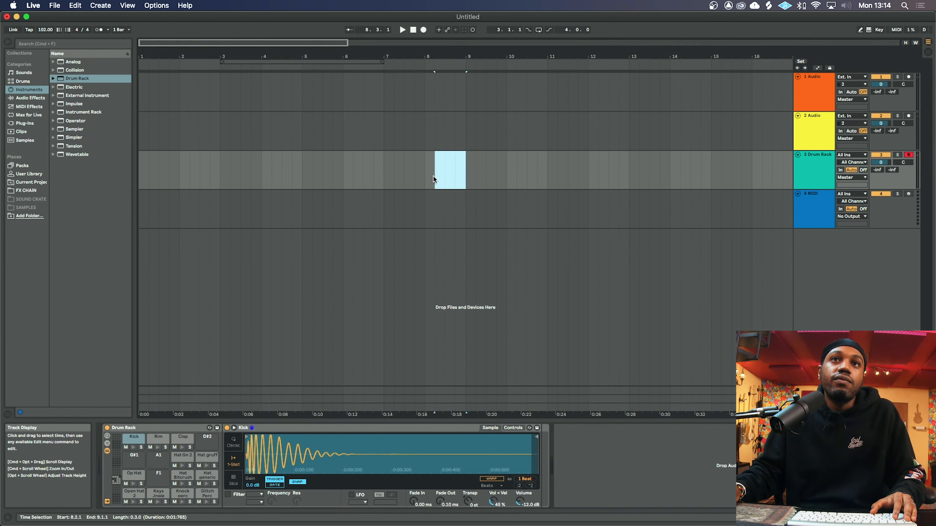
drag(348, 178, 128, 165)
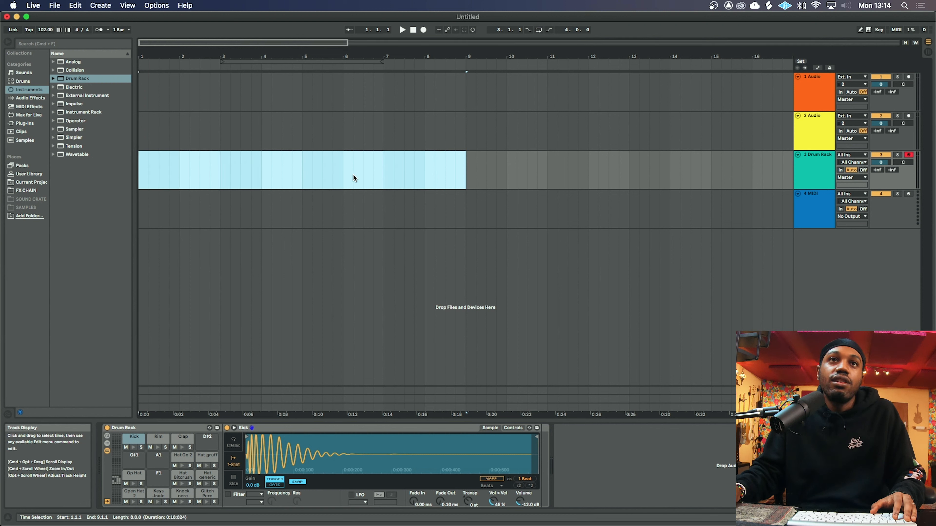
right_click(386, 173)
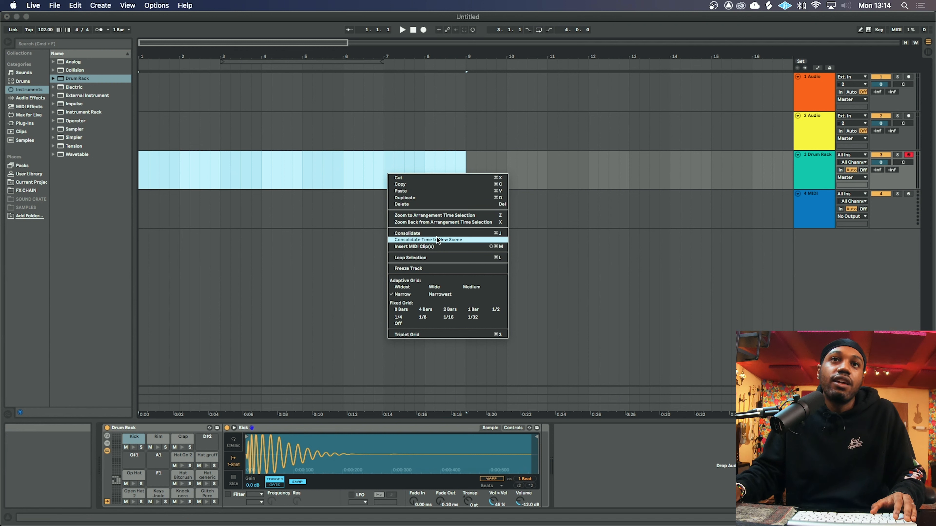
click(435, 247)
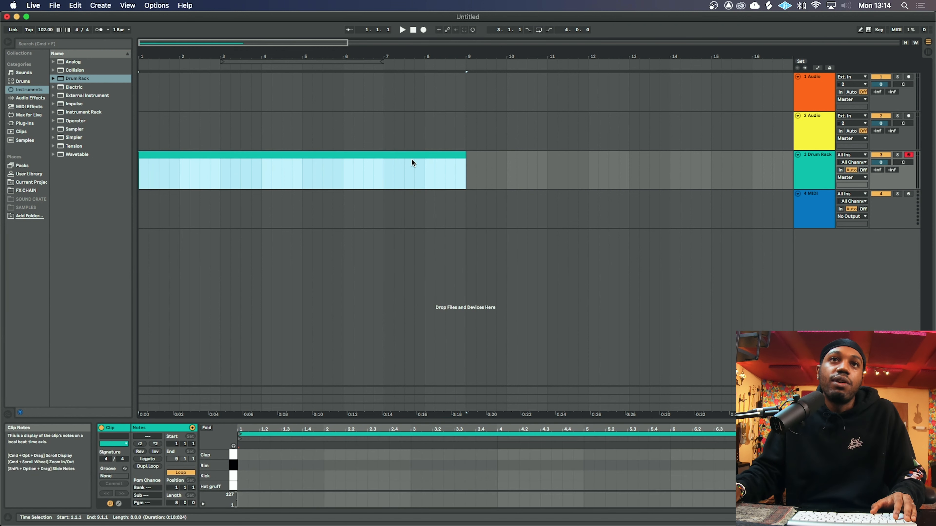
key(super+z)
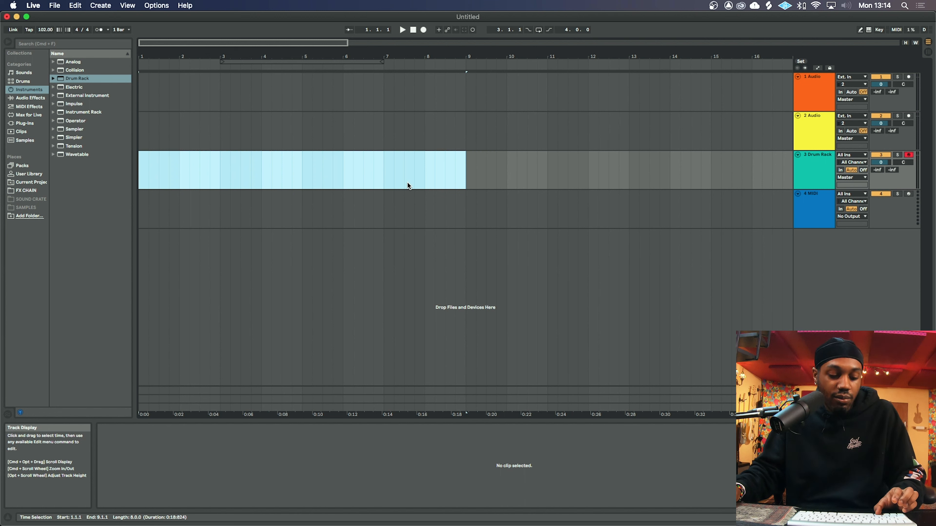
key(super+shift+m)
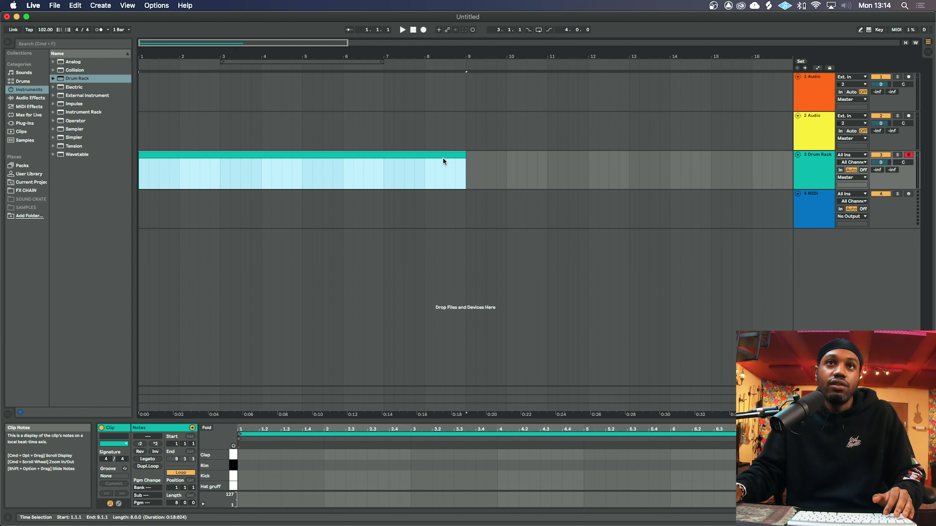
key(Delete)
Step: Set the fixed grid to 8 bars and insert an empty MIDI clip over bars 1 to 8 of the Drum Rack track
right_click(409, 163)
right_click(305, 169)
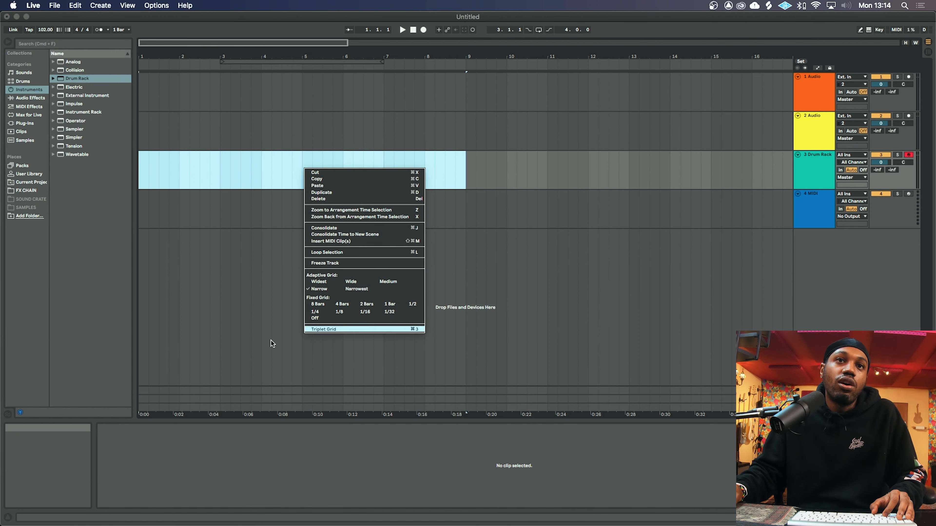
click(314, 312)
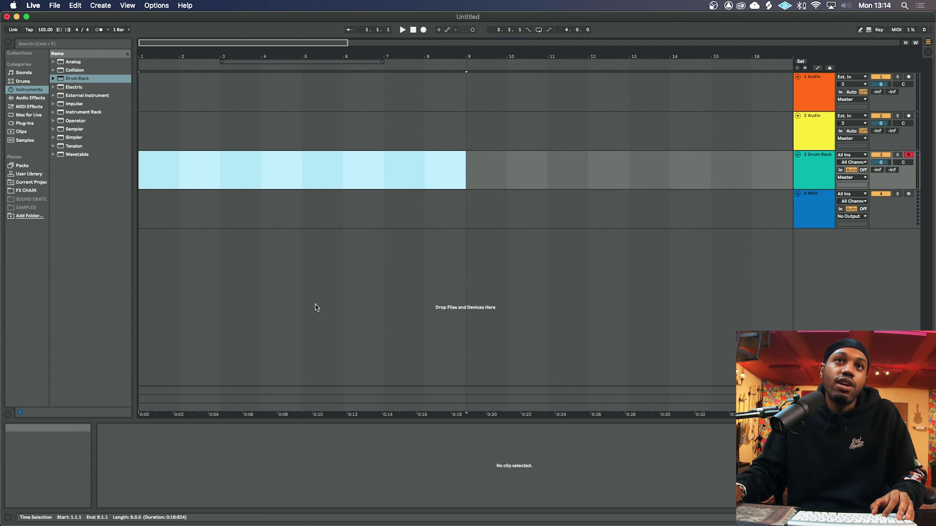
click(460, 161)
drag(616, 162, 266, 182)
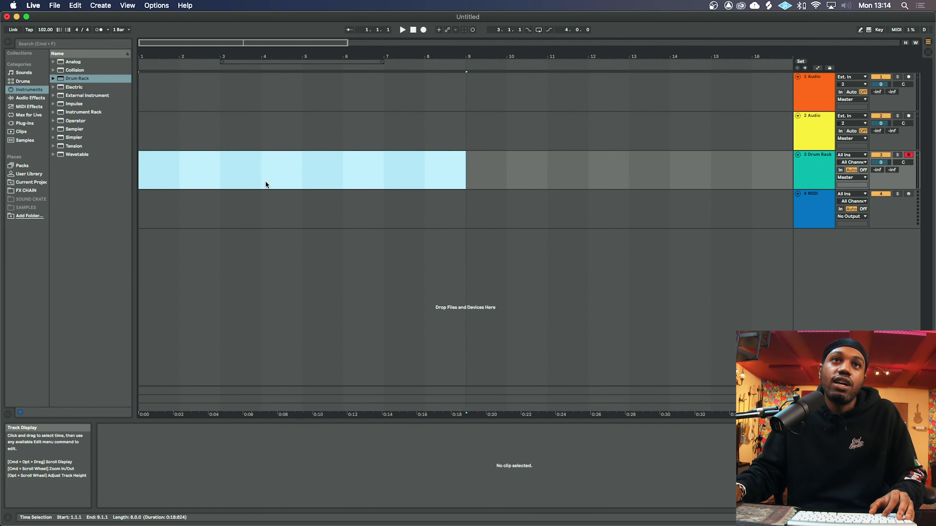
key(cmd+shift+m)
key(cmd+d)
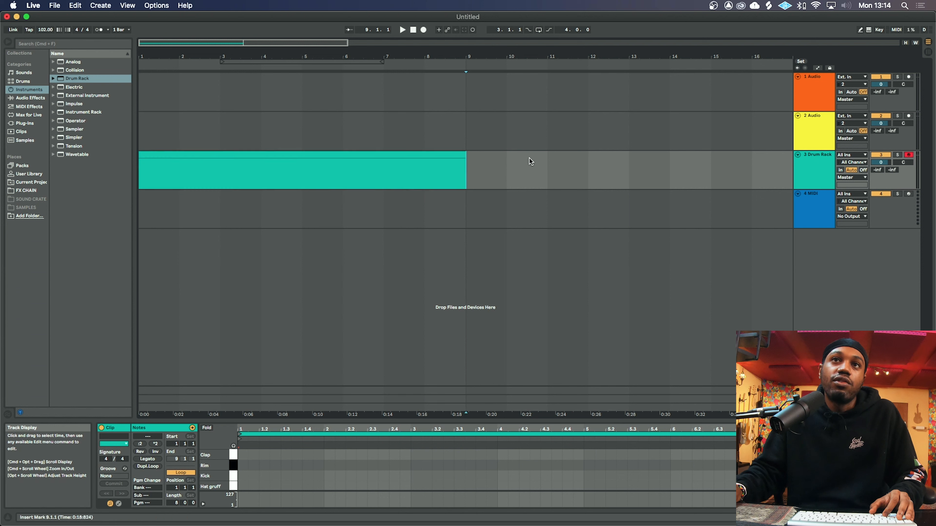
Step: Set the fixed grid to 2 bars, try adding two-bar MIDI clips from bar 9 onward, and undo those clips
key(Delete)
right_click(485, 163)
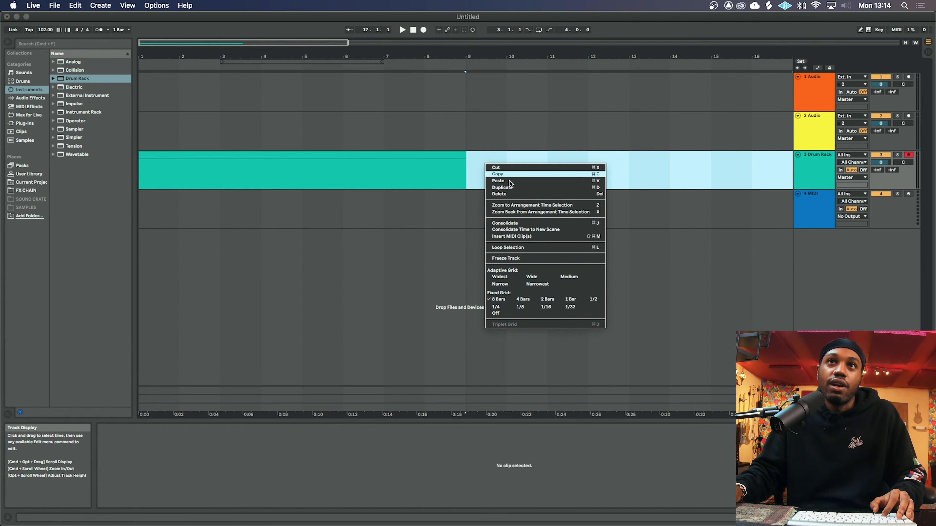
click(537, 300)
double_click(540, 169)
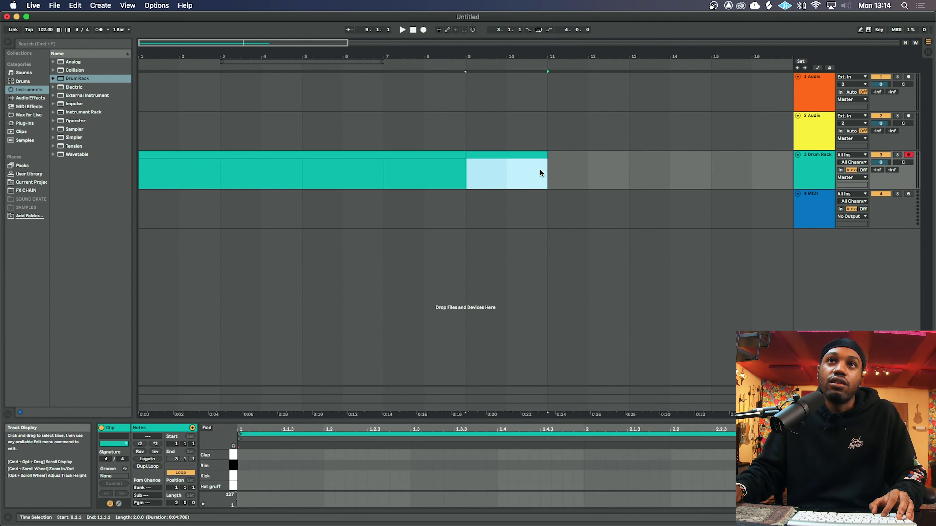
double_click(635, 167)
key(super+z)
key(super+z)
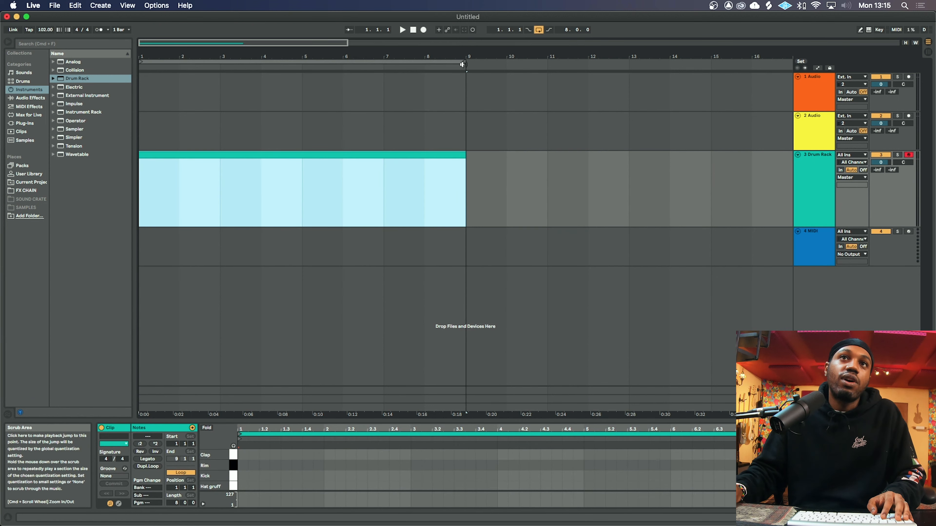
Step: Select the whole eight-bar MIDI clip and enlarge its note editor to show every drum lane from Clap to Open Hat 2
click(464, 63)
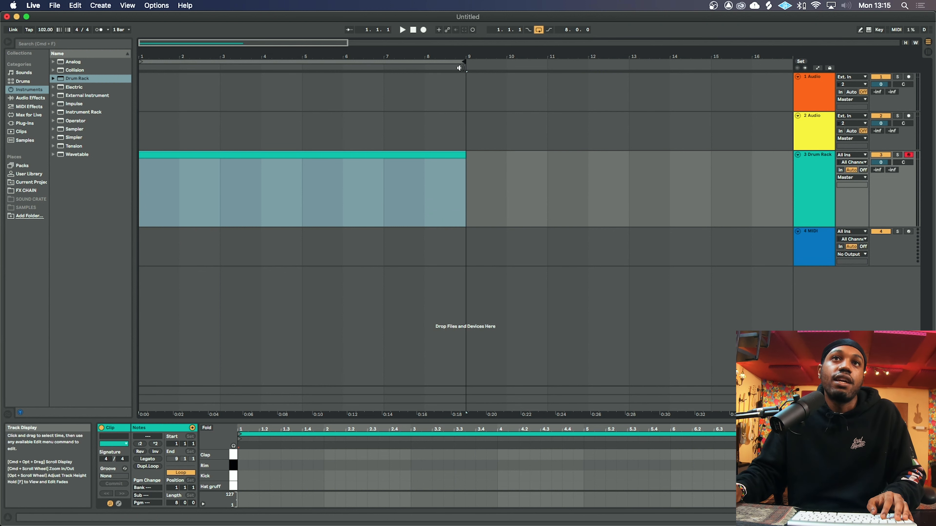
click(271, 154)
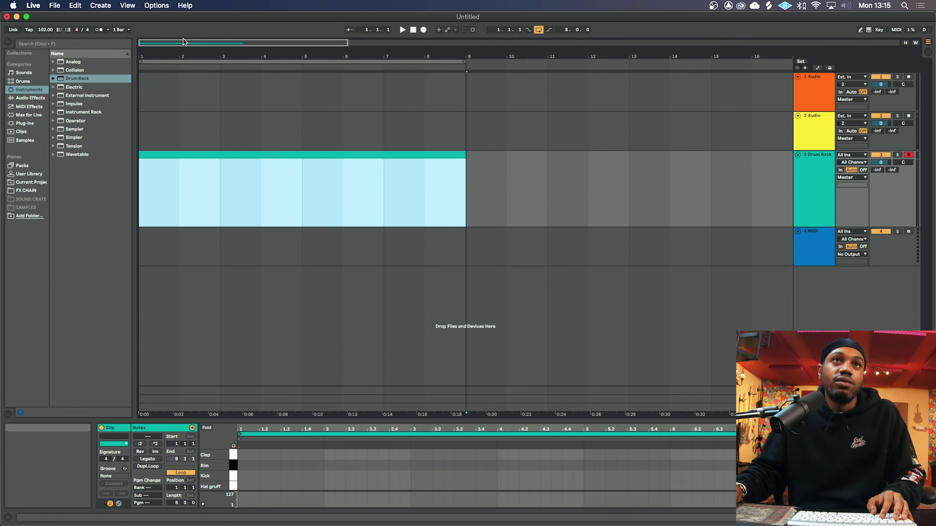
drag(181, 44, 181, 53)
drag(325, 204, 504, 201)
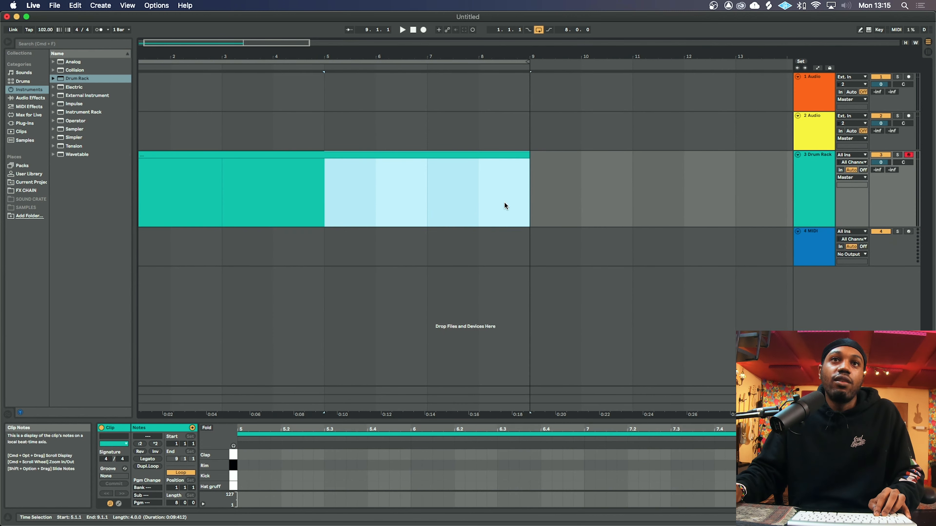
double_click(361, 220)
drag(582, 420, 587, 303)
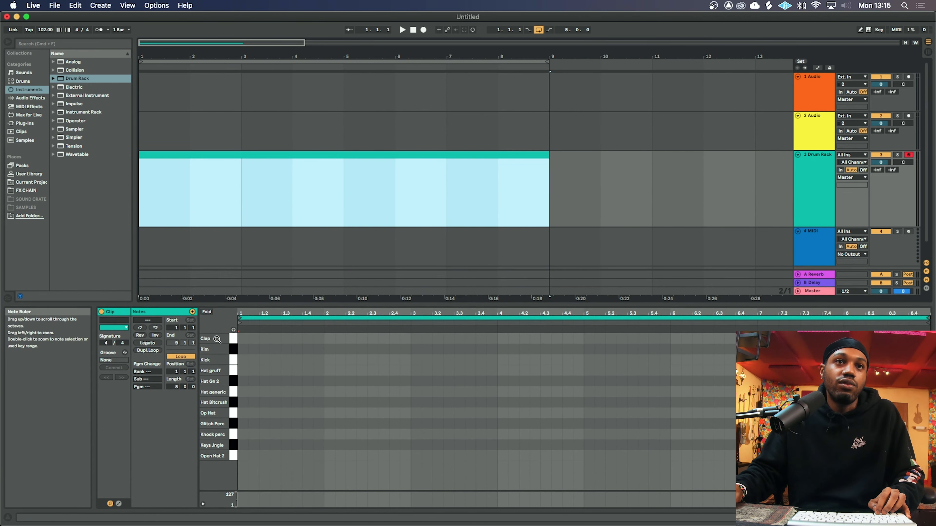
Step: Turn on note preview for the drum lanes, enable the metronome, and play the selected eight-bar clip
click(233, 330)
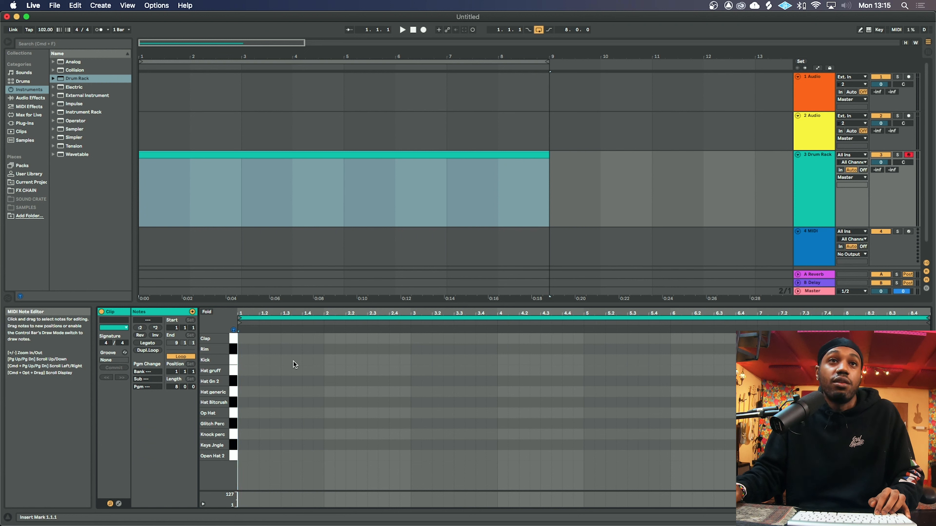
click(218, 152)
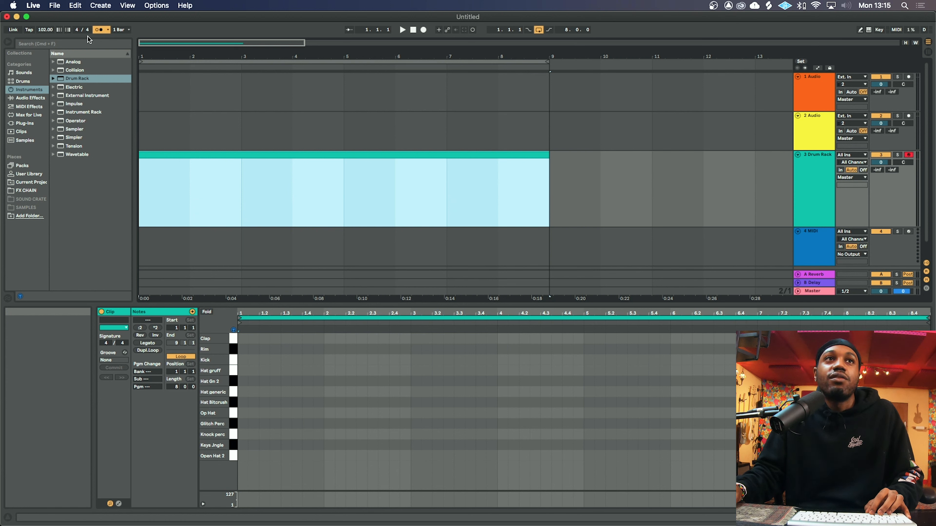
key(space)
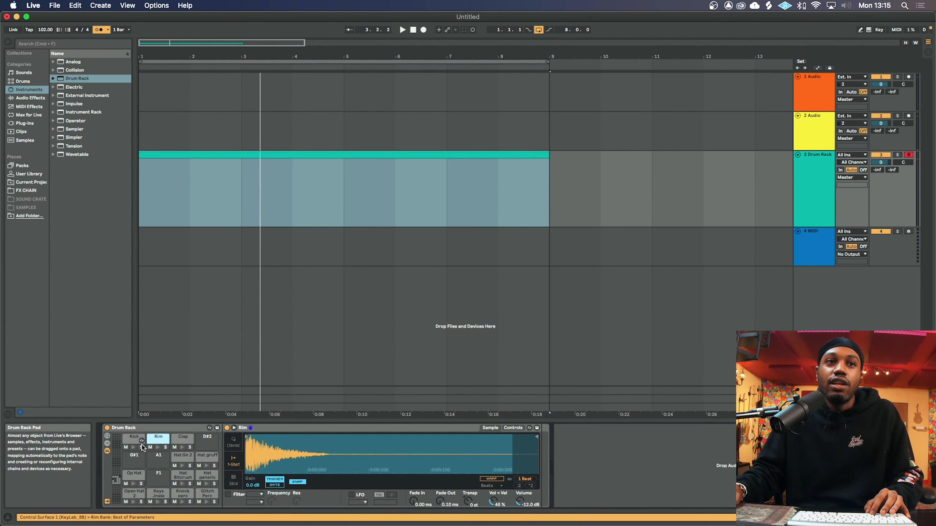
Step: Audition the Kick, Rim, Open Hat 2, Keys Jngle, Glitch Perc and Knock perc pads of the Drum Rack
click(133, 443)
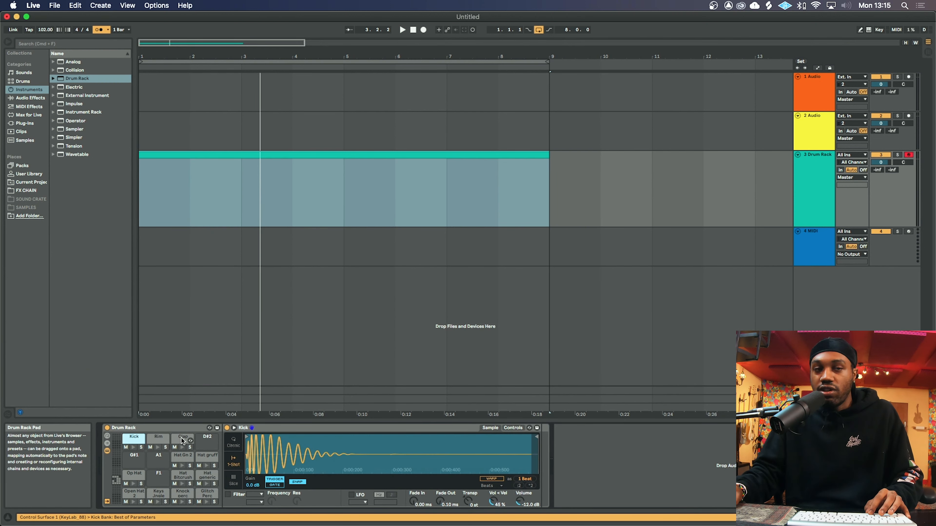
click(158, 438)
key(space)
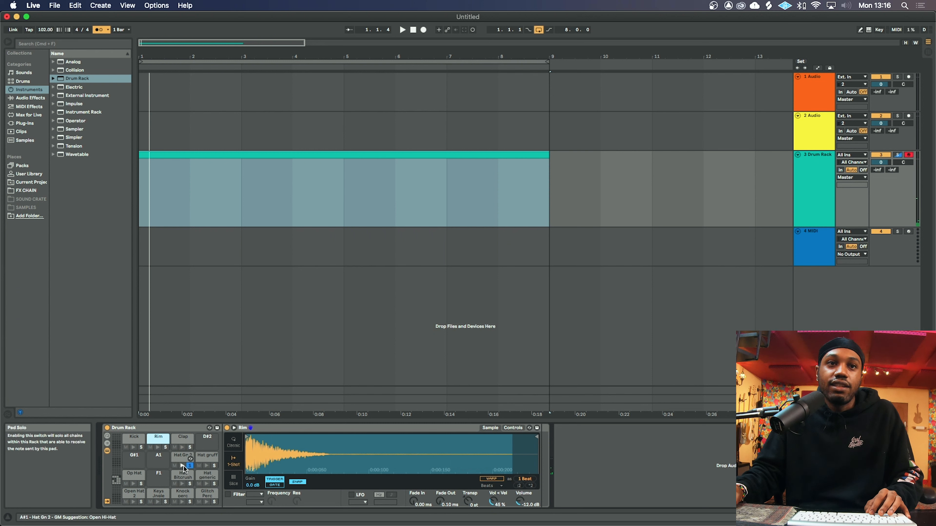
click(134, 493)
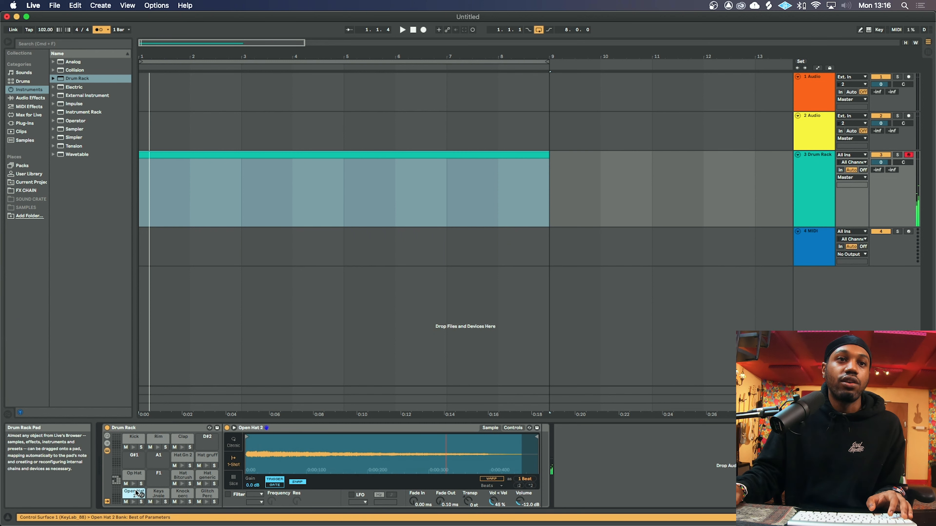
click(157, 494)
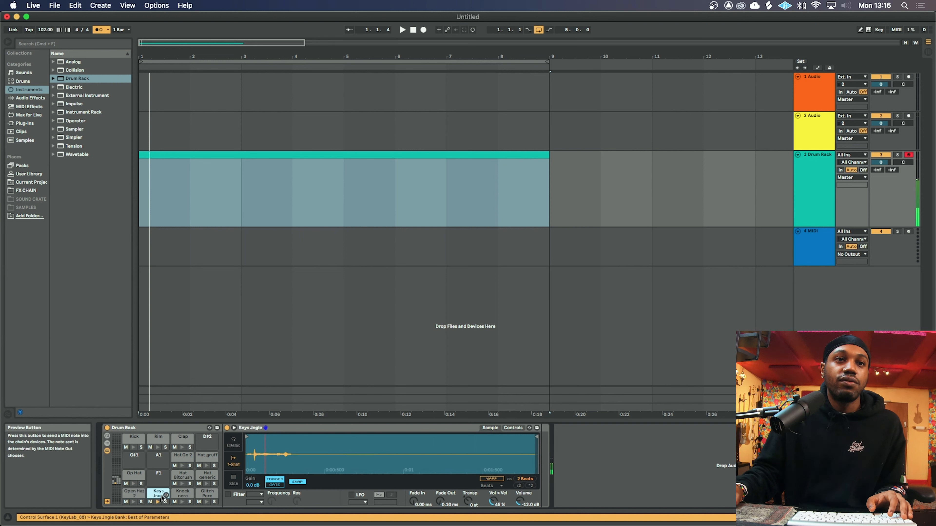
click(199, 496)
click(188, 495)
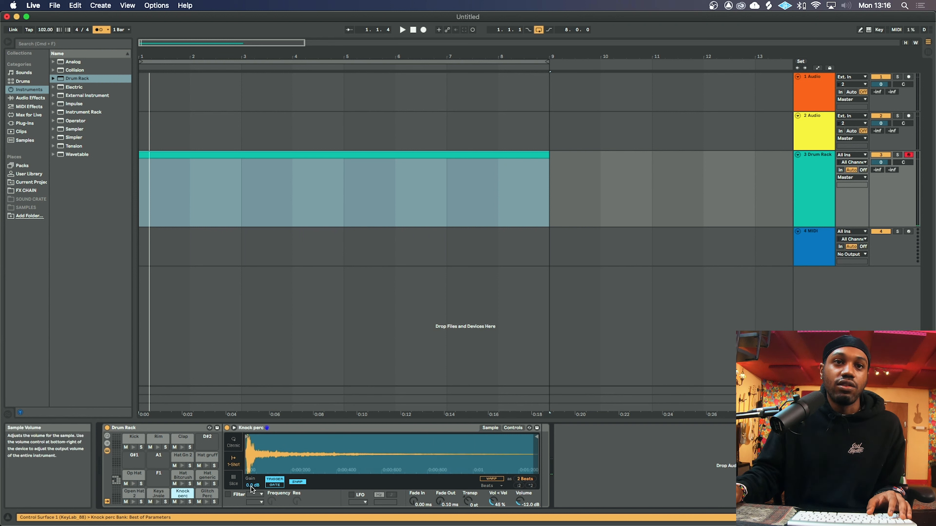
Step: Lower the Knock perc sample's gain to -3.0 dB, comparing it with the Hat Gn 2, Hat gruff and Hat Bitcrush pads
drag(252, 489, 252, 502)
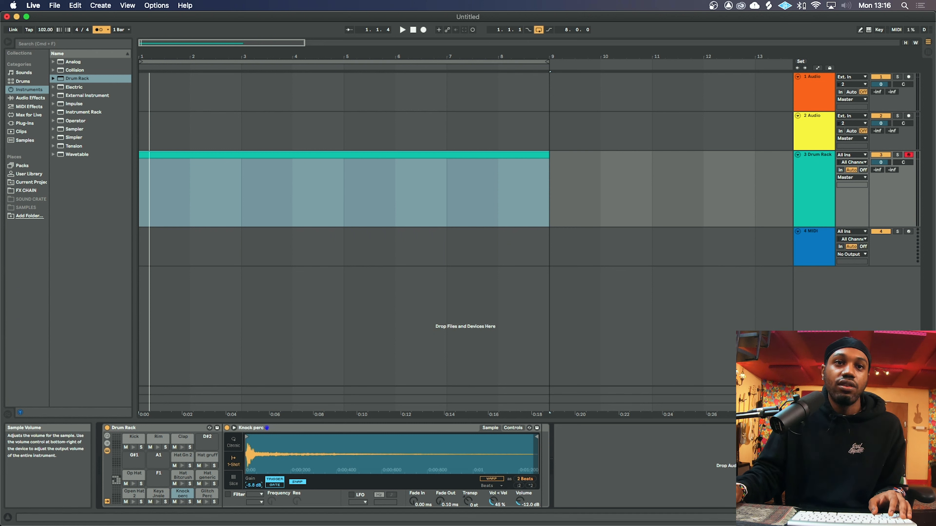
click(182, 457)
click(206, 458)
click(186, 485)
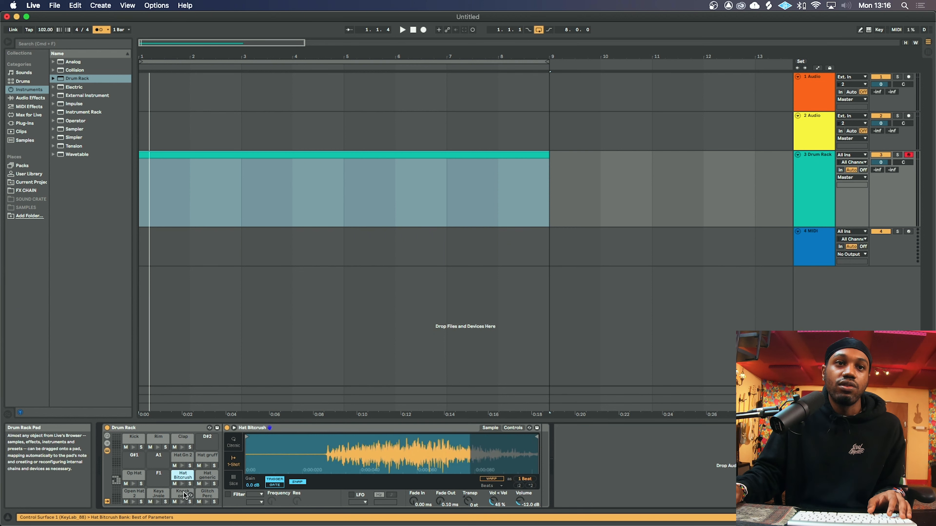
click(184, 503)
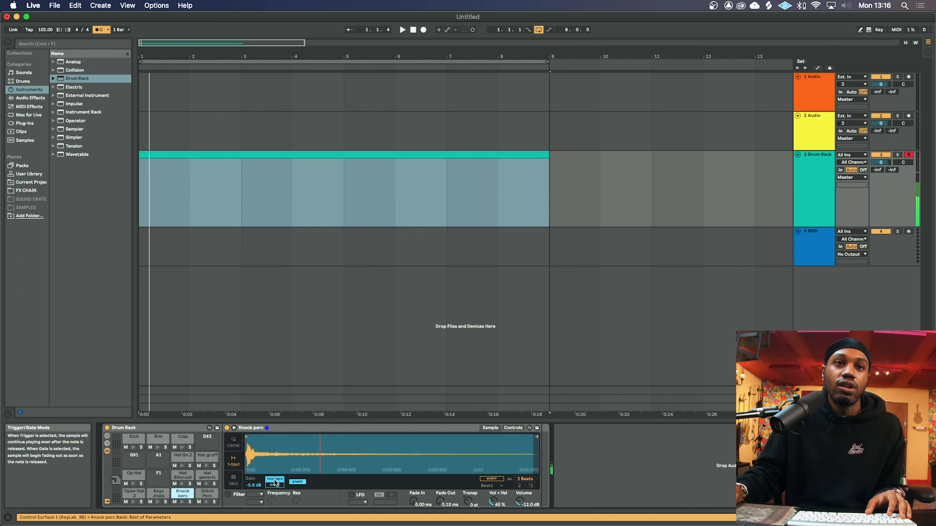
click(184, 502)
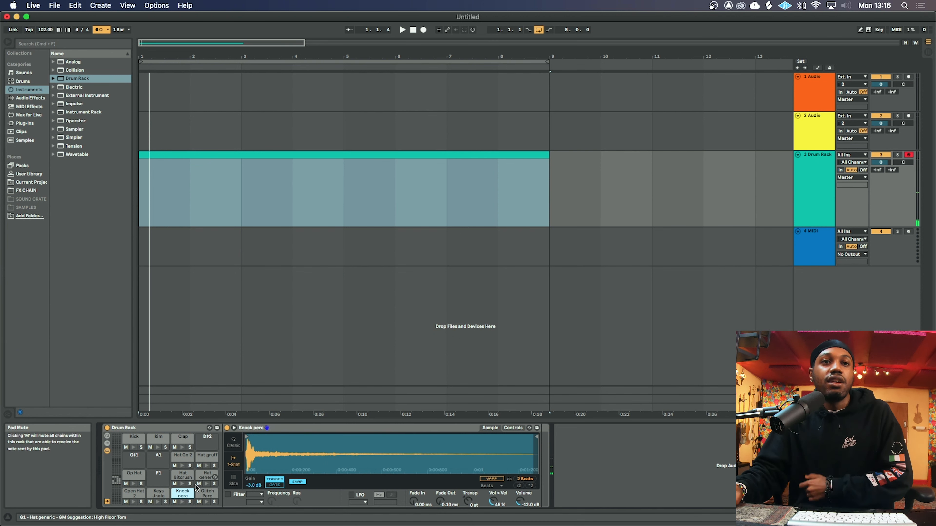
Step: Open the clip's notes and place a one-beat Kick at the start of bar 1 and one-beat Rims on beat 3 of bars 1 to 6
click(206, 152)
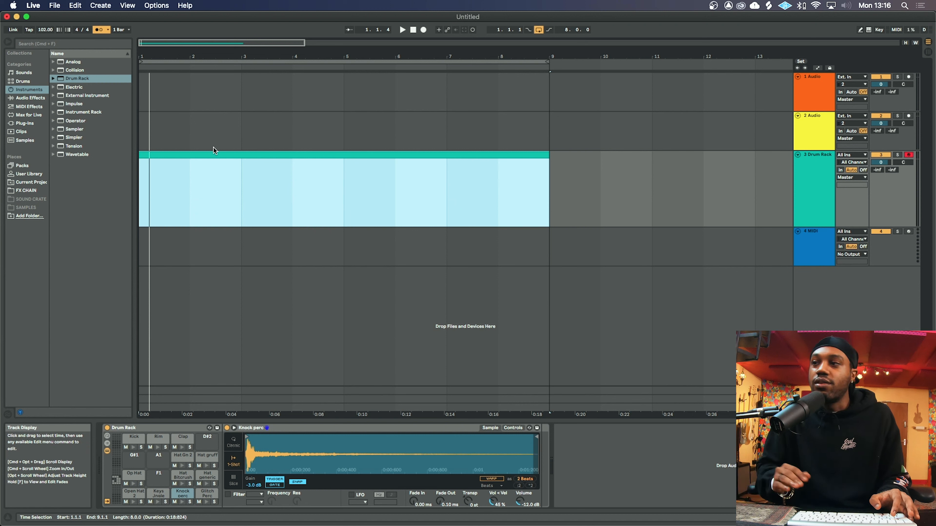
double_click(273, 157)
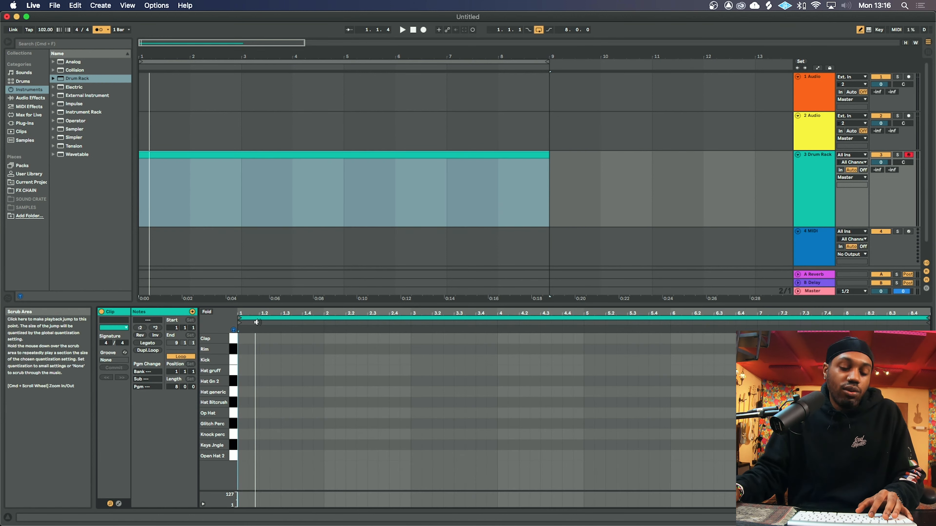
drag(261, 305, 260, 284)
key(plus)
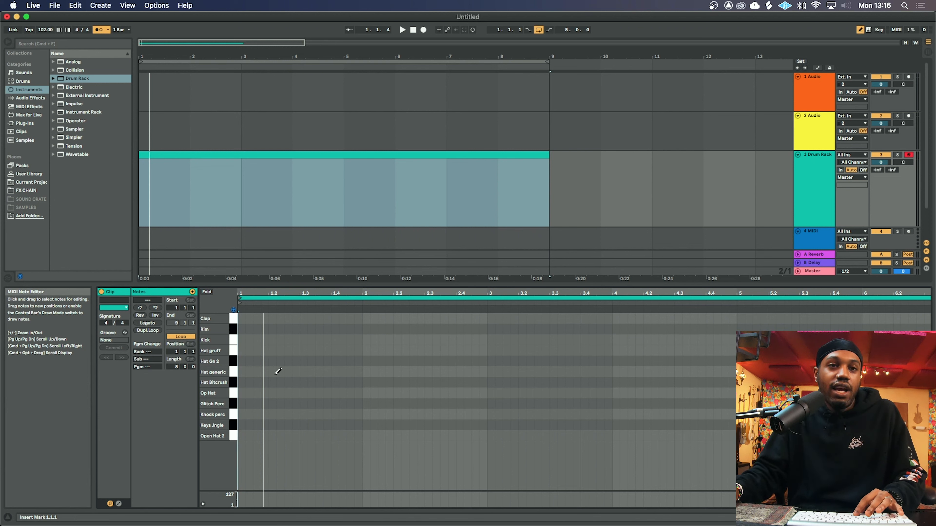
key(b)
double_click(242, 341)
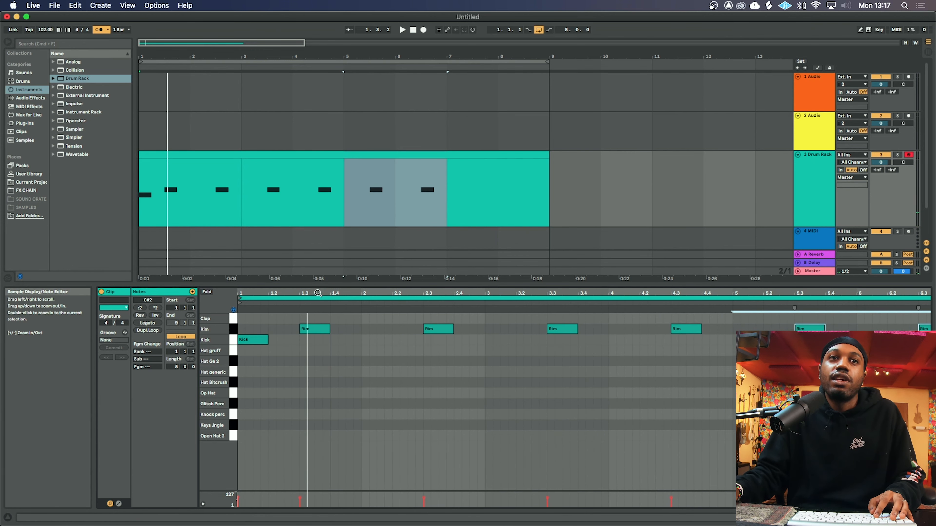
Step: Continue the beat-3 Rims to bar 8, and add an extra Rim in bar 4 and half-beat Kicks across bars 2 to 4, checking by playback
drag(318, 294, 323, 294)
key(space)
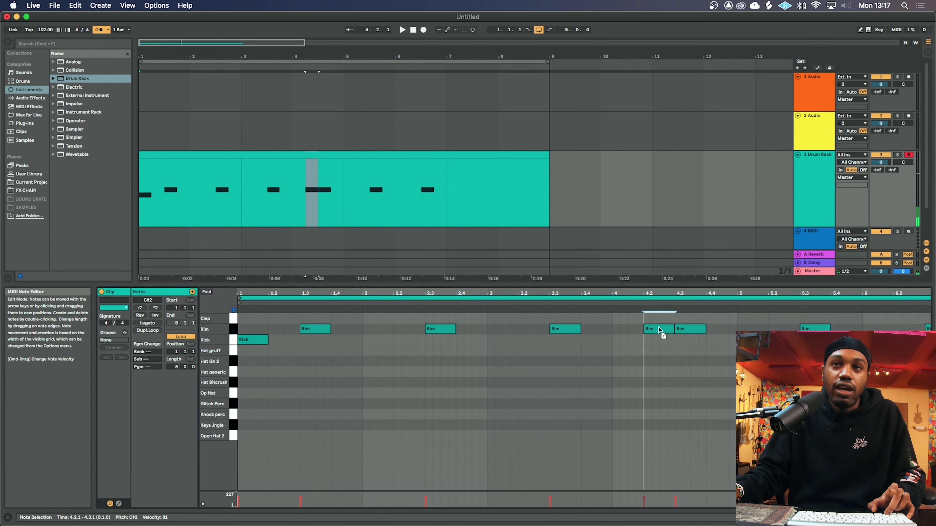
click(589, 310)
key(space)
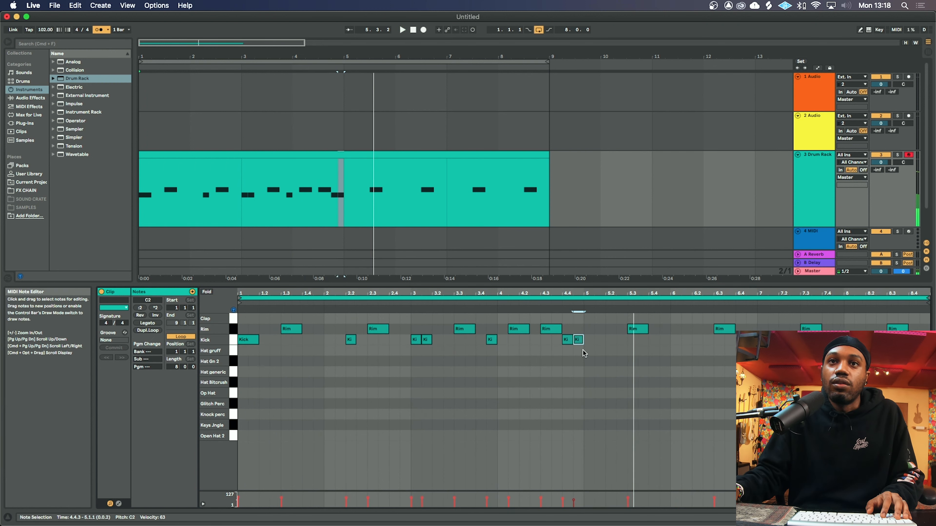
Step: Duplicate the Kick notes of bars 1 to 4 into bars 5 to 8 and vary the Kick and Rim hits from bar 6 onward
drag(584, 359, 252, 347)
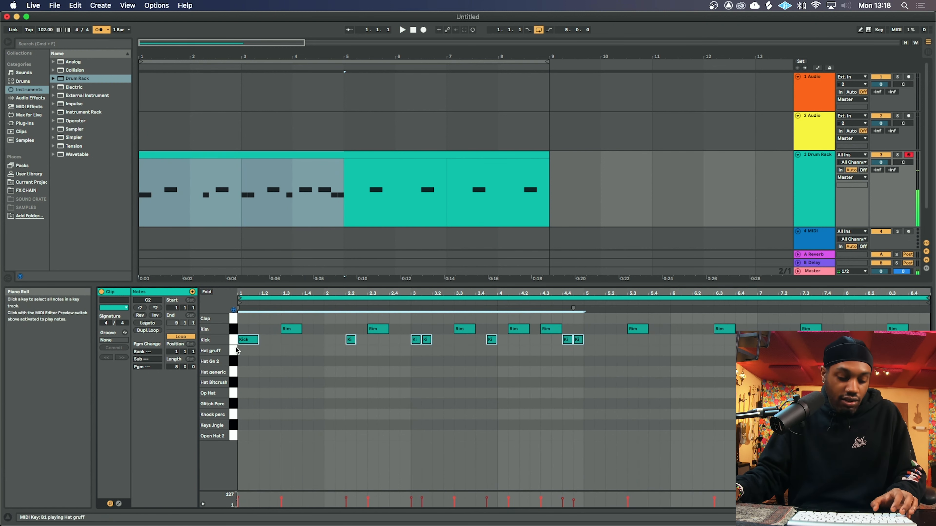
key(super+d)
drag(578, 351, 204, 341)
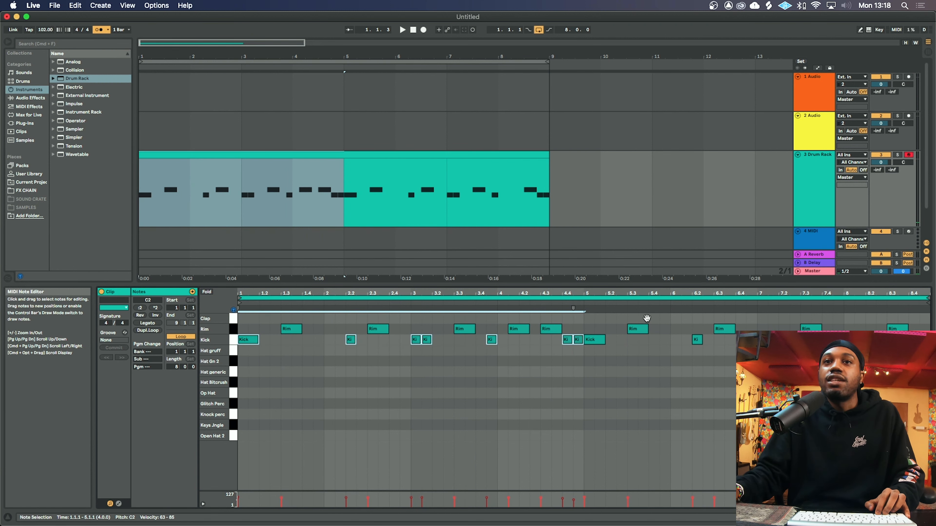
click(618, 373)
drag(678, 293, 506, 364)
drag(600, 294, 599, 258)
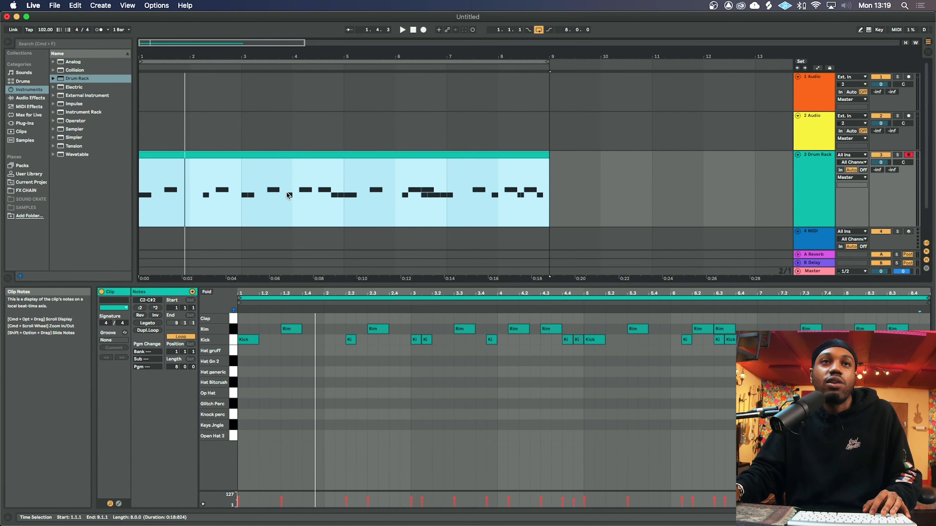
Step: Play back the eight-bar Kick and Rim pattern, and single out the first Kick and the first Rim in bar 1
key(space)
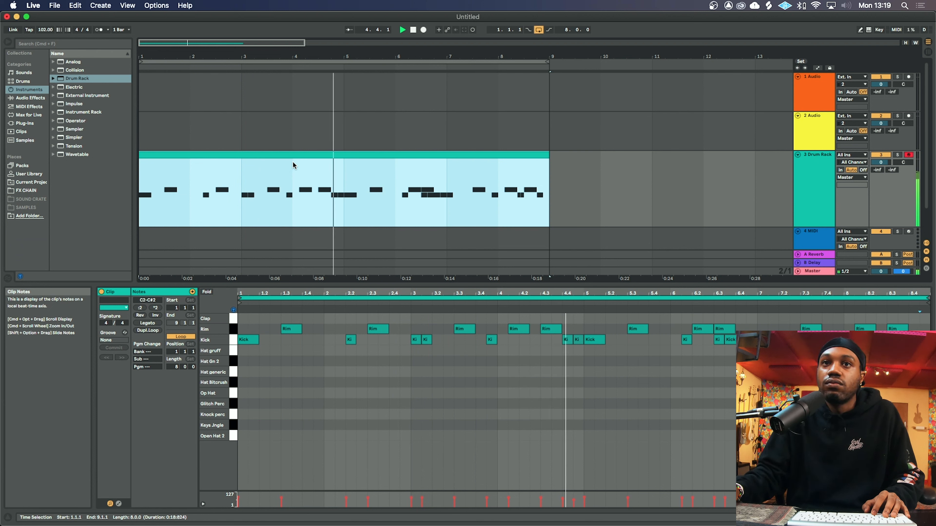
key(space)
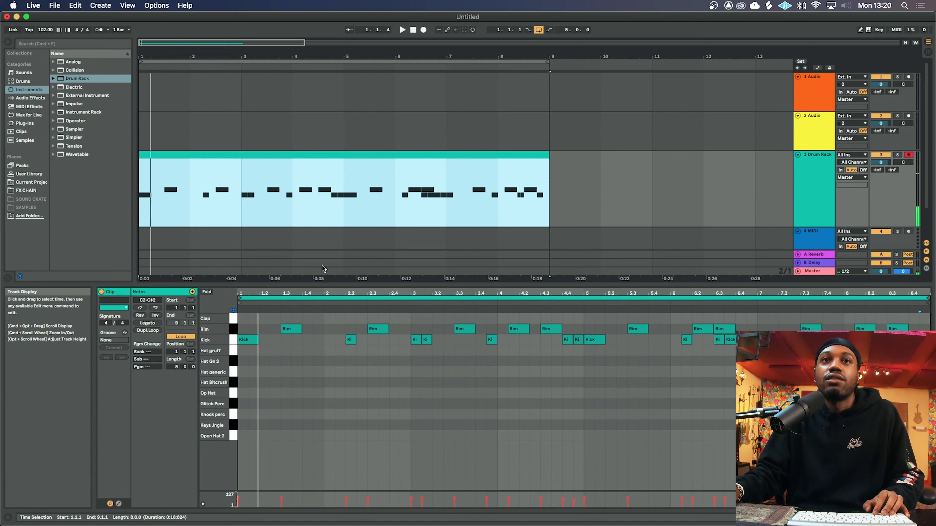
click(350, 294)
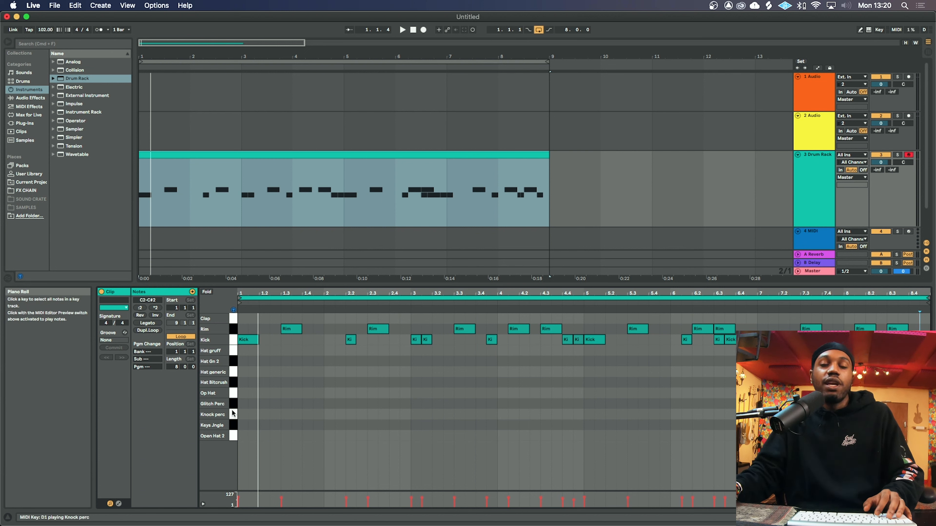
drag(264, 378, 242, 313)
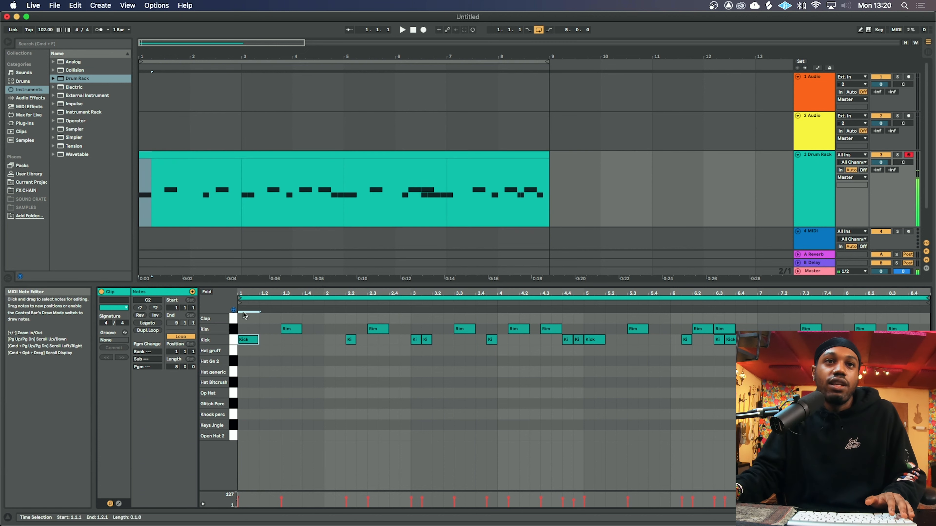
click(291, 329)
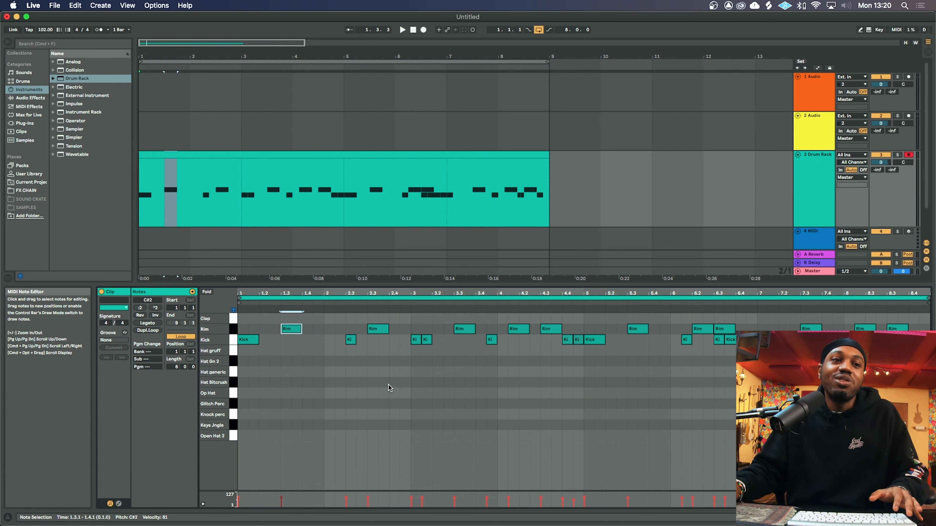
Step: Audition the Hat gruff, Hat Gn 2, Hat generic, Op Hat and Open Hat 2 lanes in the note editor
drag(274, 292, 318, 294)
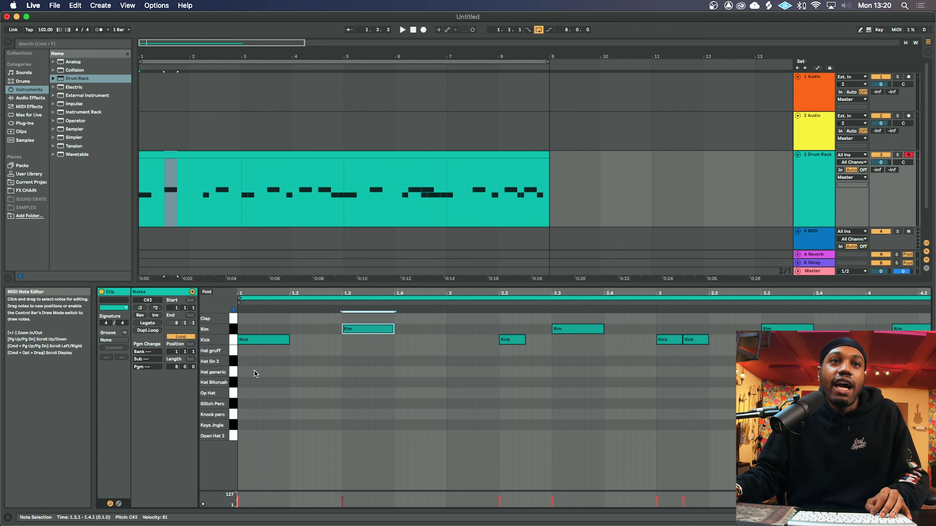
drag(258, 294, 257, 292)
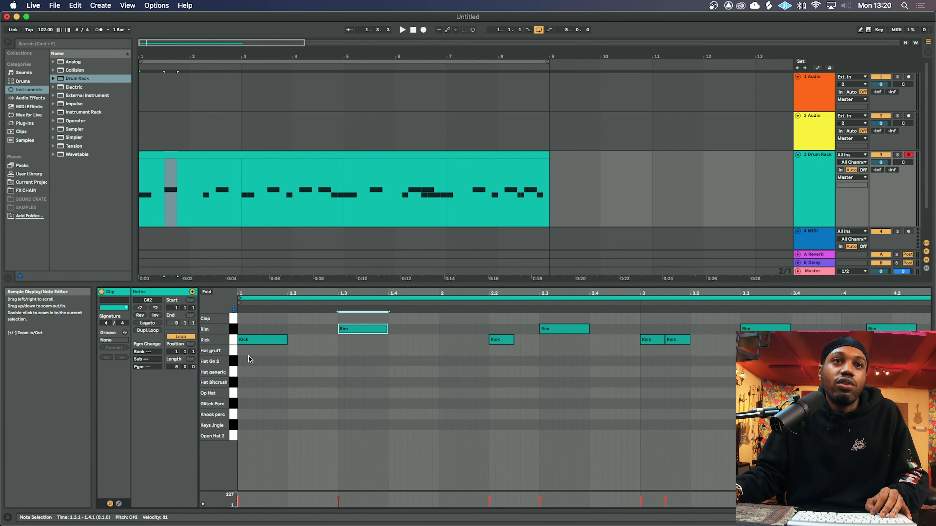
click(233, 353)
click(233, 361)
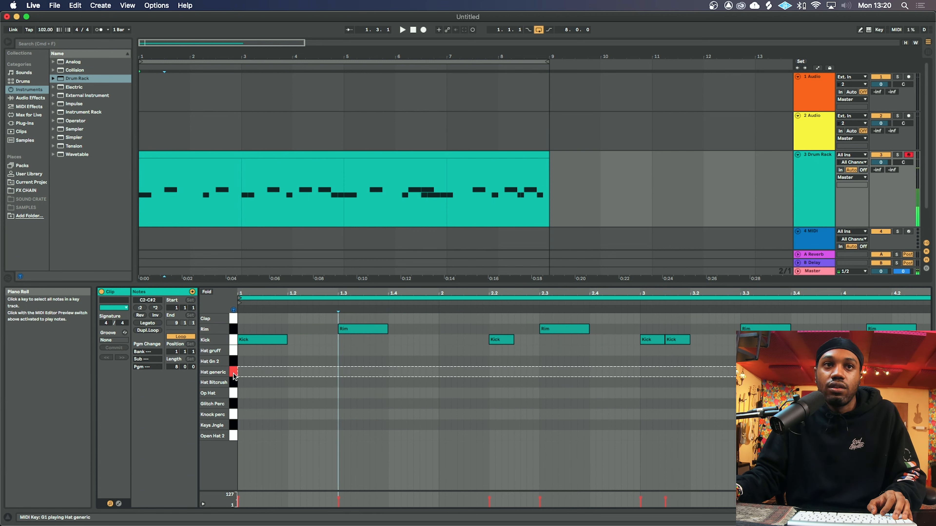
click(234, 393)
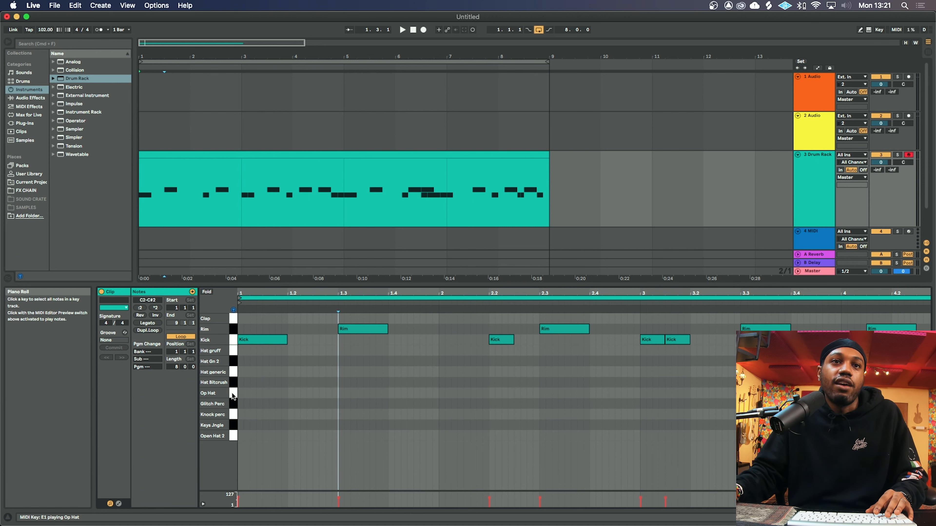
click(234, 436)
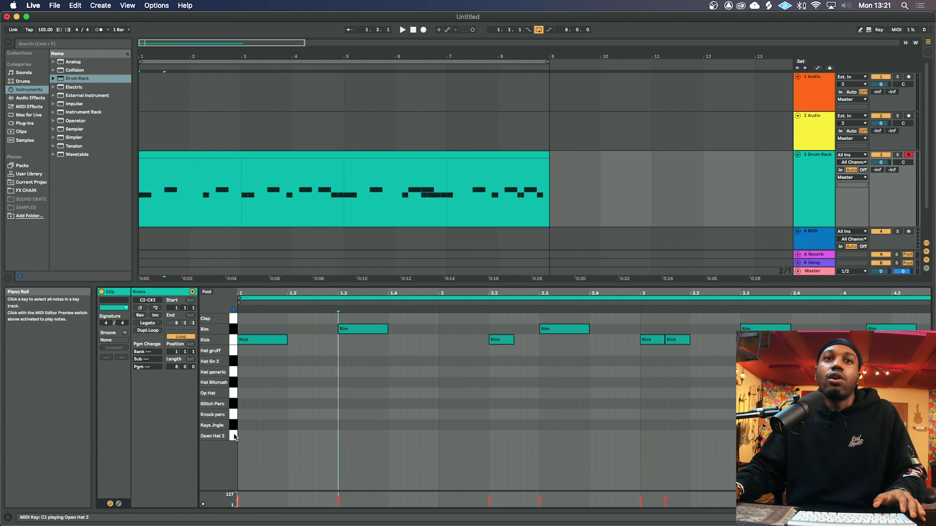
Step: Add a very short Hat generic note at the start of bar 1
drag(285, 294, 258, 289)
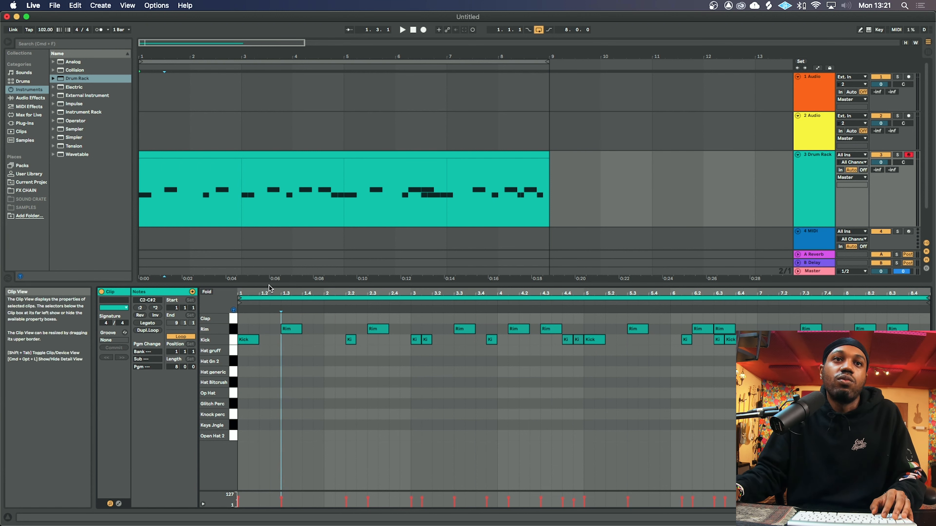
drag(267, 290, 272, 313)
drag(295, 347, 550, 373)
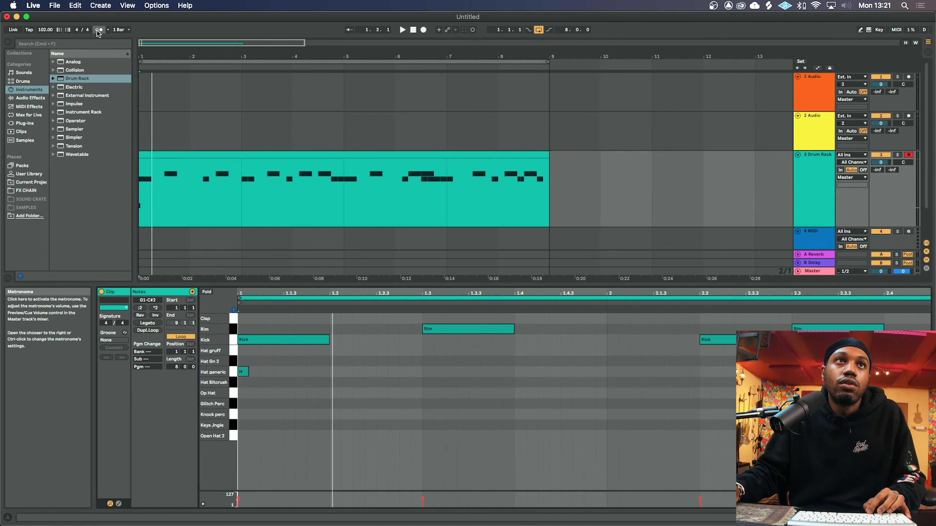
Step: Turn on the metronome, play the start of the clip, and add a sixteenth-note Hat Bitcrush hit on beat 2 of bar 1
click(100, 30)
key(space)
click(342, 384)
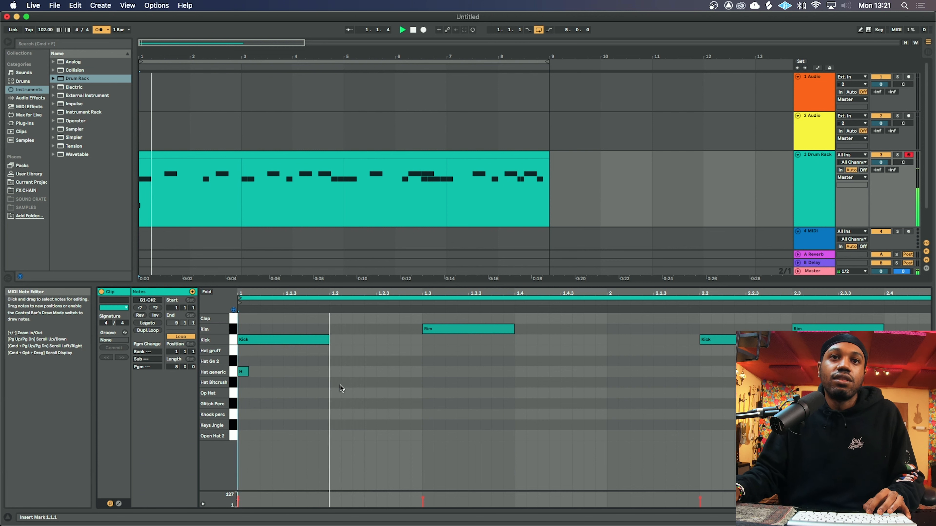
double_click(338, 383)
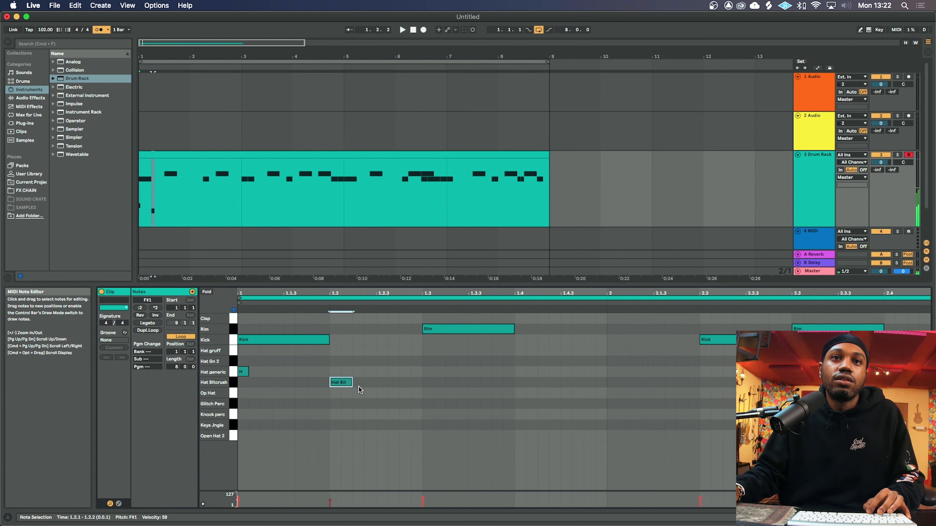
Step: Add a second sixteenth-note Hat Bitcrush hit after beat 2 of bar 1 and shift the copied Hat Bitcrush pair in bar 2
double_click(381, 383)
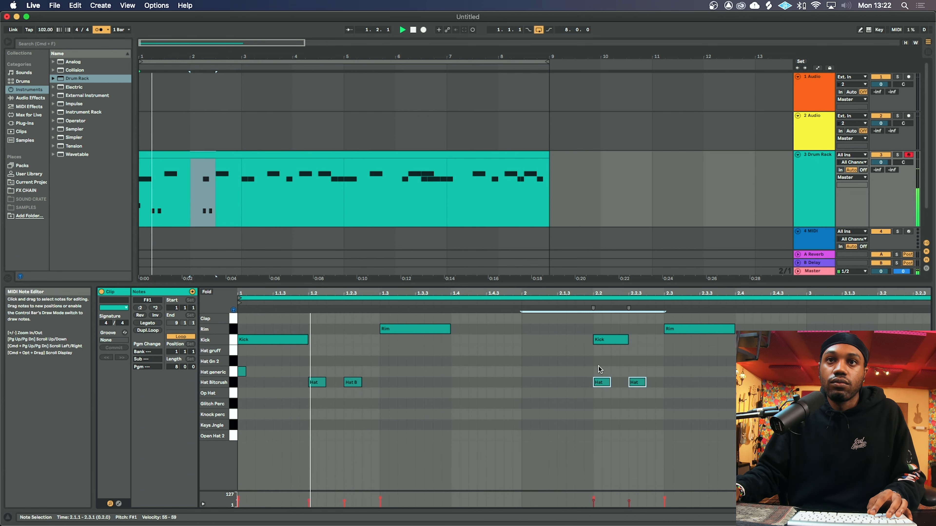
drag(603, 383, 567, 382)
click(631, 383)
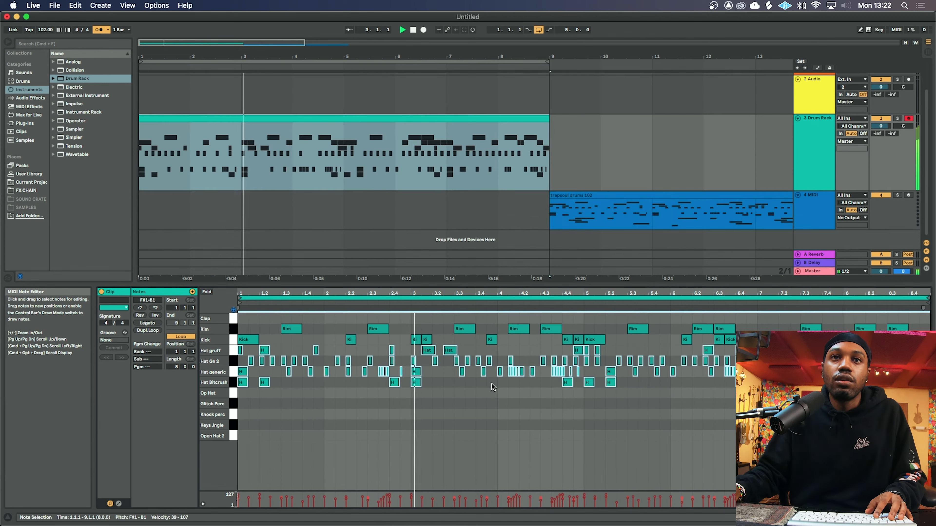
Step: Remove the trapsoul drums 100 clip from the 4 MIDI track and open the eight-bar Drum Rack clip for editing
right_click(587, 200)
click(597, 203)
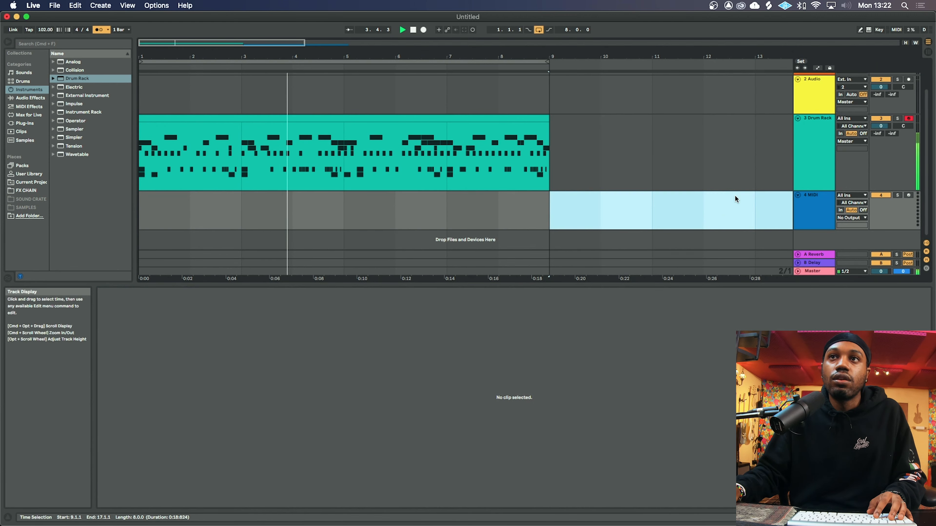
click(371, 127)
drag(407, 294, 406, 302)
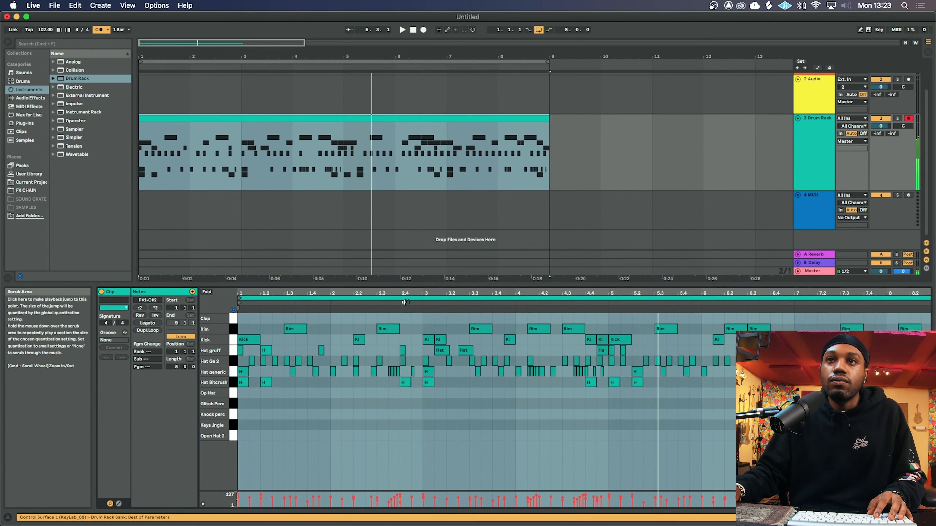
Step: Play parts of the full drum pattern and examine the Hat generic roll and its velocities around beat 3 of bar 2
click(386, 392)
key(space)
drag(266, 294, 265, 301)
drag(313, 372, 433, 377)
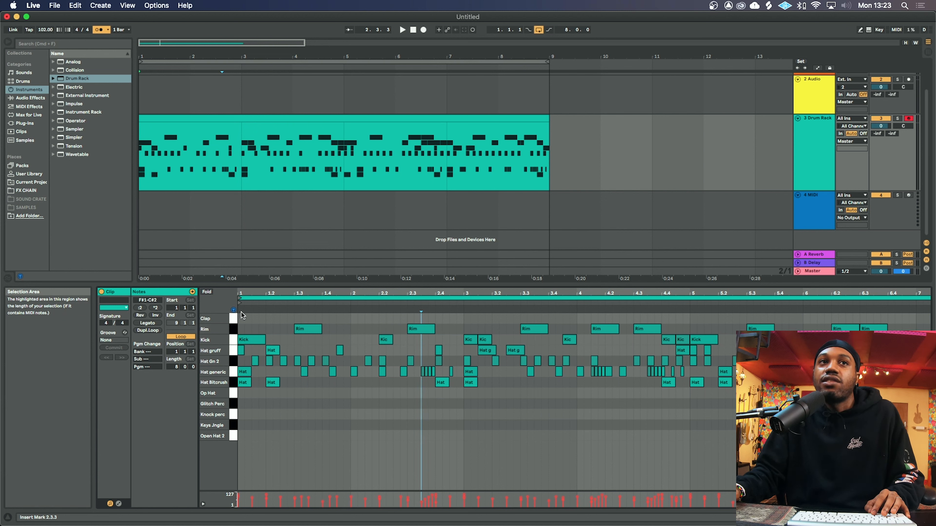
key(space)
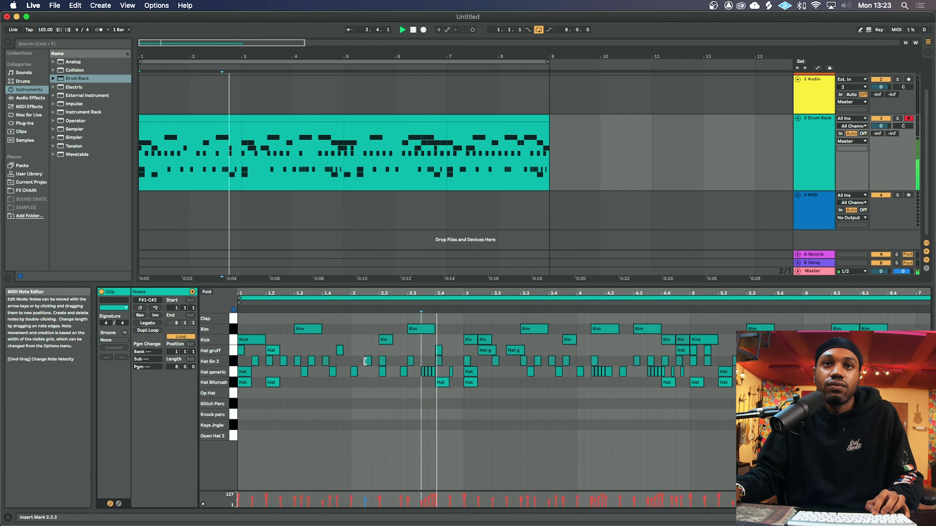
key(plus)
key(plus)
key(plus)
key(plus)
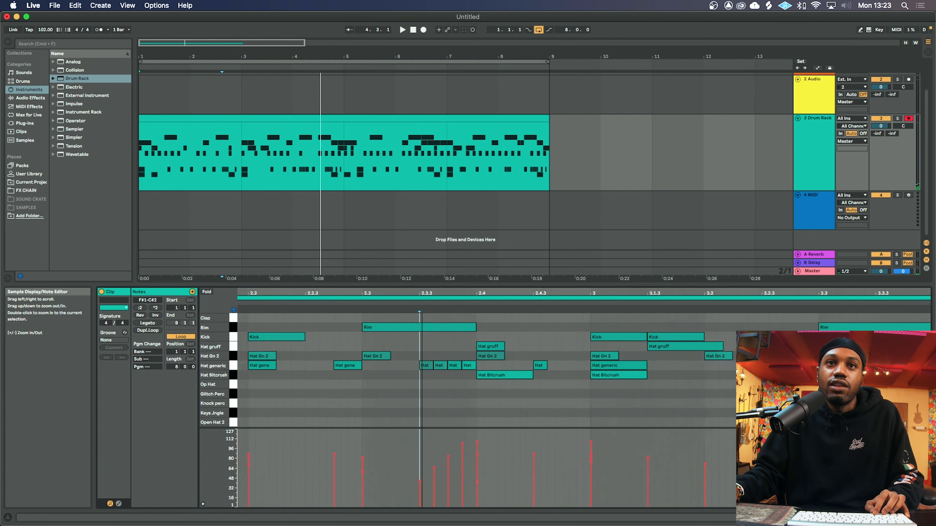
drag(487, 379, 507, 373)
key(minus)
key(minus)
key(minus)
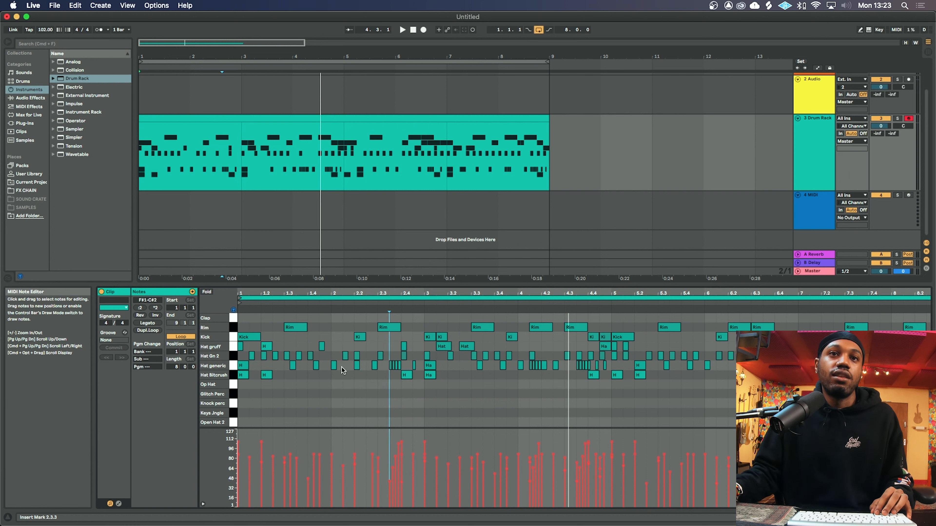
Step: Deactivate all Kick and Rim notes and play the clip to hear only the hats
drag(291, 293, 294, 341)
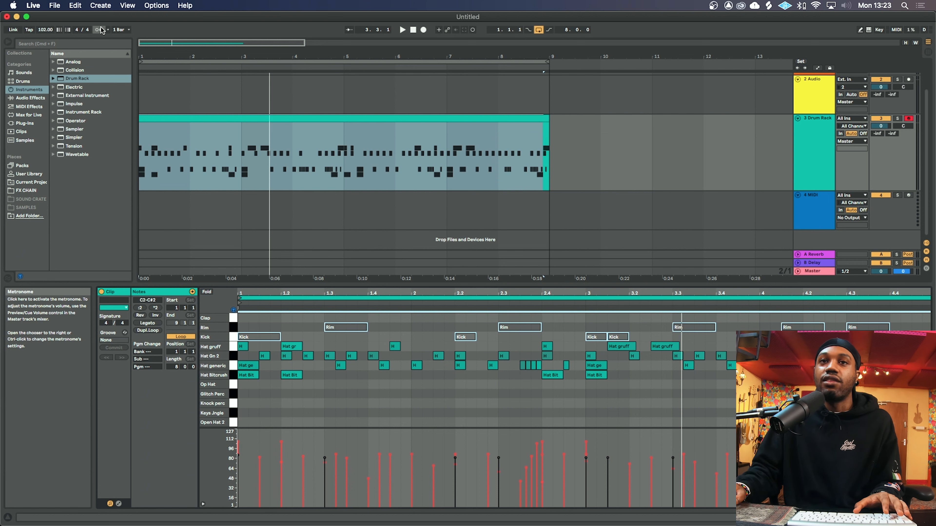
drag(385, 294, 385, 269)
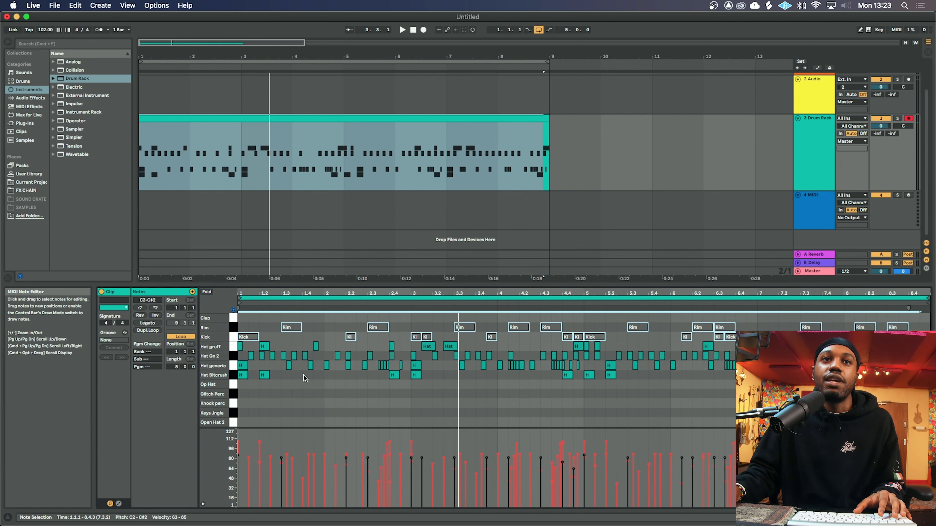
key(space)
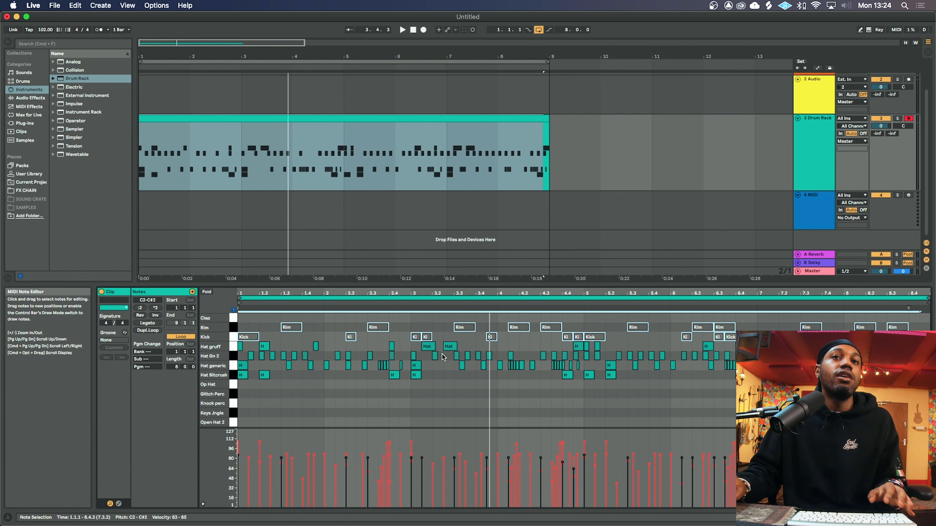
key(space)
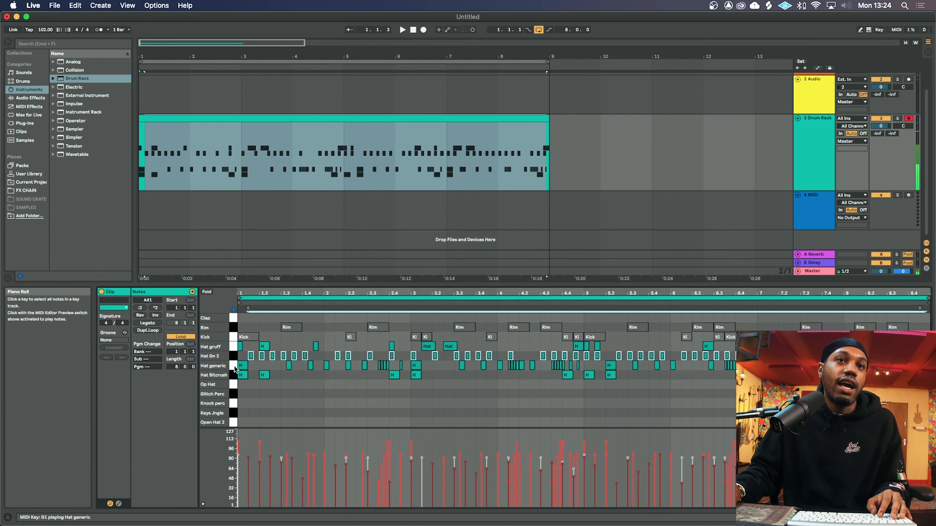
Step: Audition the Hat generic, Hat Gn 2 and Hat gruff lanes in turn and play back the hat pattern
click(234, 366)
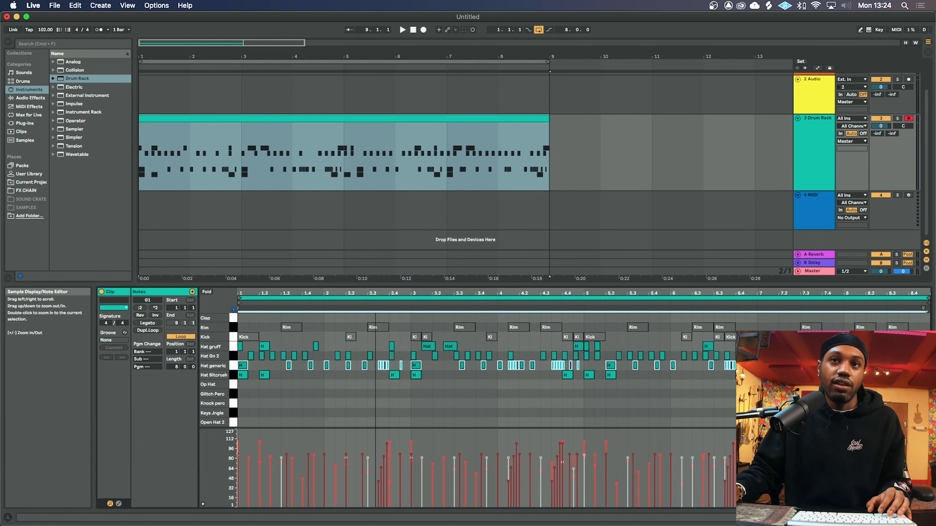
click(486, 387)
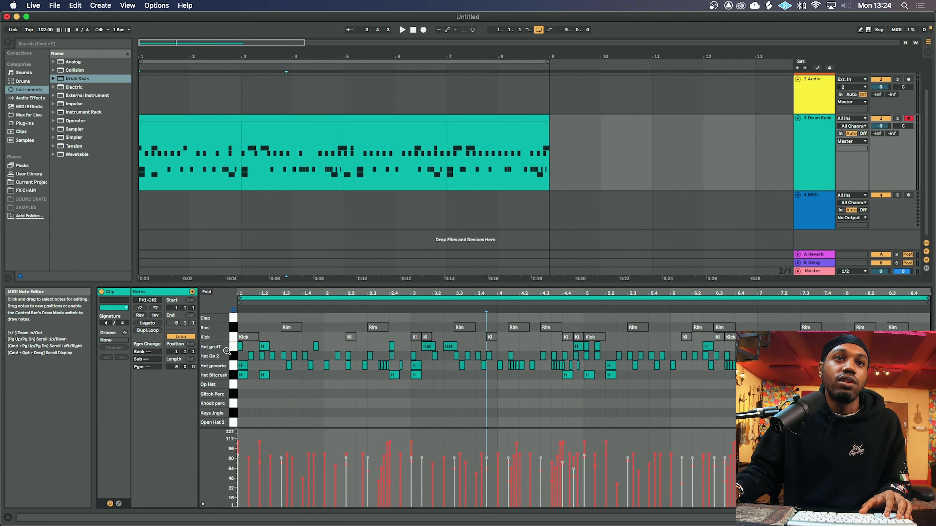
click(235, 356)
click(231, 346)
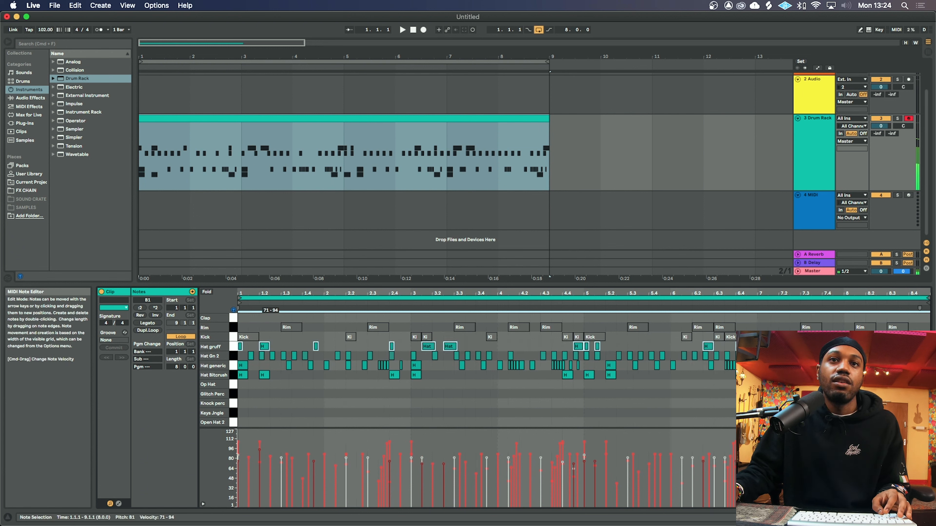
drag(262, 348, 262, 347)
click(232, 356)
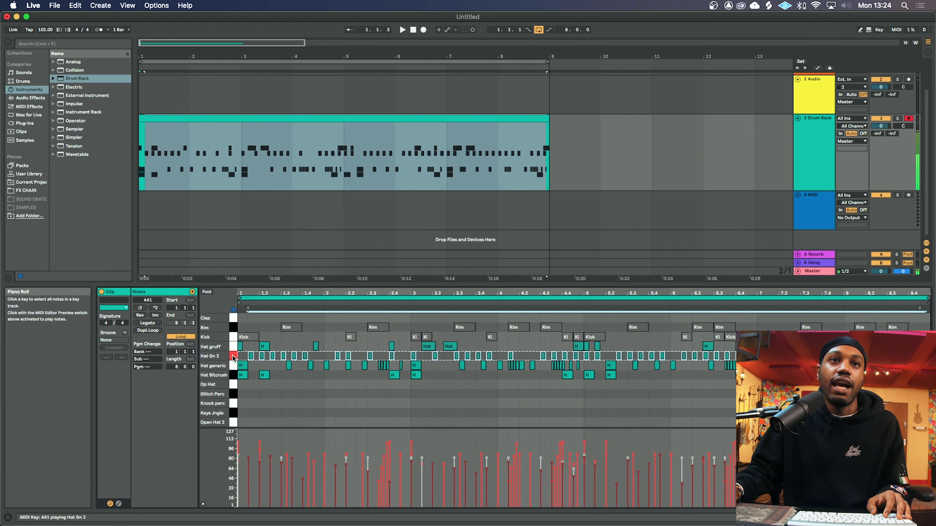
click(230, 348)
key(space)
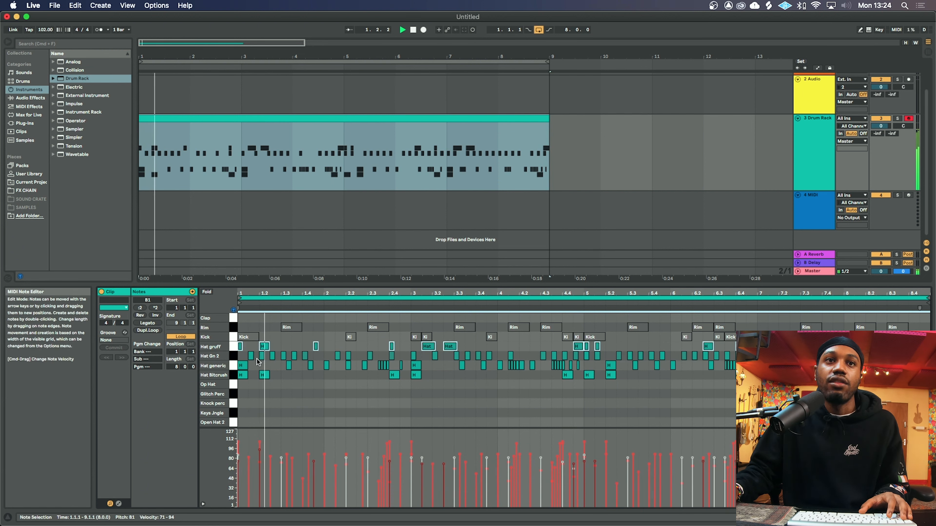
click(232, 366)
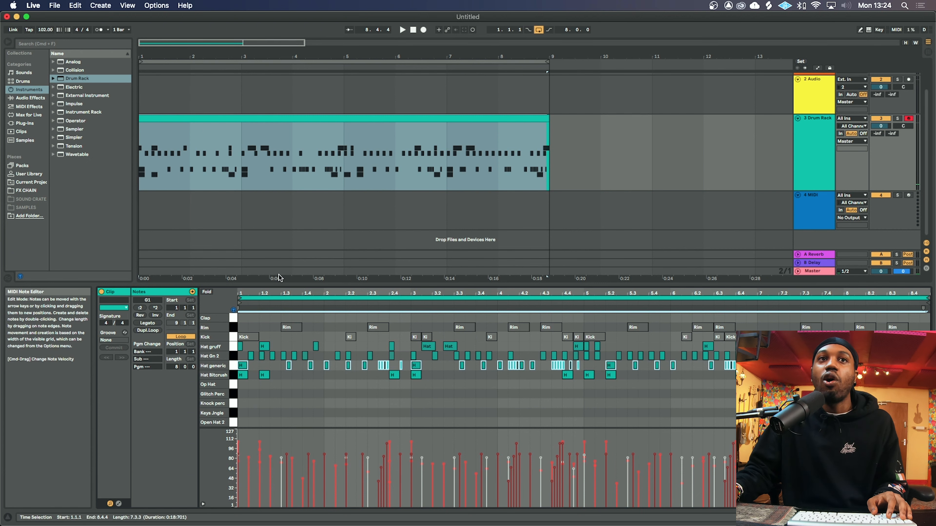
Step: Move the Hat gruff note on beat 4 of bar 2 one sixteenth later, to 2.4.2
drag(294, 293, 381, 298)
drag(498, 294, 529, 333)
click(603, 365)
double_click(545, 367)
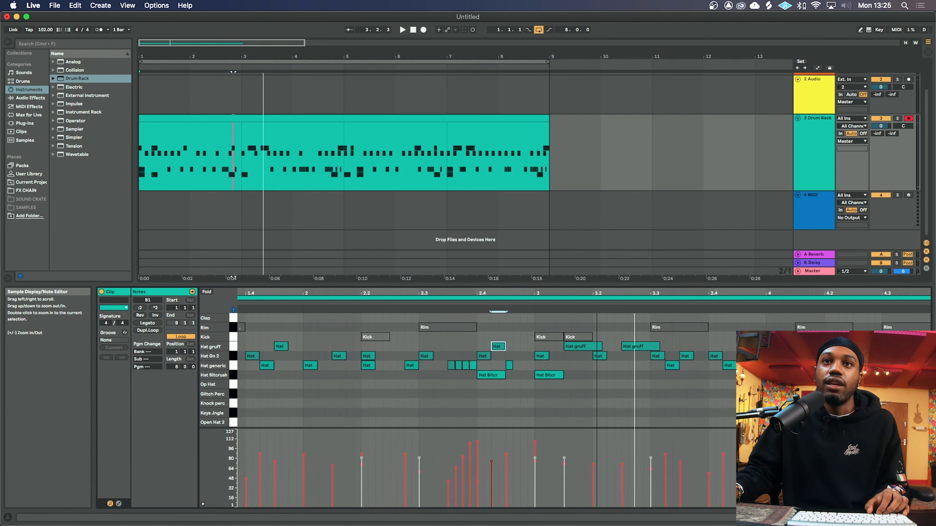
drag(412, 299, 411, 294)
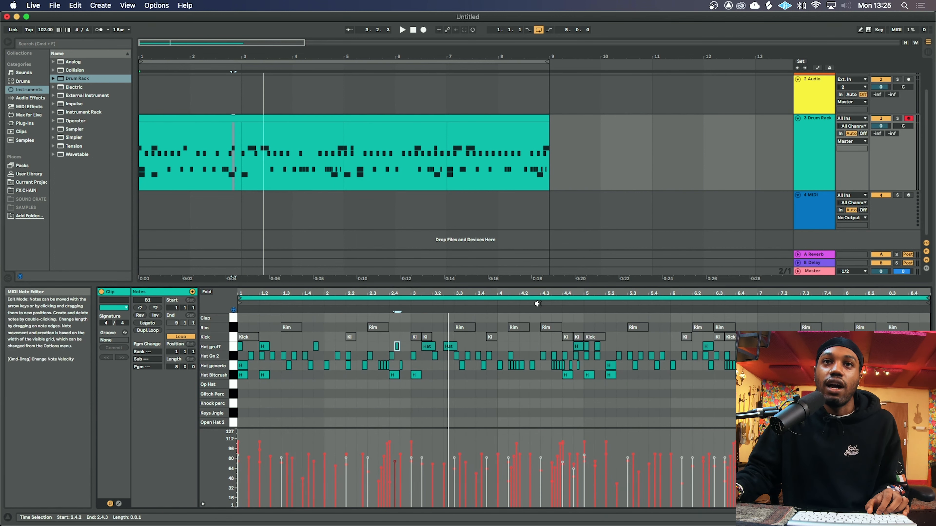
Step: Single out the Hat generic roll at 4.1.3 in bar 4 and set the note editor's fixed grid to 1/32
drag(521, 294, 521, 326)
drag(532, 376, 429, 371)
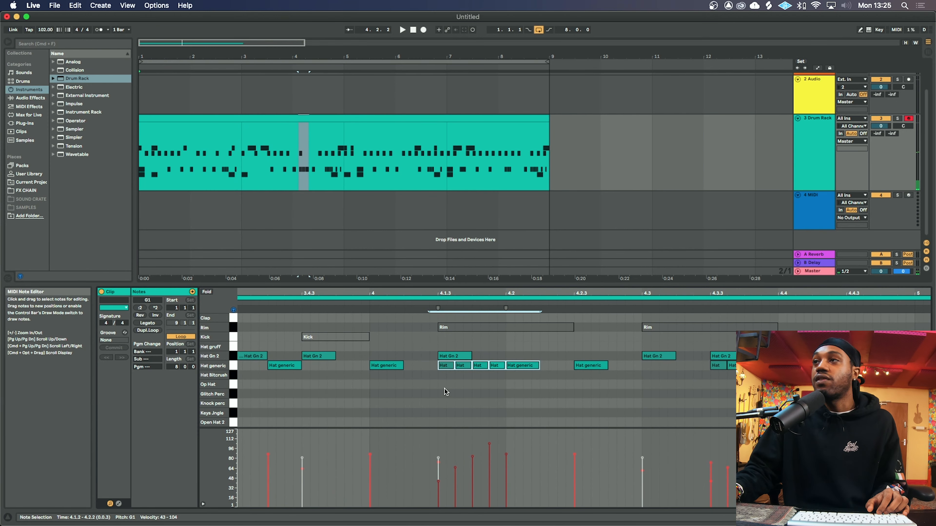
right_click(404, 356)
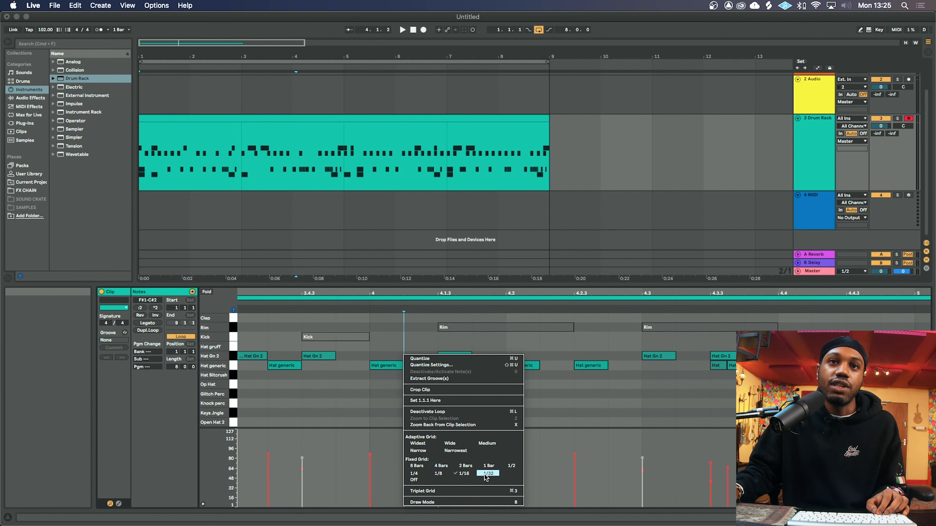
click(486, 475)
Step: Try two thirty-second Hat generic notes just before the roll in bar 4, and remove them again
click(399, 369)
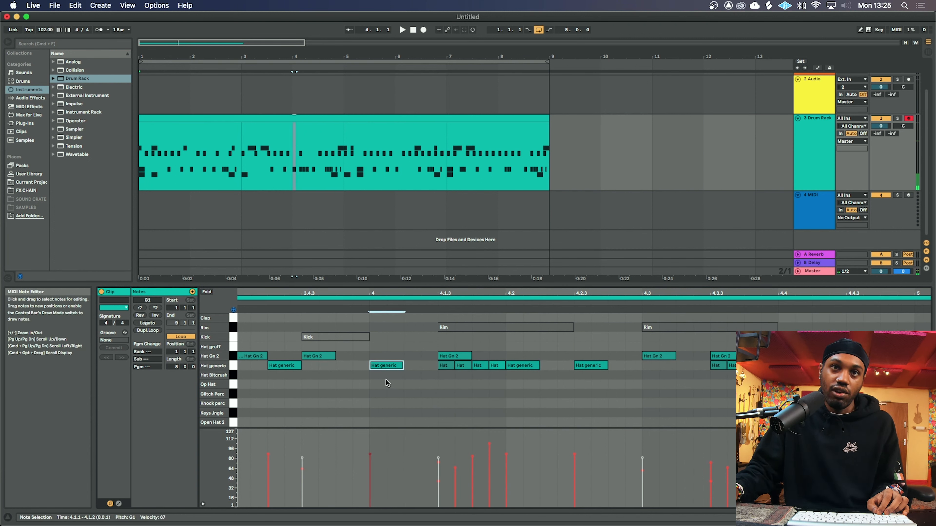
double_click(412, 366)
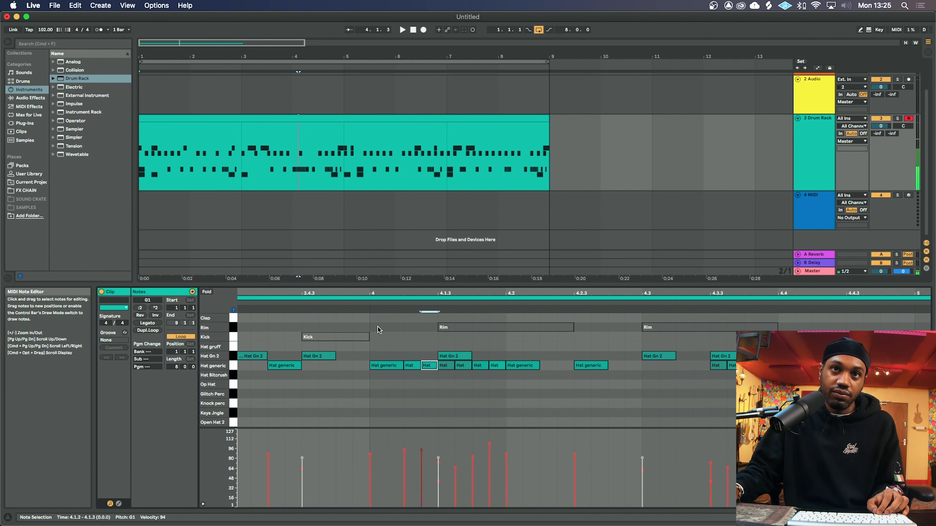
drag(409, 360, 494, 363)
key(Delete)
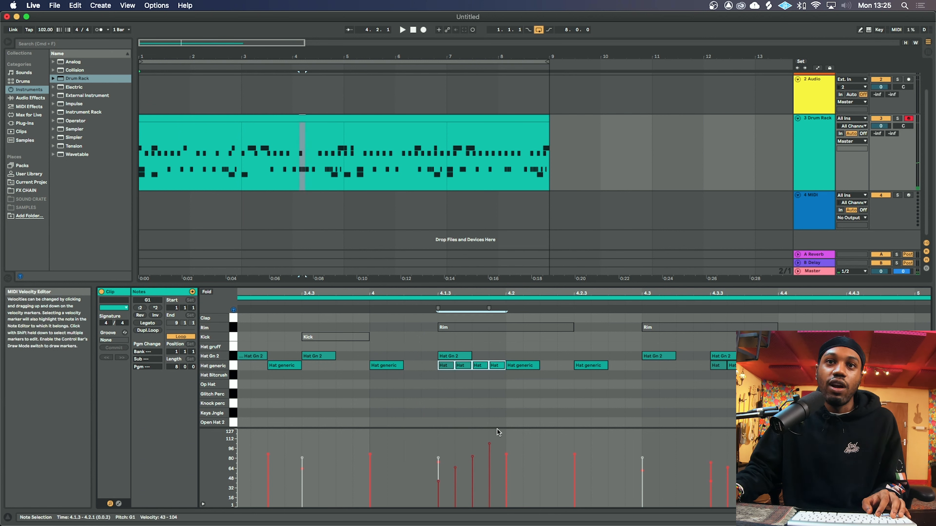
Step: Enlarge the velocity lane, draw rising velocities from about 62 to 108 on the four-note Hat generic roll in bar 4, and play it
drag(497, 428, 497, 373)
key(b)
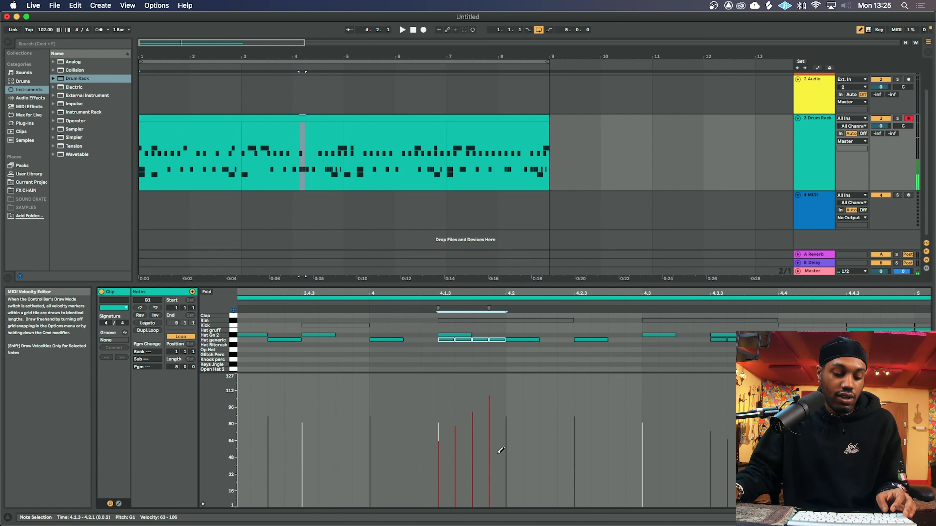
key(super+z)
click(433, 463)
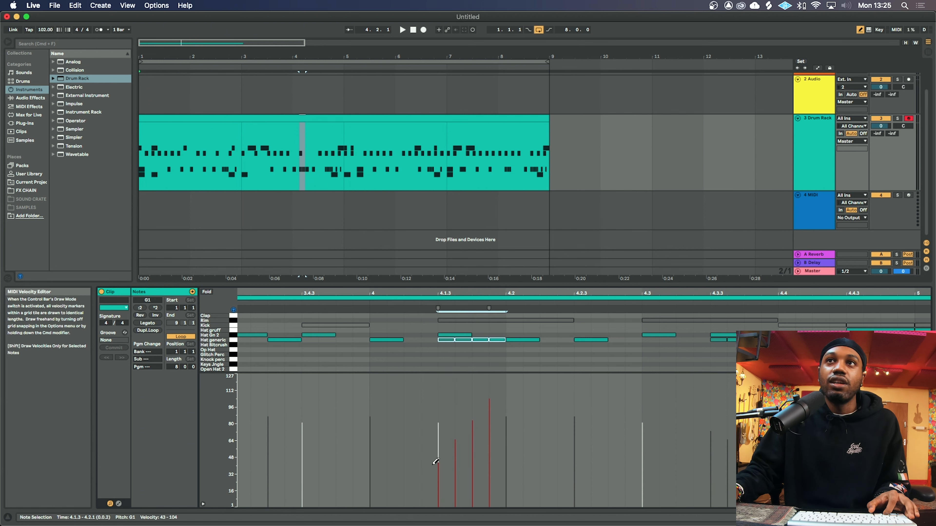
mouse_move(453, 444)
mouse_down()
mouse_move(502, 391)
mouse_move(420, 451)
mouse_up()
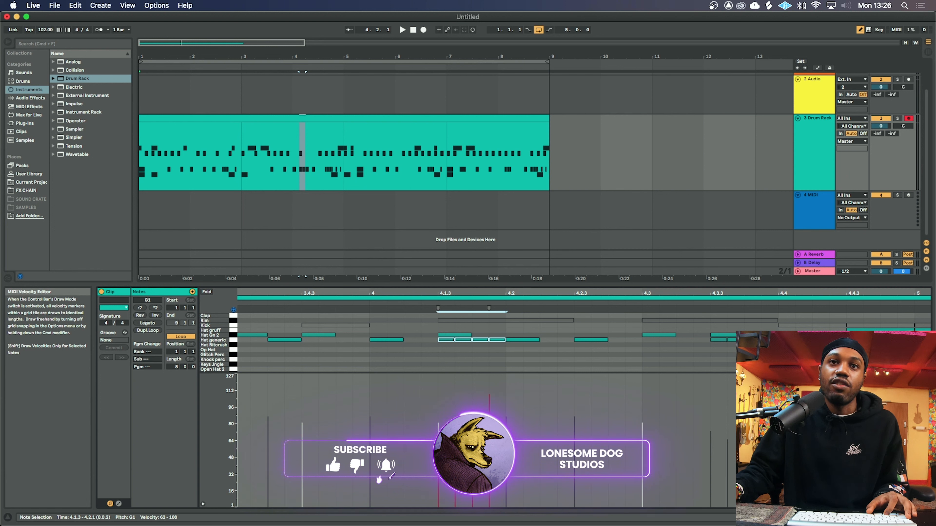
click(362, 303)
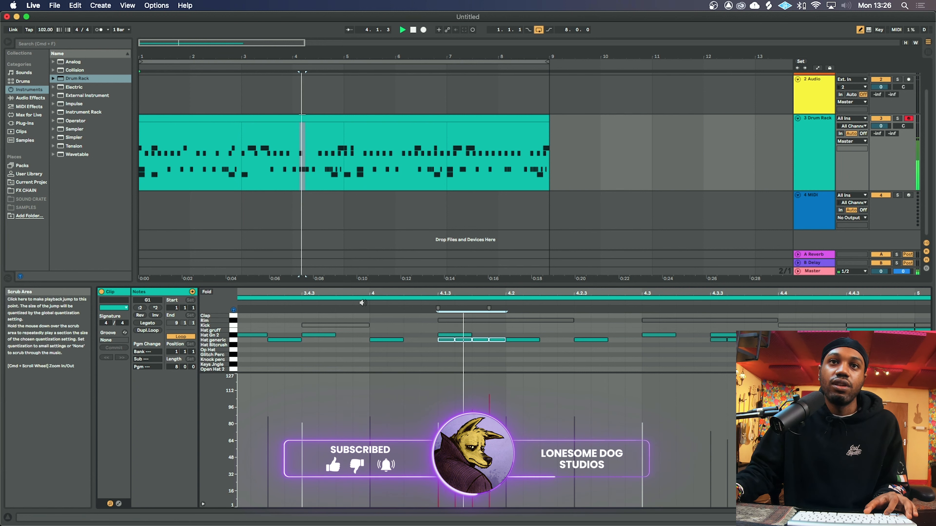
key(space)
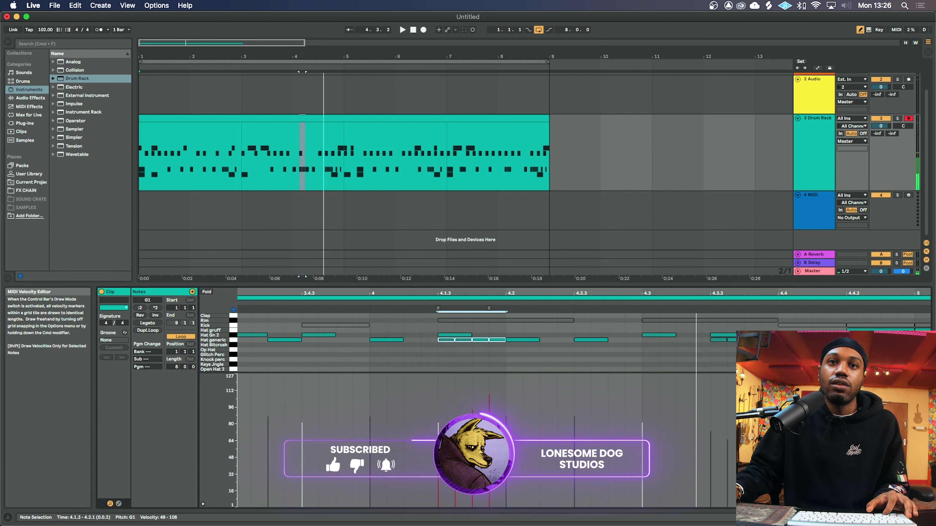
Step: Redraw the bar 4 roll's velocities as a ramp rising from about 49 to 88 and play it back from bar 4
drag(437, 457, 495, 418)
click(369, 302)
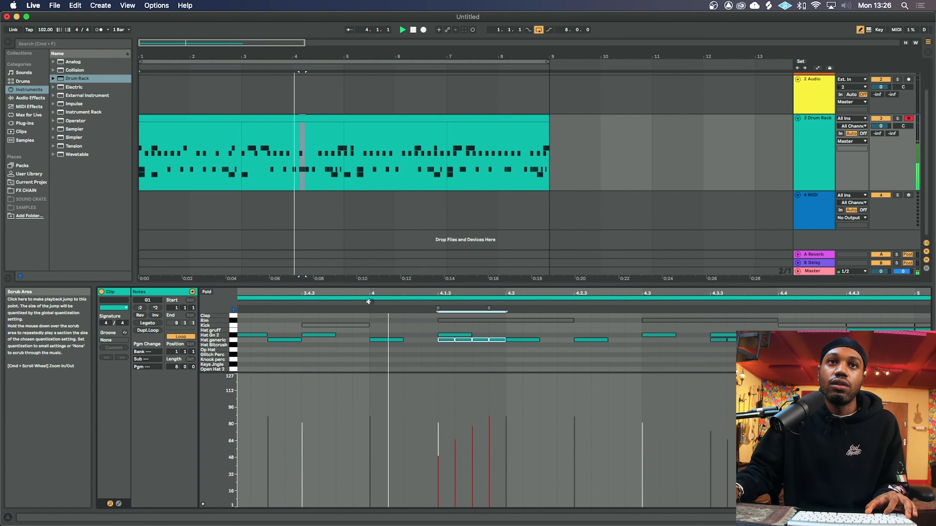
key(space)
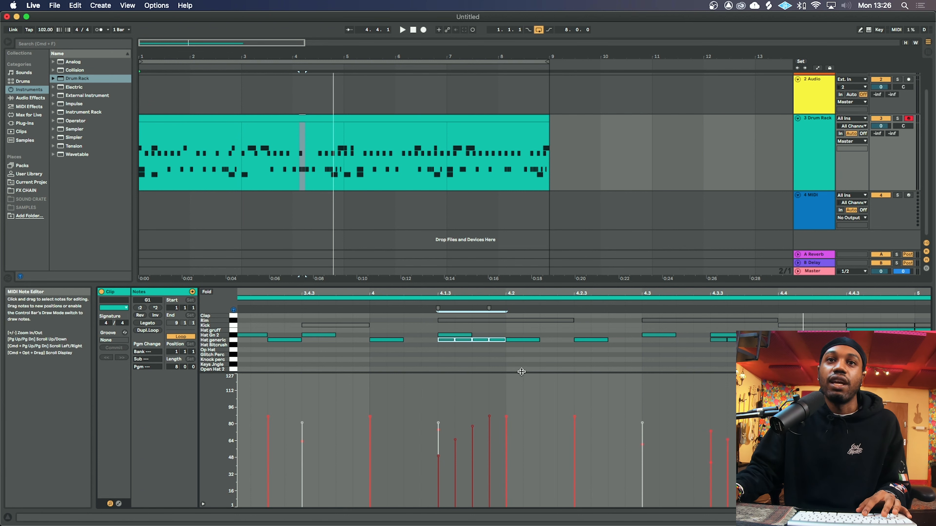
Step: Shrink the velocity lane, lower the velocities of all Hat generic notes to between 35 and 85, and play the result
drag(532, 372, 527, 427)
drag(553, 488, 546, 446)
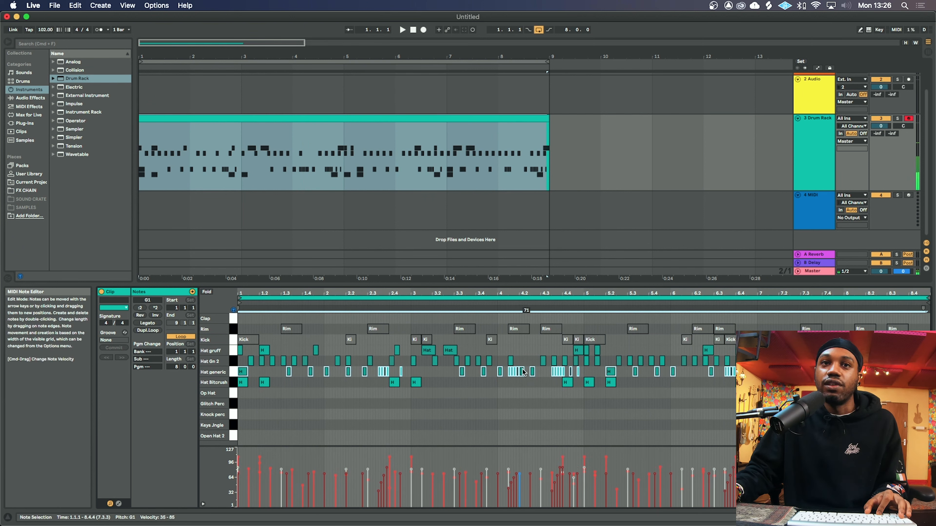
key(space)
key(space)
Step: Set all Hat Bitcrush notes to velocity 74 and play the clip from the start
click(233, 383)
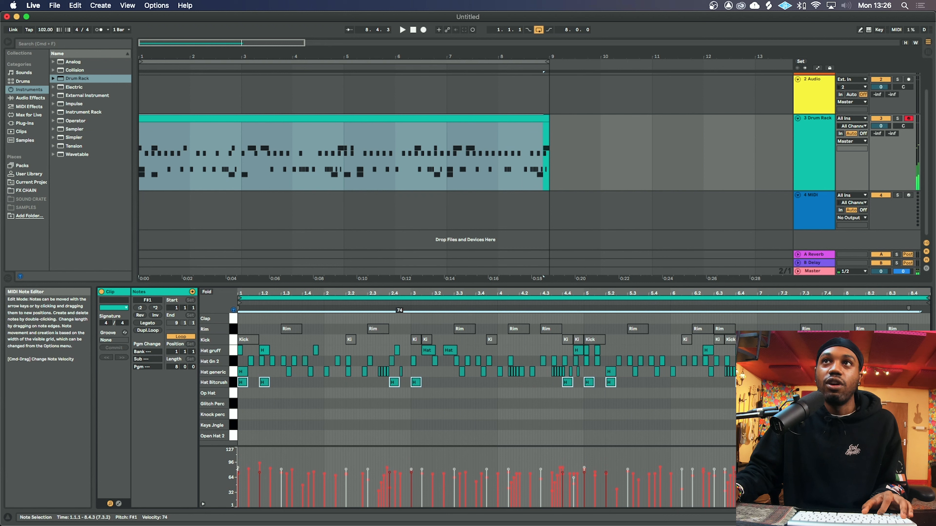
key(space)
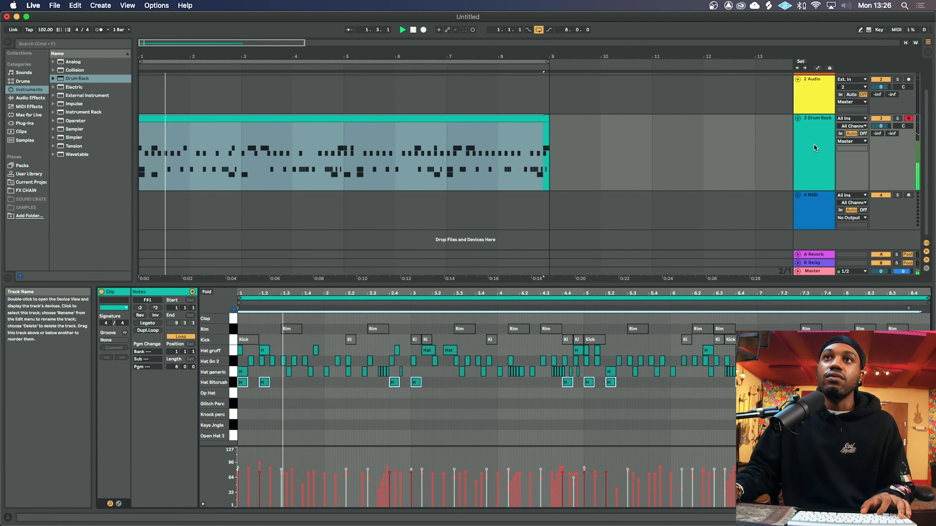
Step: Reactivate all Kick and Rim notes in the clip and play the beat with them from the start
click(234, 340)
key(space)
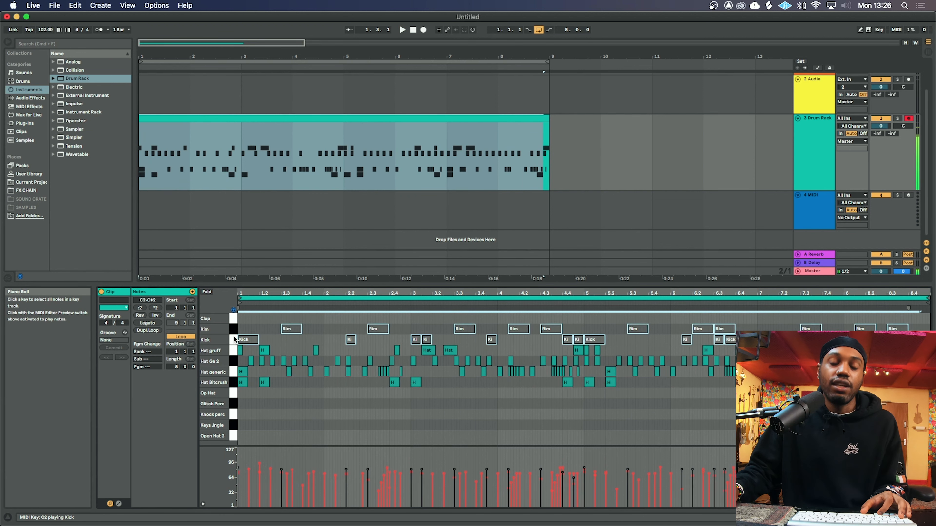
key(0)
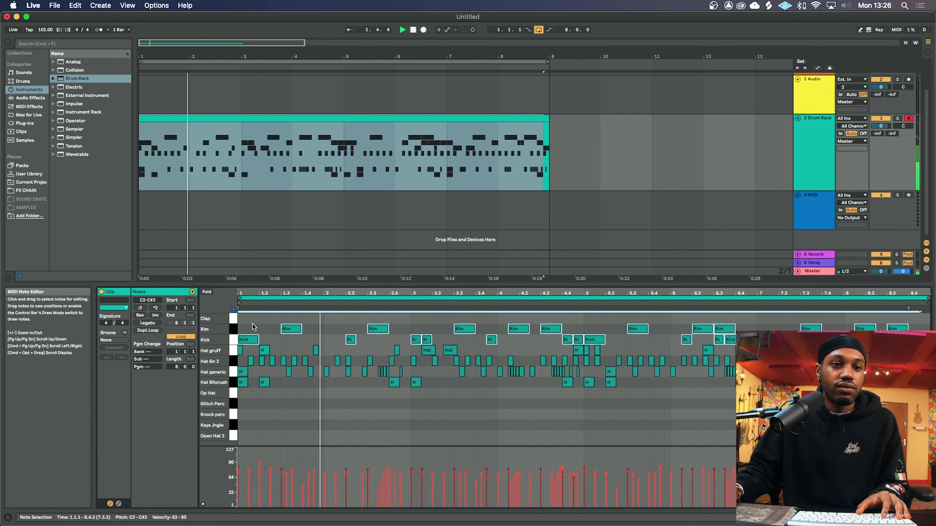
key(space)
key(space)
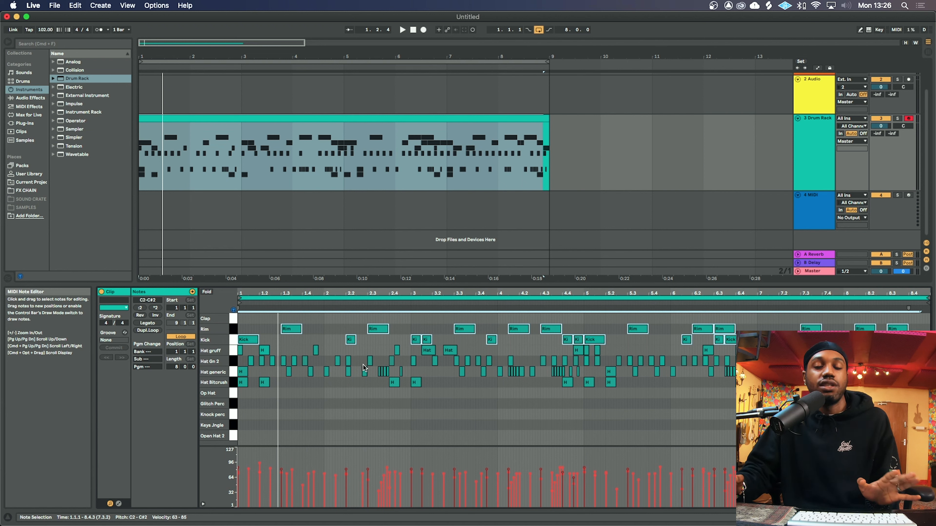
Step: Audition the Op Hat and Glitch Perc sounds from the piano roll
click(290, 307)
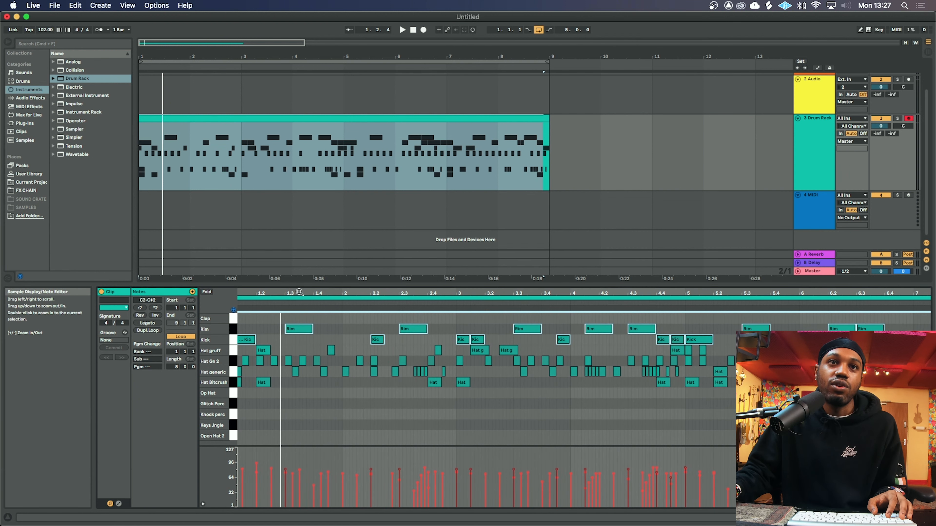
drag(300, 292, 310, 293)
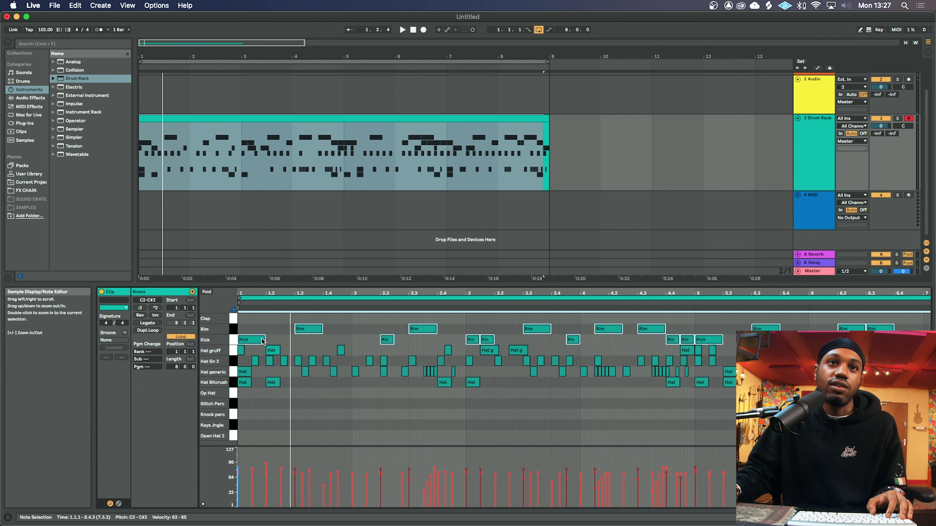
click(233, 396)
click(233, 404)
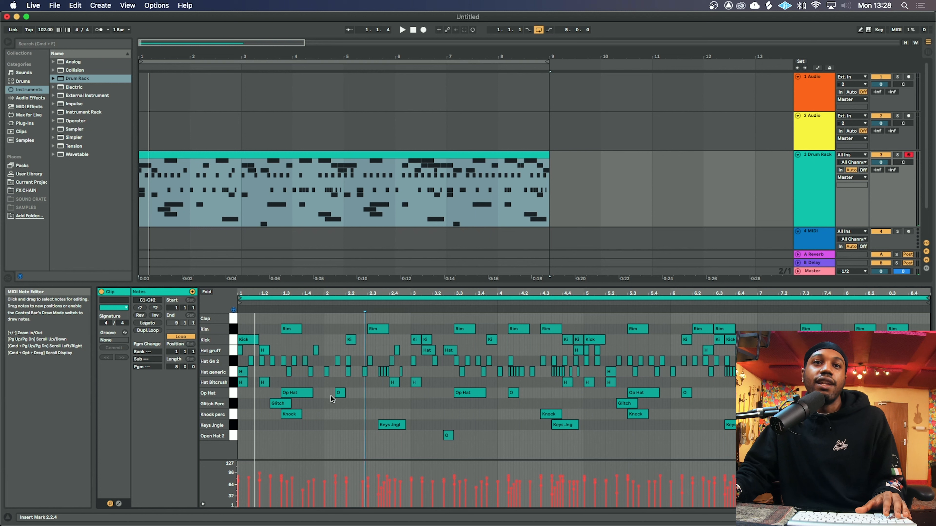
Step: Play the clip to hear the open hat, Glitch Perc, Knock perc and Keys Jngle notes with the full pattern
drag(251, 293, 251, 301)
scroll(486, 371, left, 2)
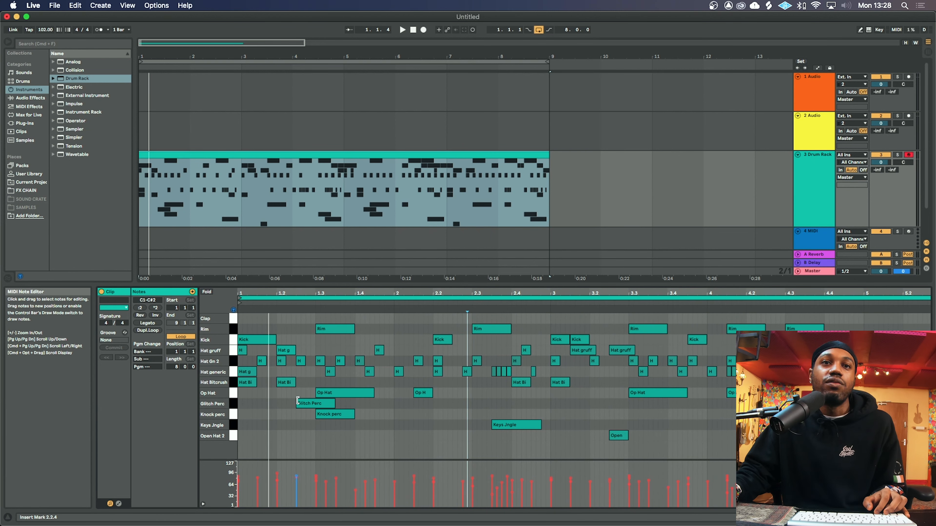
drag(506, 296, 506, 284)
key(space)
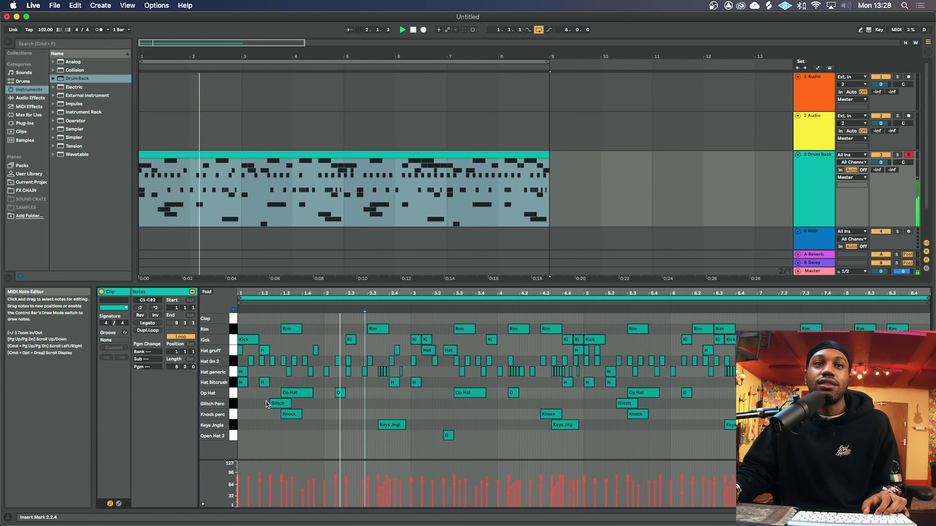
click(278, 403)
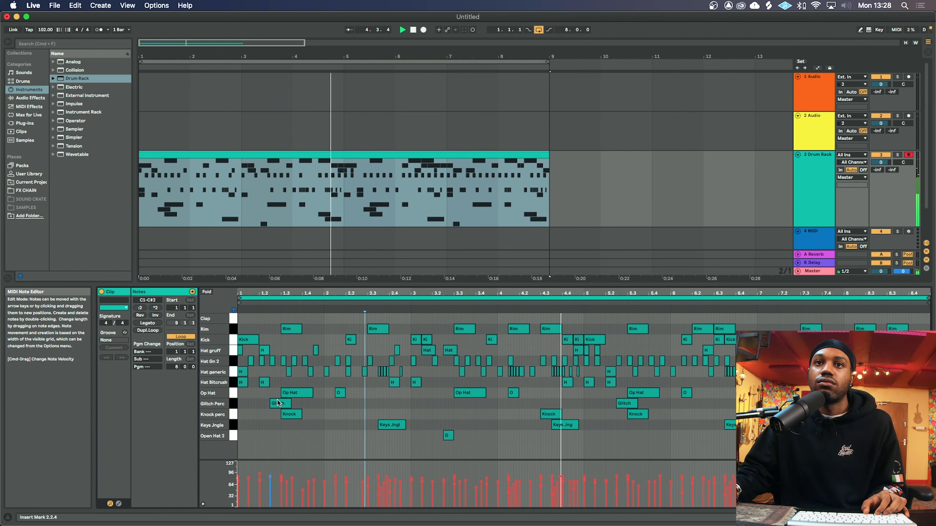
key(space)
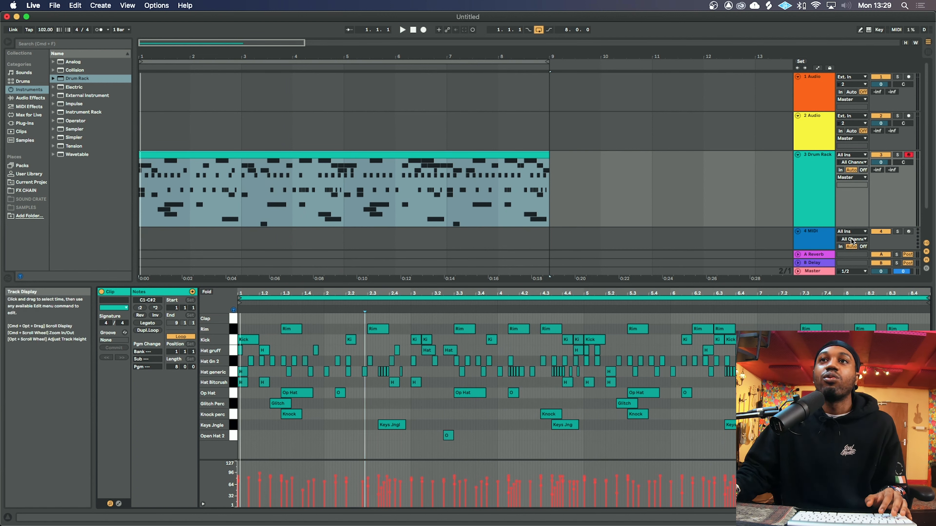
Step: Turn on the metronome, play the drum clip from bar 1, and place the insert marker at bar 5
click(809, 200)
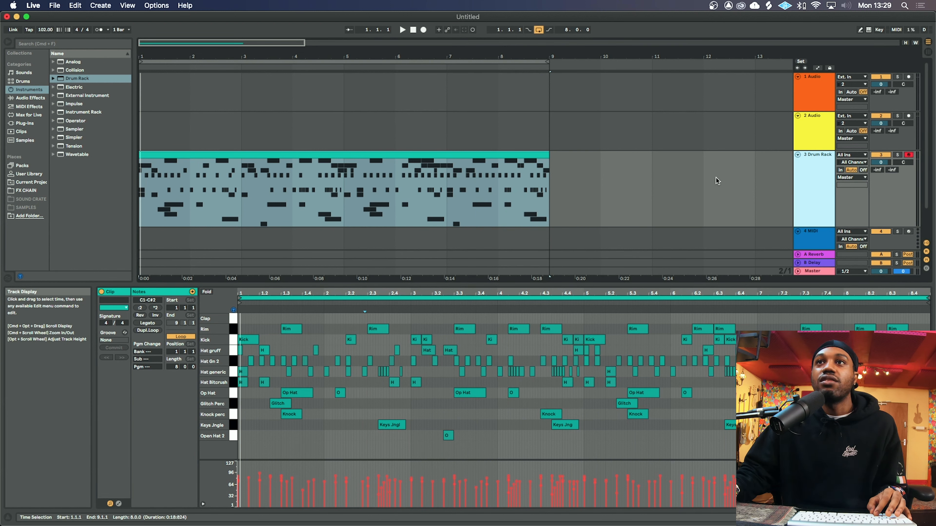
click(98, 29)
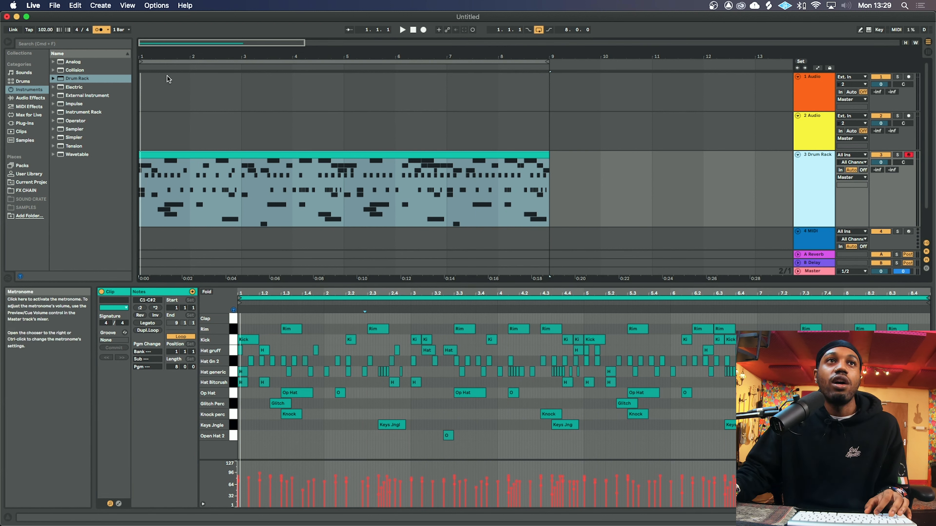
key(space)
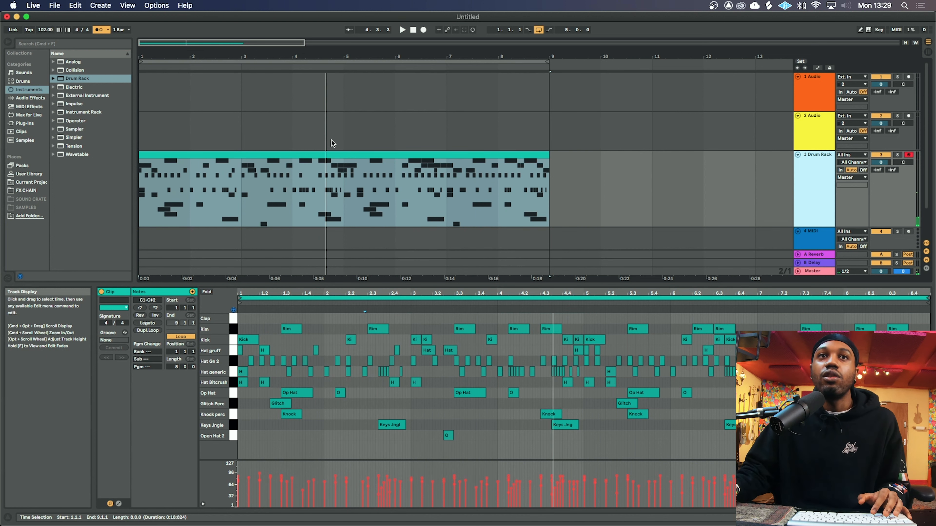
click(344, 190)
key(space)
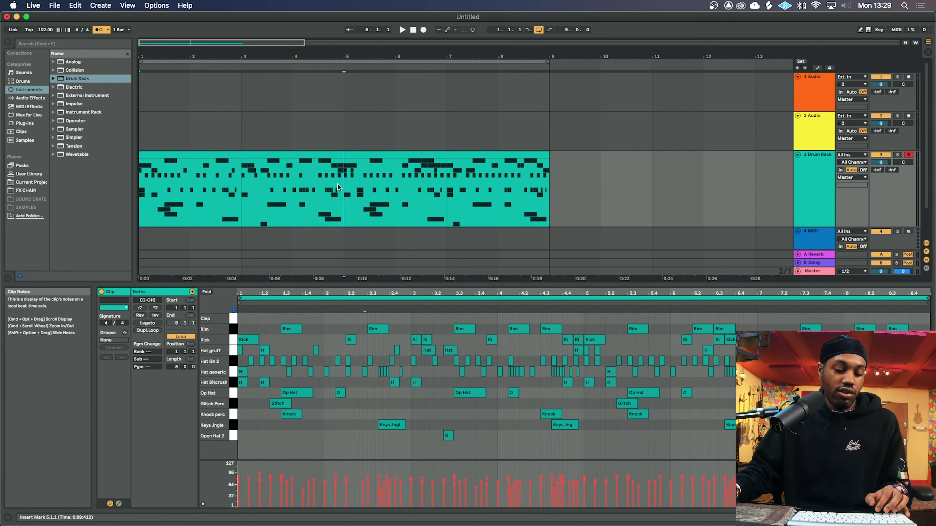
scroll(372, 140, down, 3)
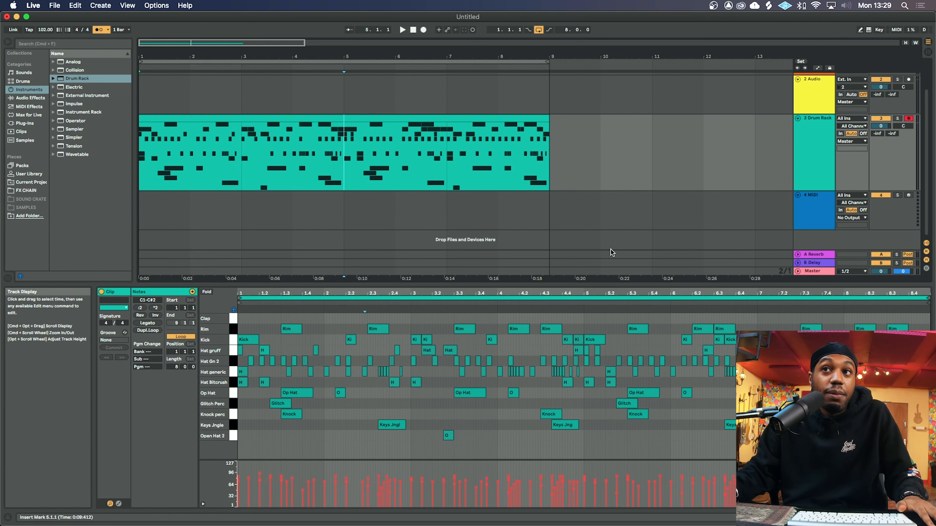
Step: Show the Drum Rack devices and examine the Glitch Perc and Rim samples in the expanded waveform view
key(shift+Tab)
click(234, 427)
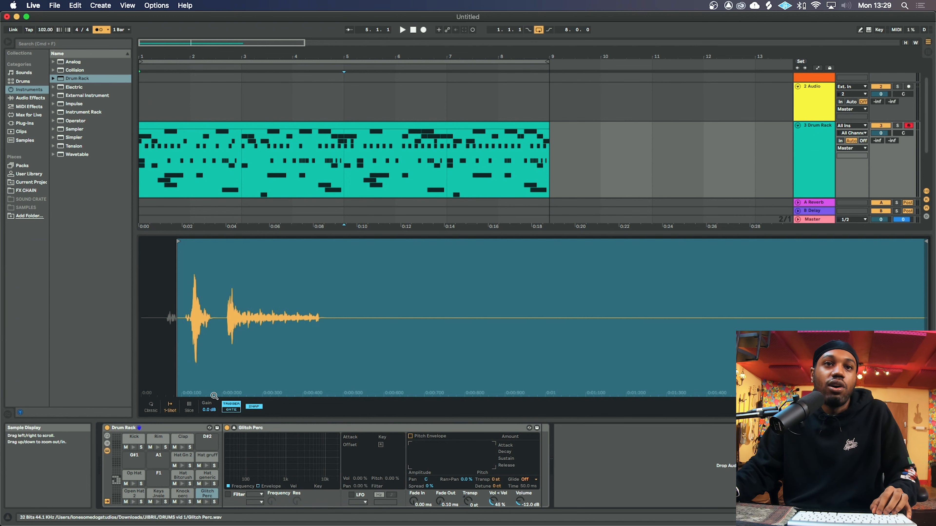
click(235, 428)
click(157, 438)
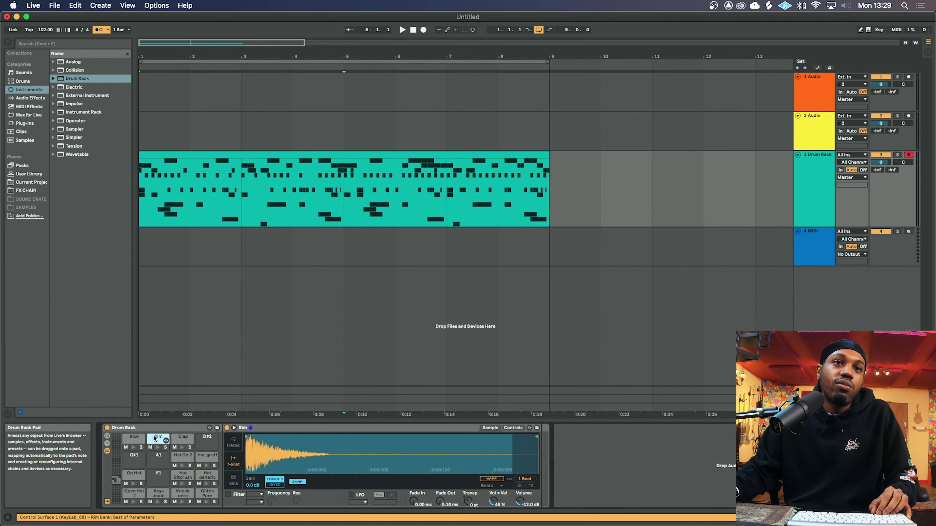
click(234, 428)
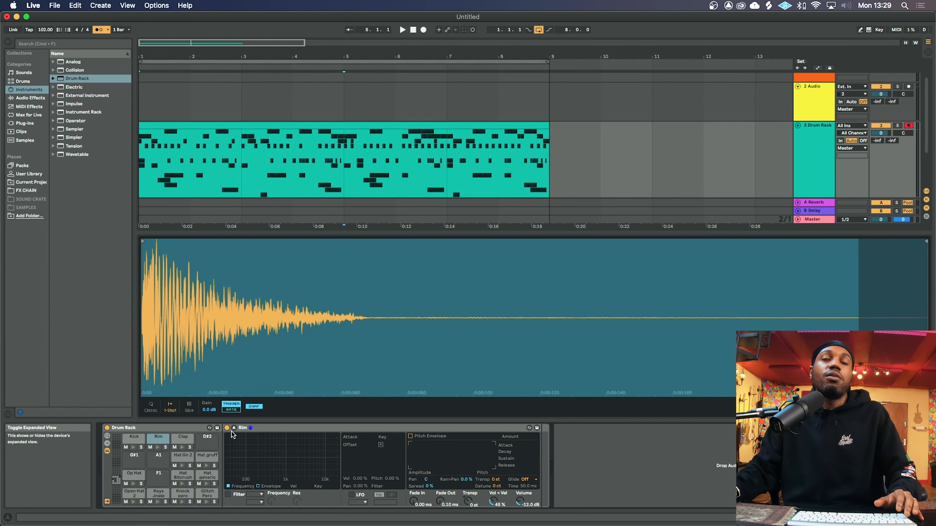
Step: Lower the Hat Bitcrush sample's gain to -5.8 dB, move its start marker to about 20 ms, and play the clip
click(215, 136)
key(space)
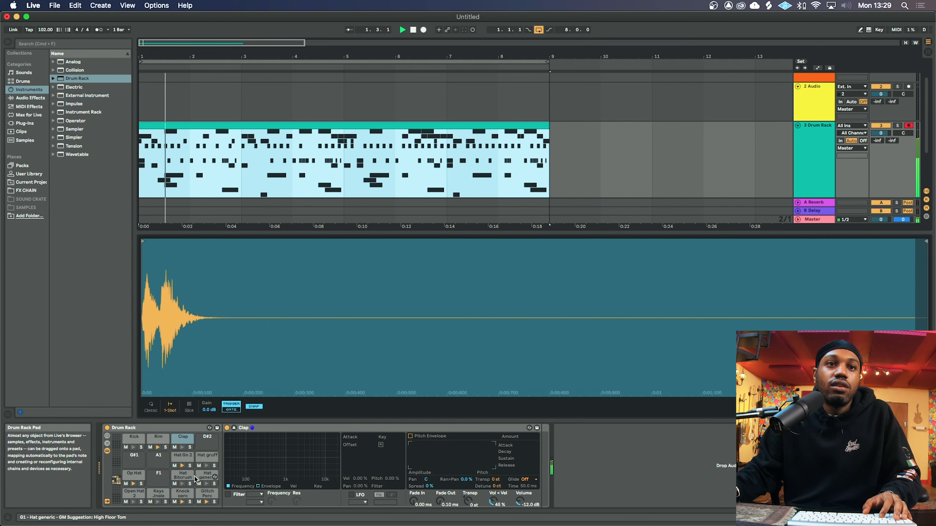
click(184, 475)
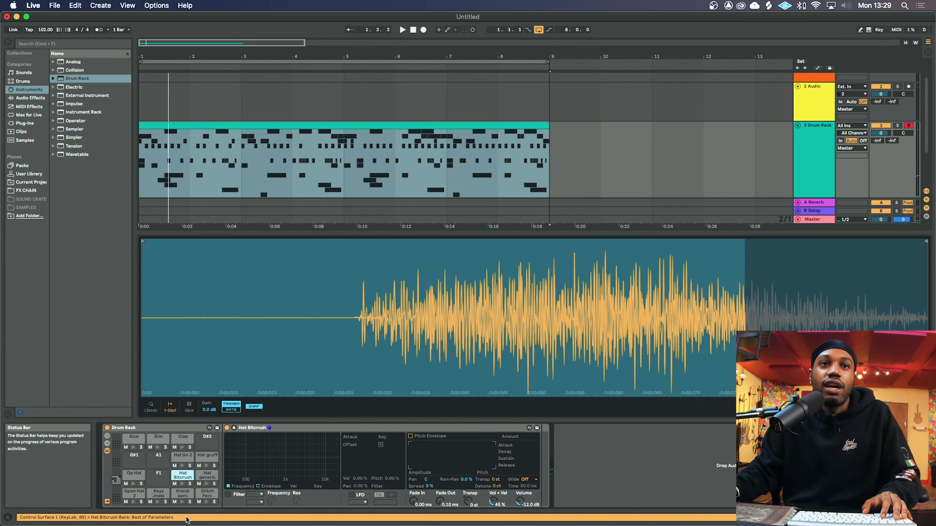
drag(209, 411, 209, 427)
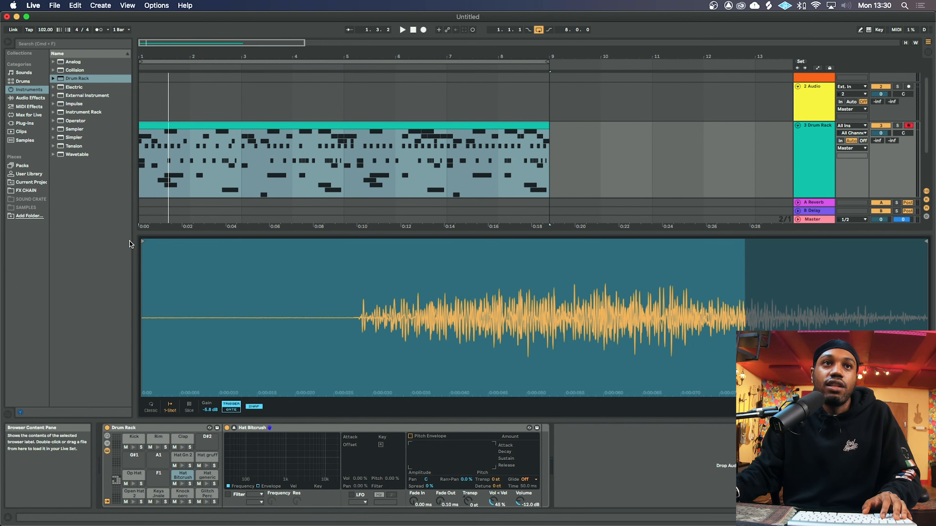
drag(143, 243, 305, 262)
key(space)
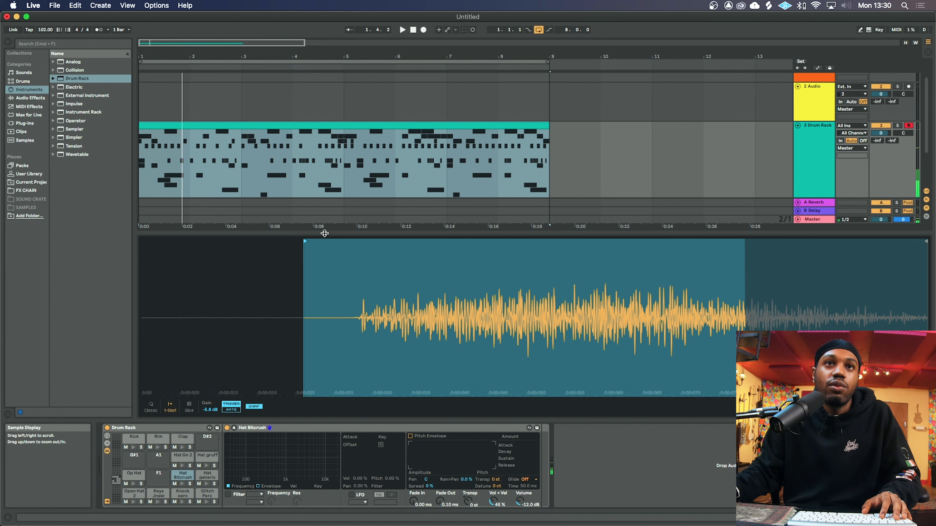
Step: Move the Hat generic sample's start marker forward to just before its first transient
click(206, 475)
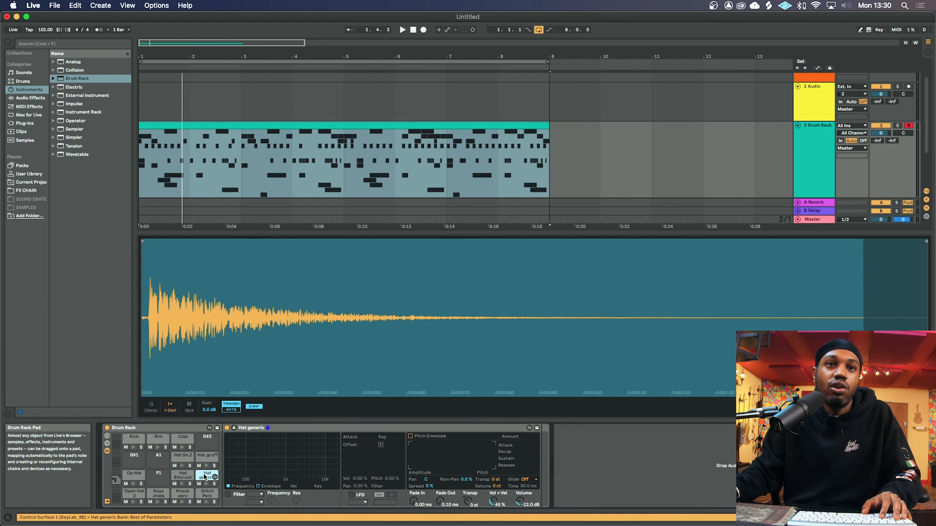
click(188, 476)
click(205, 478)
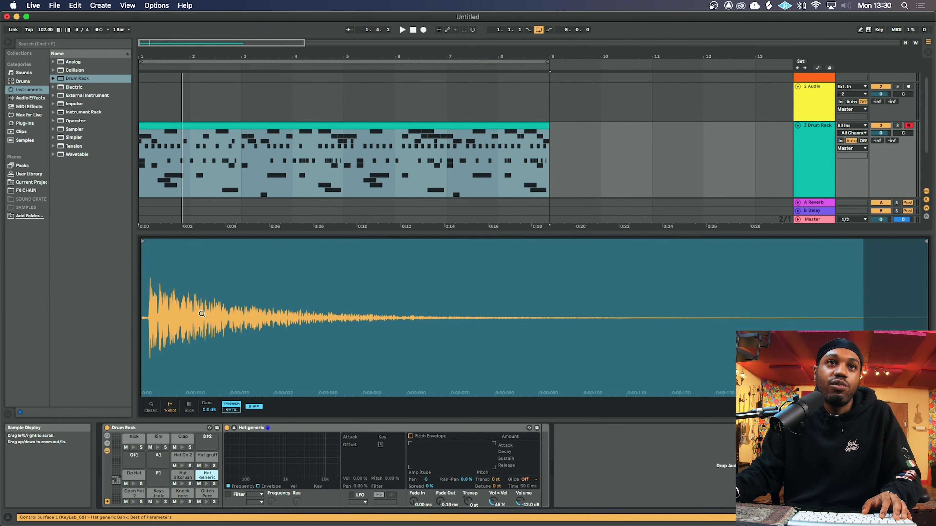
drag(145, 242, 149, 244)
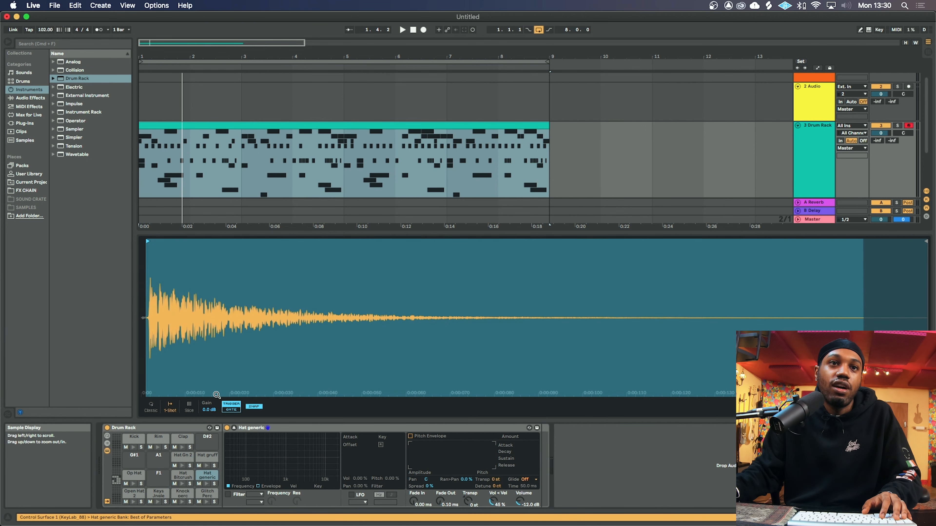
Step: Check the neighbouring hat pads and move the Hat Gn 2 sample's start marker up to its transient
click(186, 475)
click(188, 459)
click(204, 457)
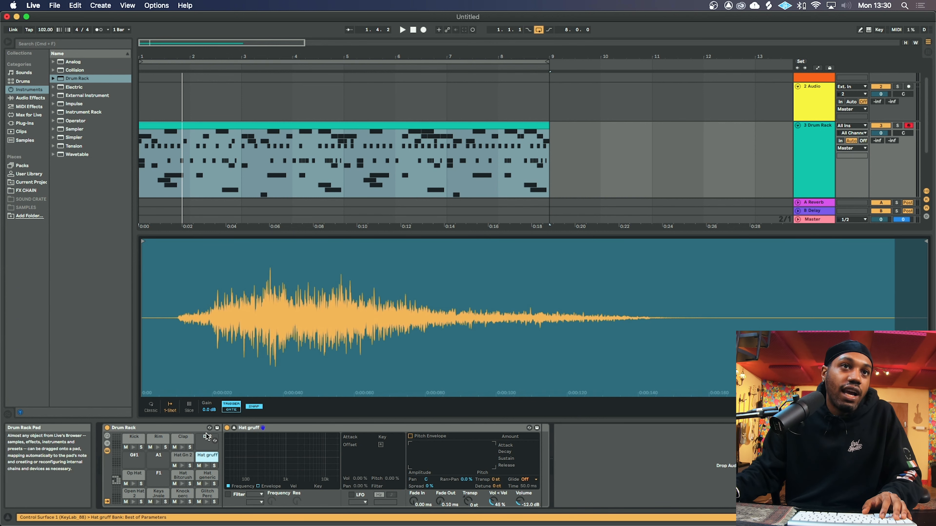
click(183, 457)
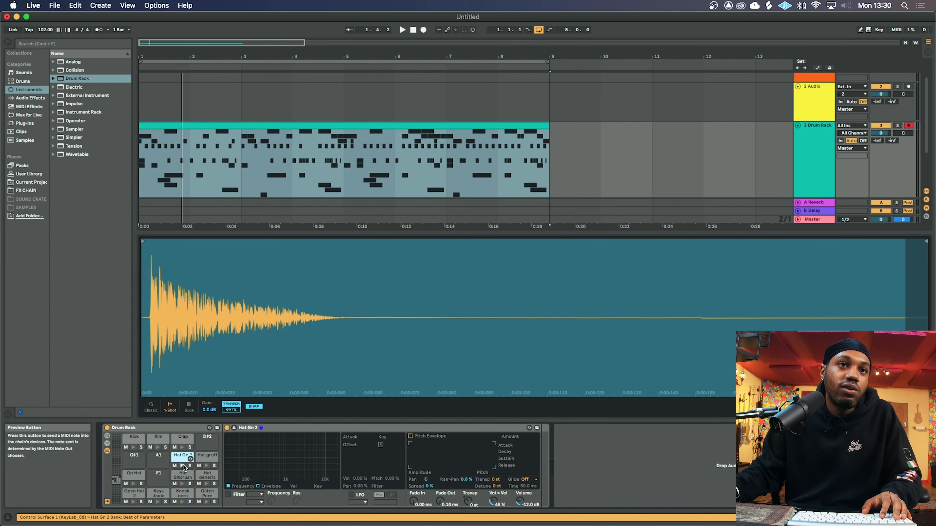
drag(143, 242, 149, 242)
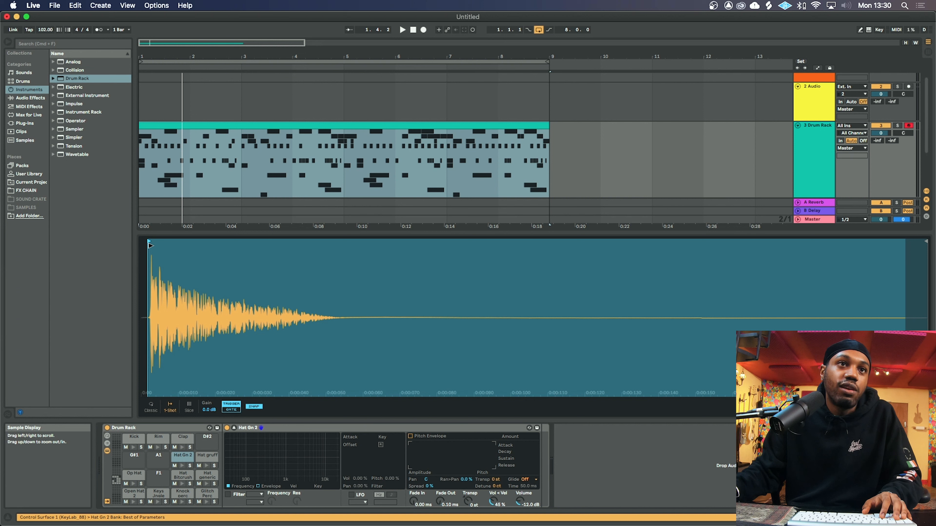
Step: Transpose Hat Bitcrush to -5 st and lower the Hat Gn 2 low-pass filter cutoff while the beat plays
click(134, 438)
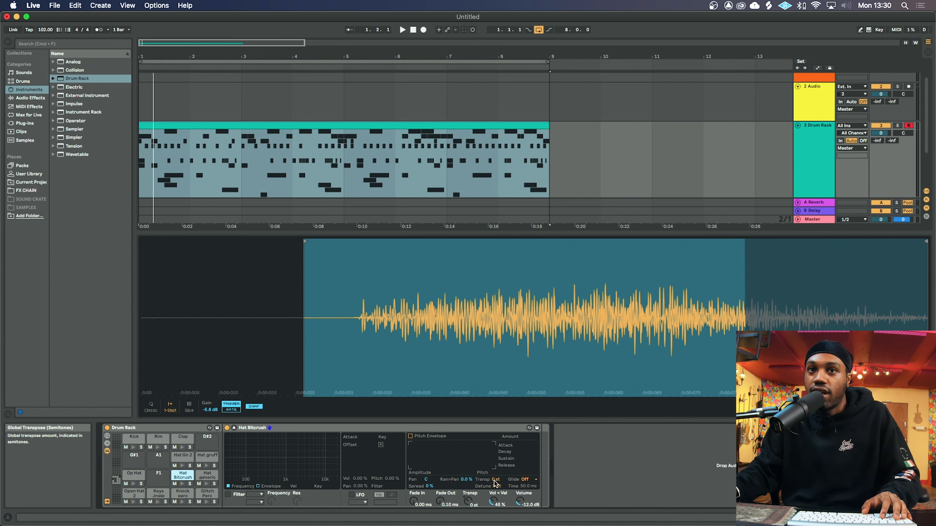
key(space)
drag(496, 481, 496, 489)
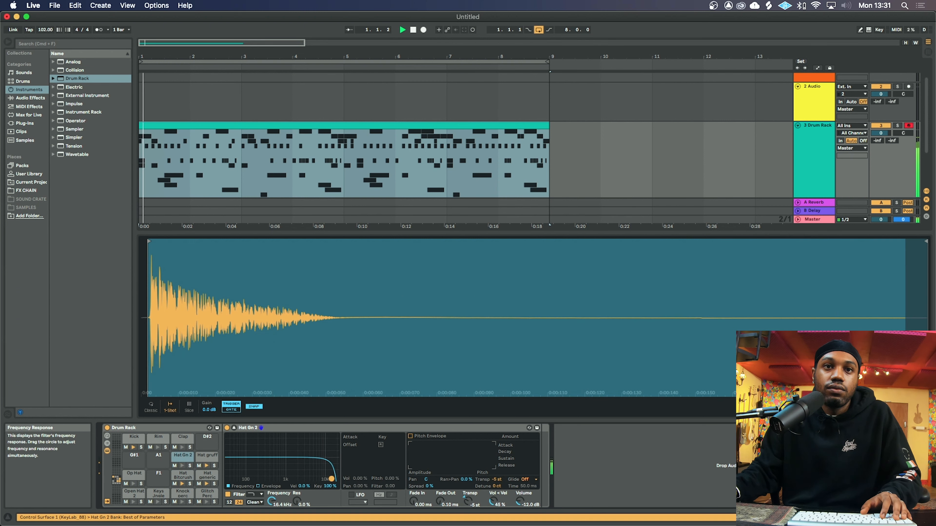
drag(327, 477, 313, 476)
key(space)
Step: Set the Hat Bitcrush low-pass filter to 6.55 kHz with 12% resonance and play the clip
click(183, 476)
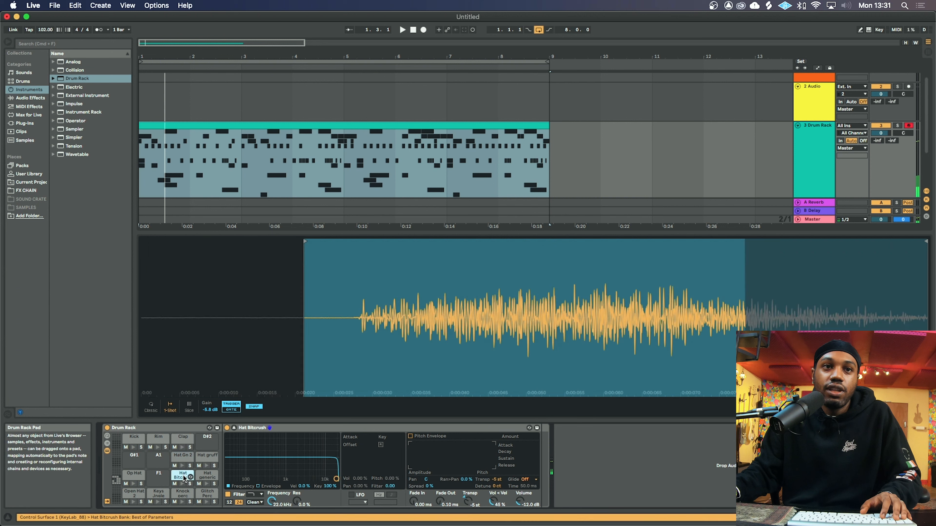
drag(336, 478, 328, 478)
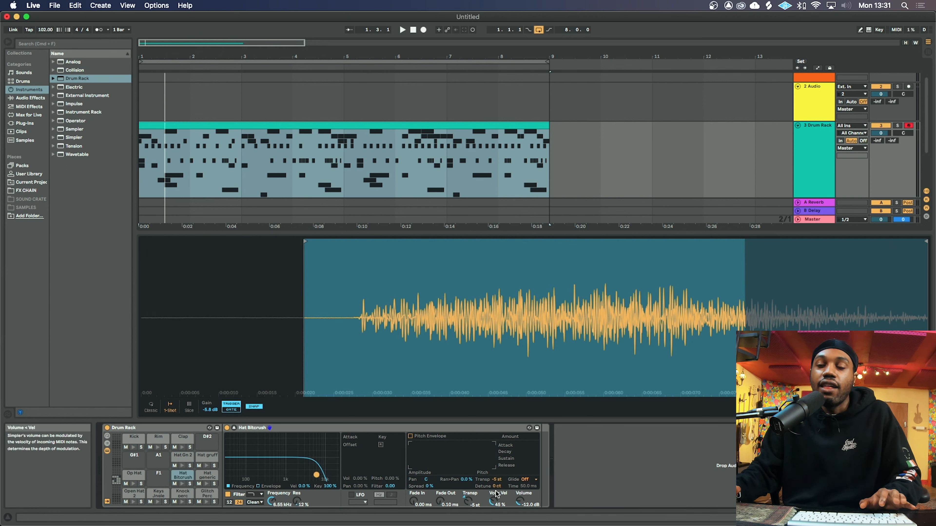
key(space)
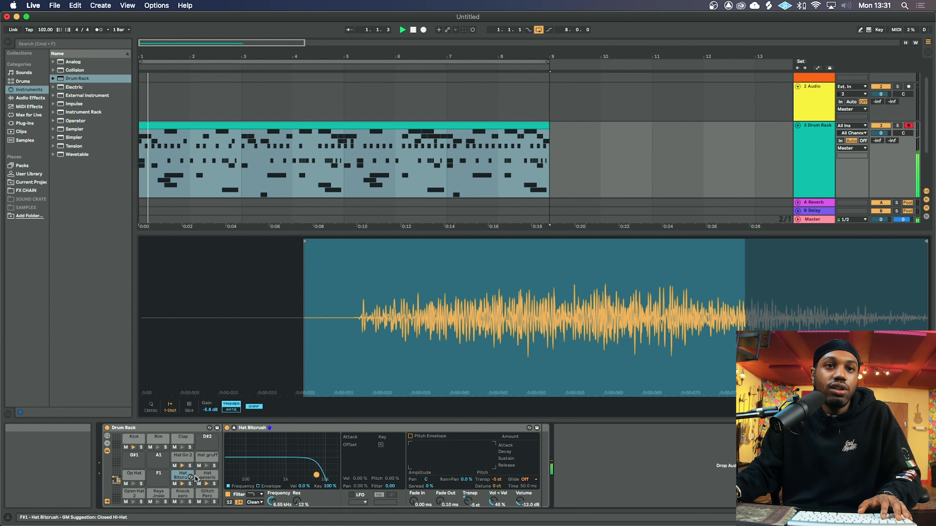
Step: Set the Hat generic low-pass filter to about 8.57 kHz with 12% resonance and select the Op Hat pad
click(204, 477)
drag(336, 477, 320, 475)
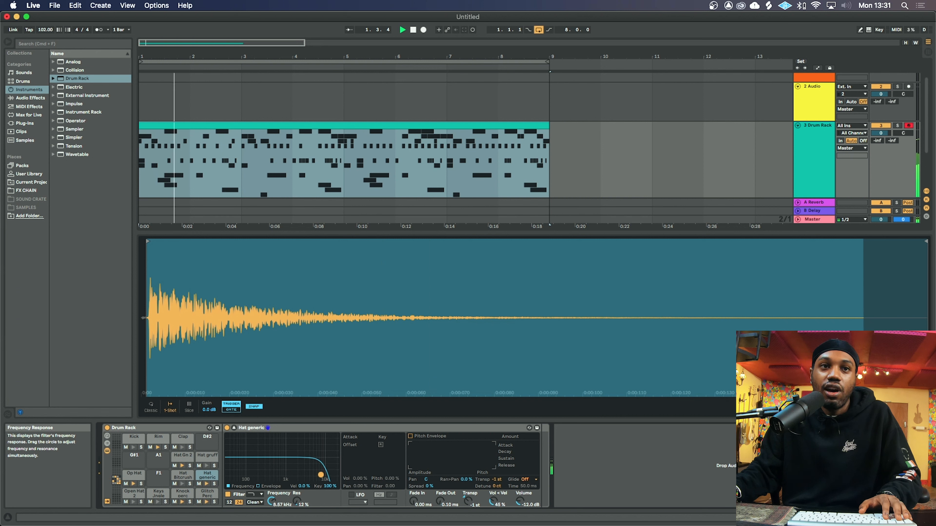
click(133, 474)
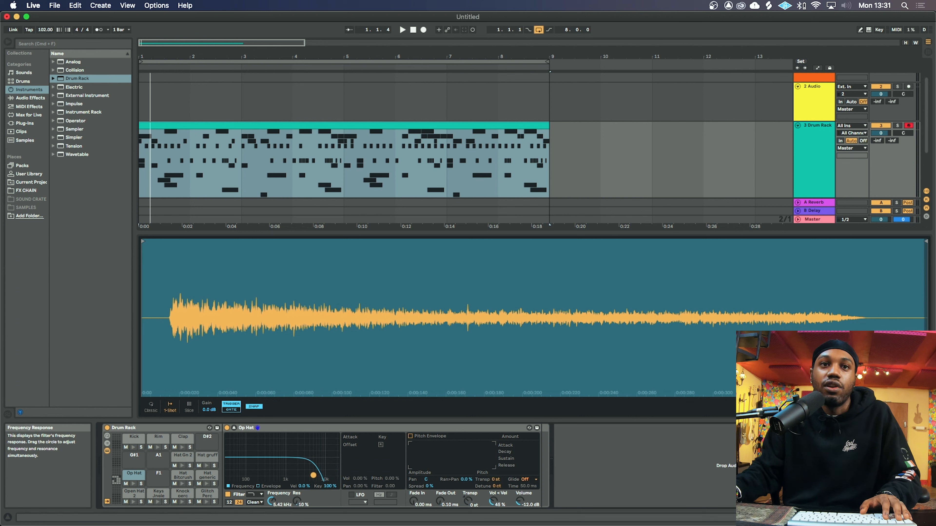
Step: Lower the Op Hat low-pass filter cutoff slightly while the beat plays and transpose the Rim to -2 st
key(space)
drag(312, 475, 308, 473)
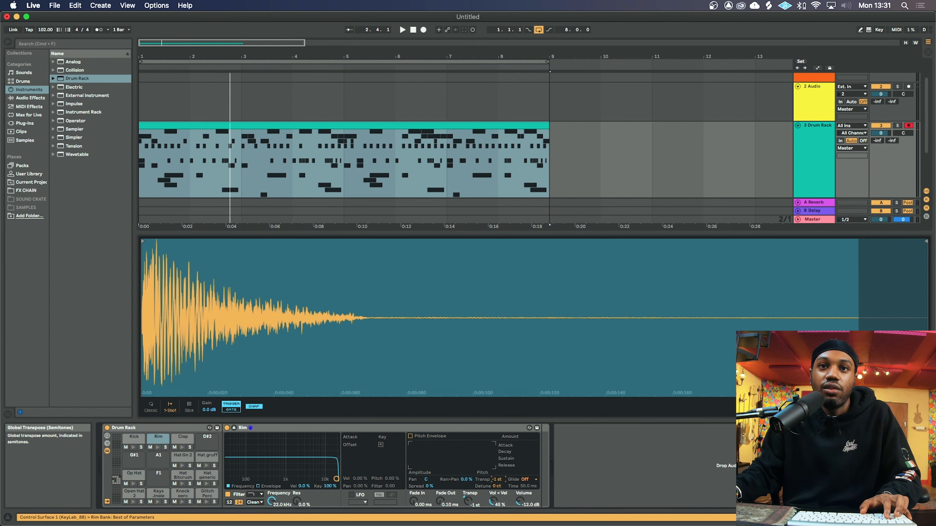
drag(497, 480, 498, 481)
Step: Play back the drum loop to check how the adjusted samples sit together
key(space)
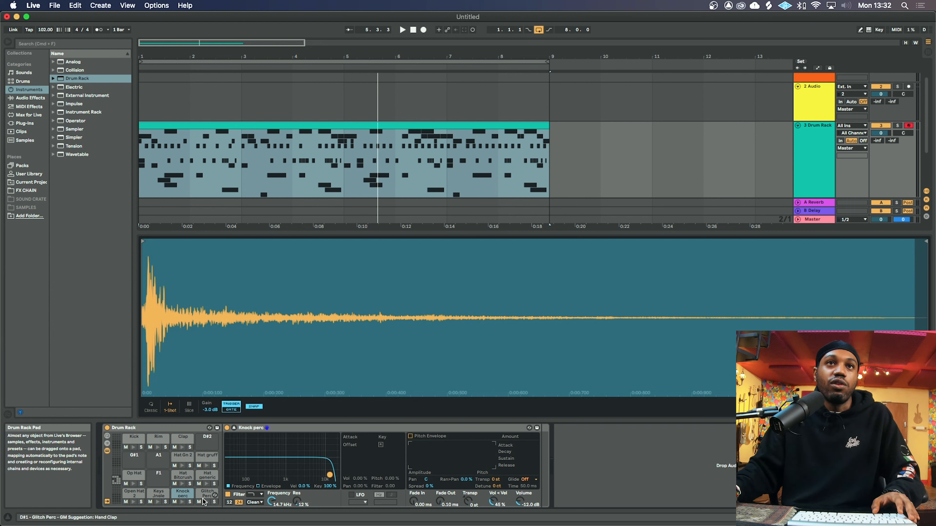
key(space)
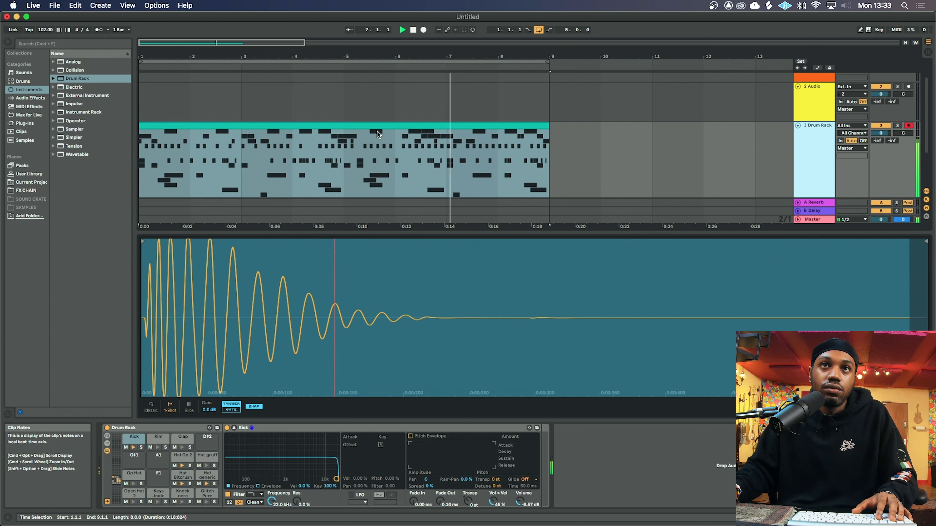
key(space)
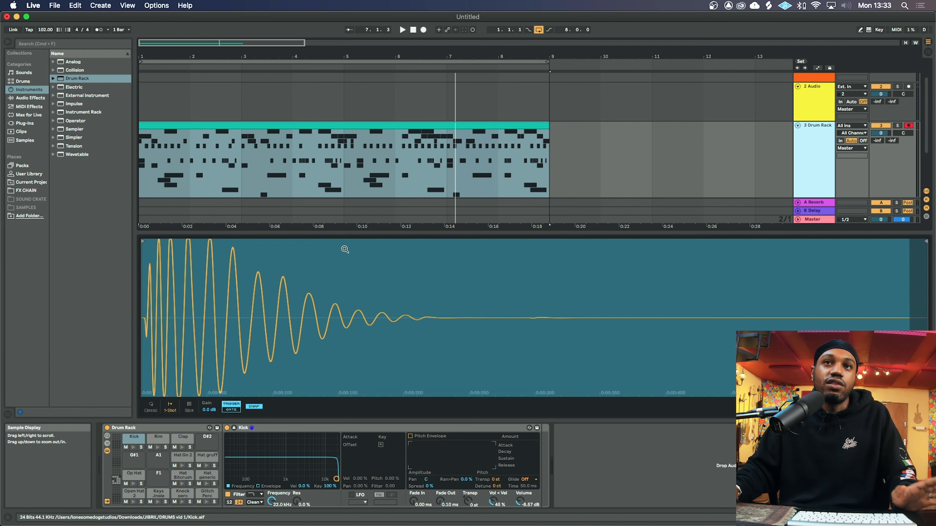
Step: Show the audio effects library, widen the browser and sort the effects alphabetically
click(29, 98)
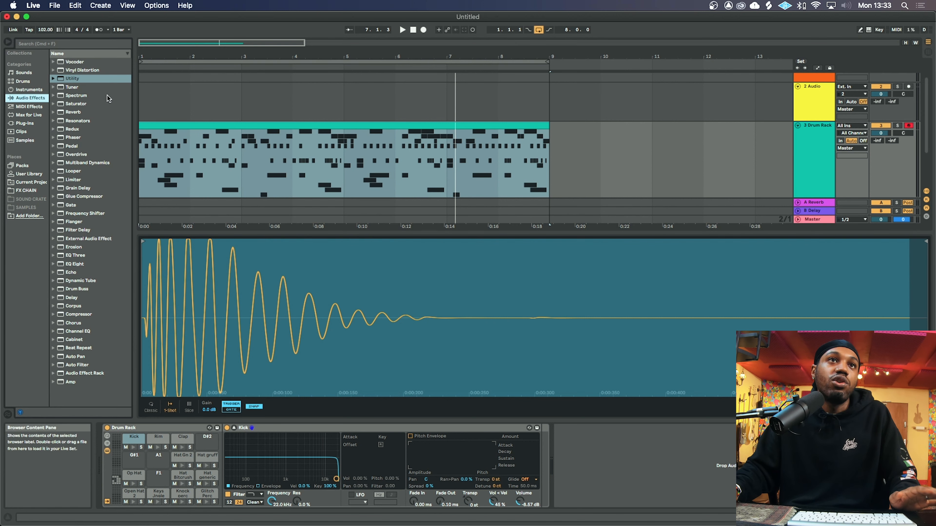
click(137, 124)
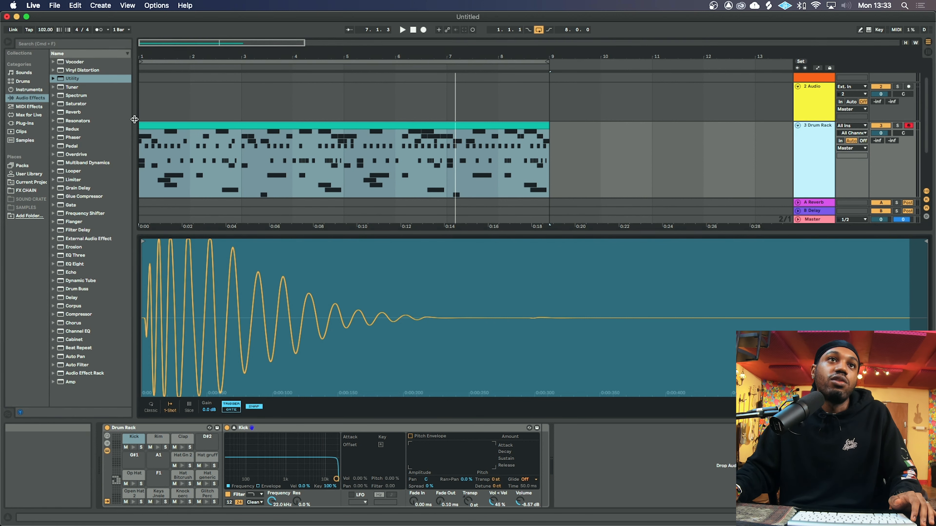
drag(135, 119, 163, 119)
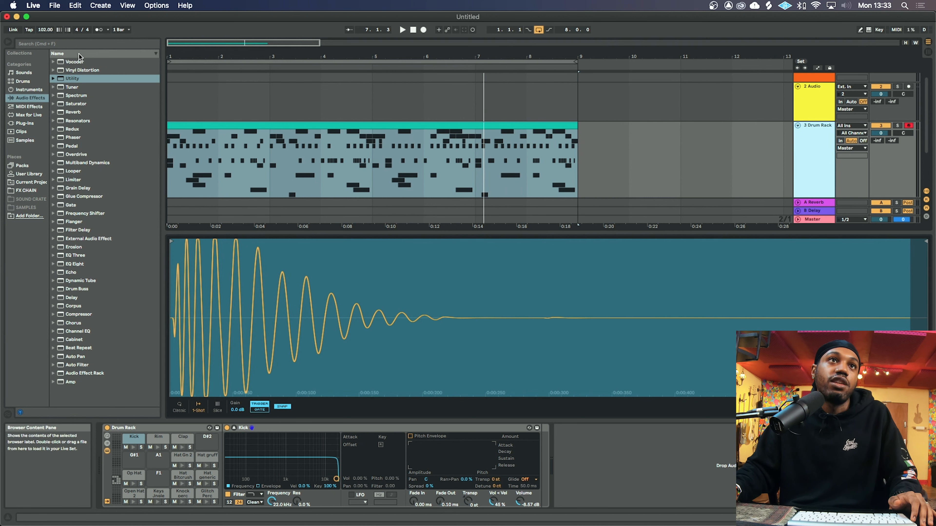
click(59, 53)
Step: Add an EQ Eight from the audio effects to the Kick pad of the Drum Rack
click(79, 70)
drag(79, 181, 159, 440)
drag(129, 268, 101, 187)
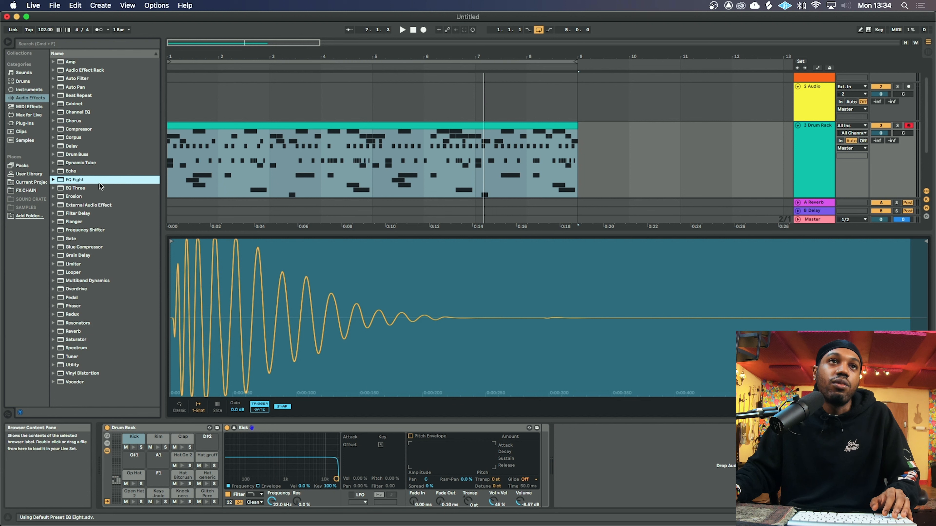
drag(141, 436, 141, 436)
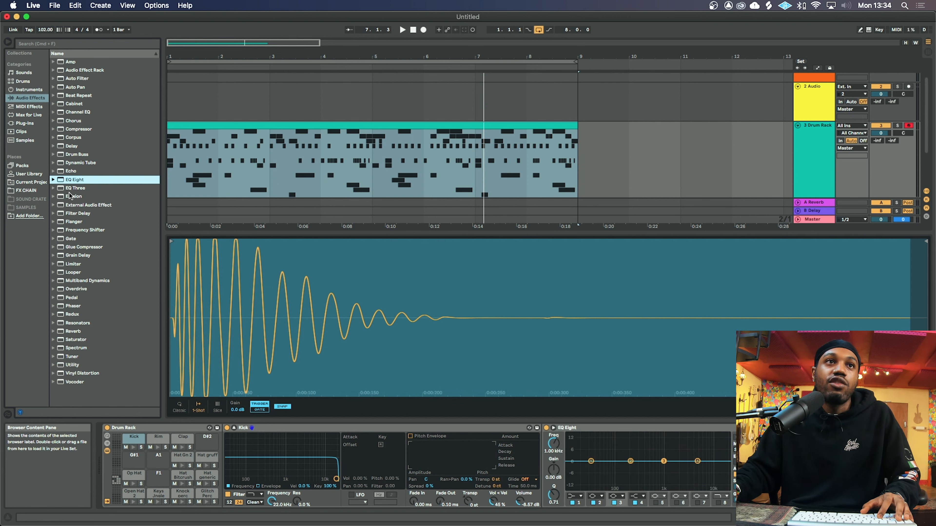
Step: Collapse the Kick's expanded sample display to the compact view and reselect the Kick pad with its EQ Eight
click(23, 98)
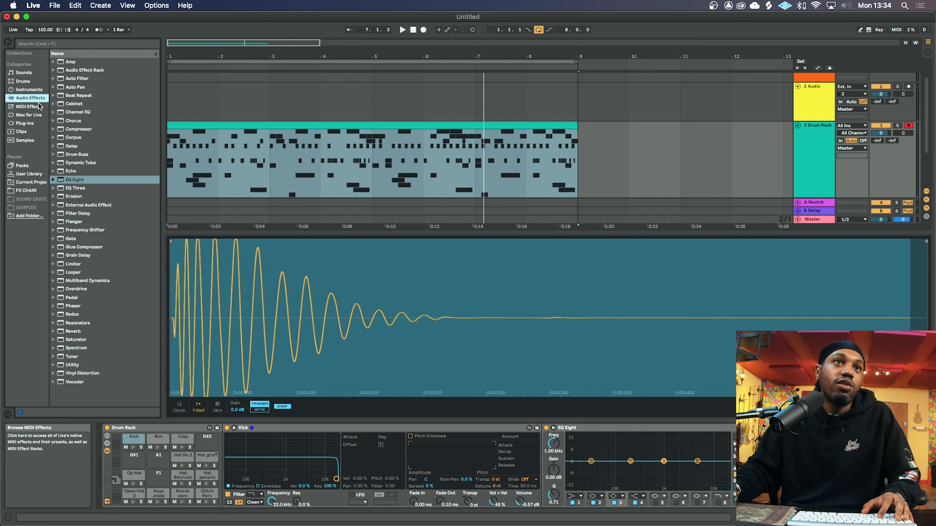
click(72, 181)
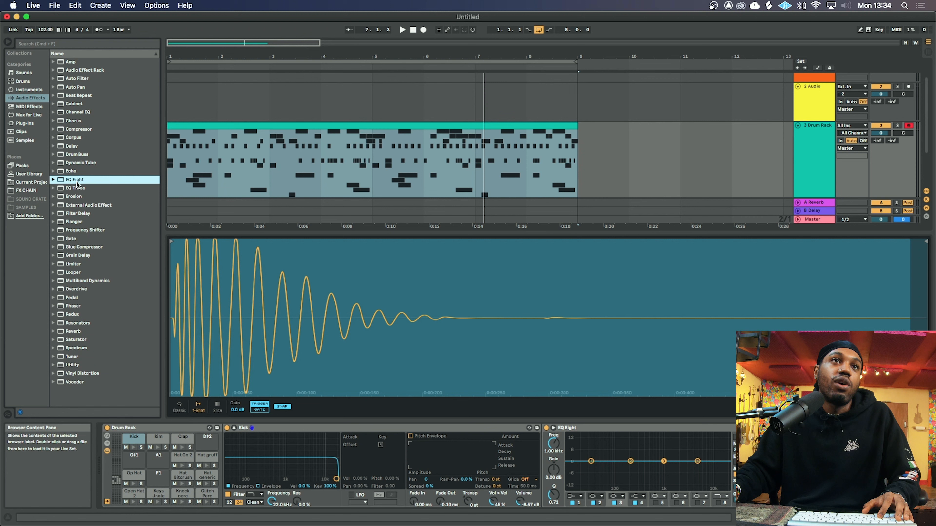
click(133, 441)
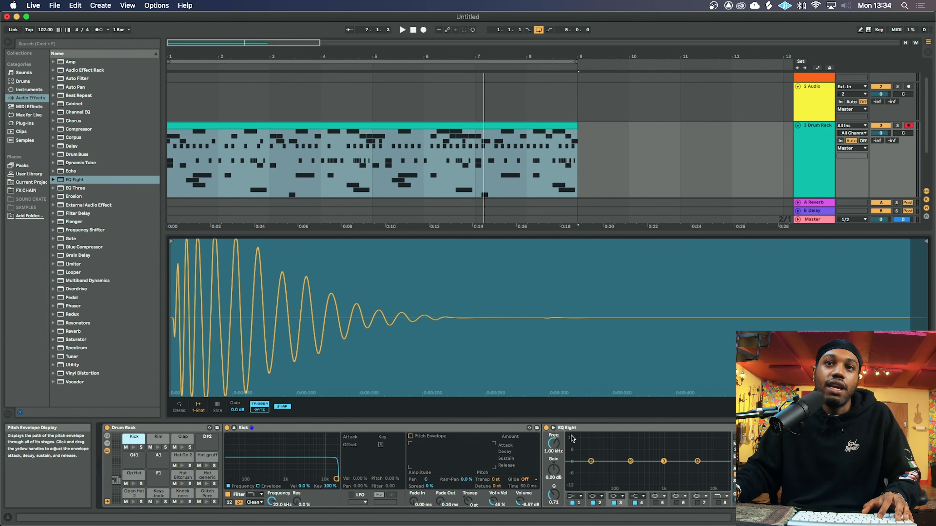
click(233, 427)
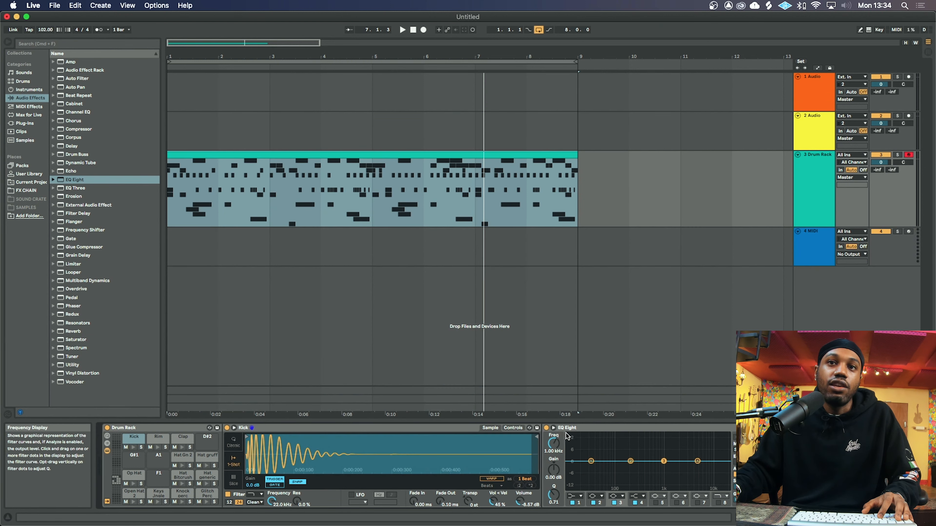
click(182, 440)
click(134, 437)
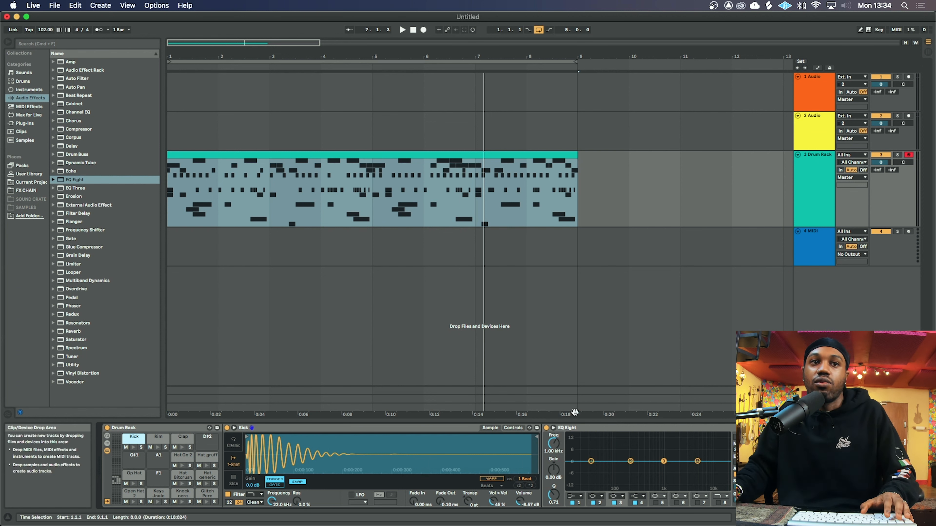
Step: Enable band 8 of the Kick's EQ Eight as a high cut at about 835 Hz while the beat plays
key(space)
drag(658, 463, 659, 465)
double_click(721, 462)
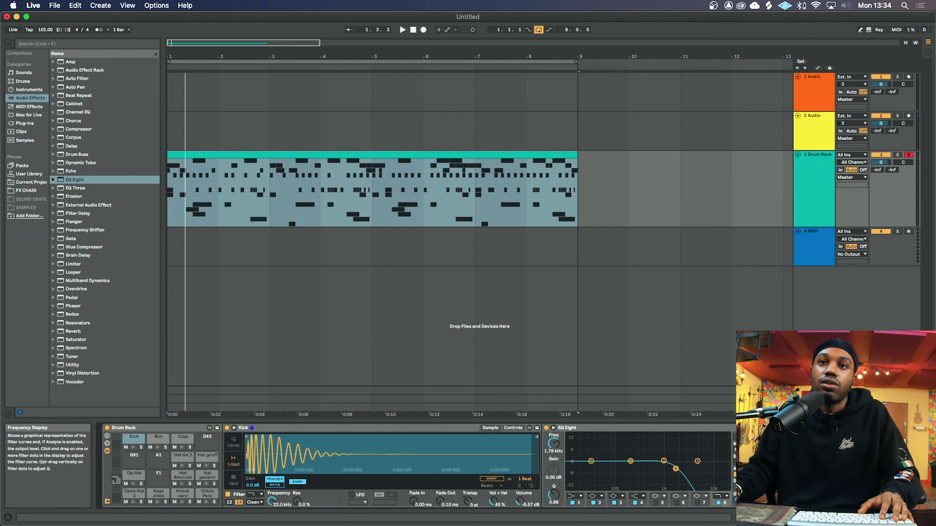
drag(654, 466, 654, 468)
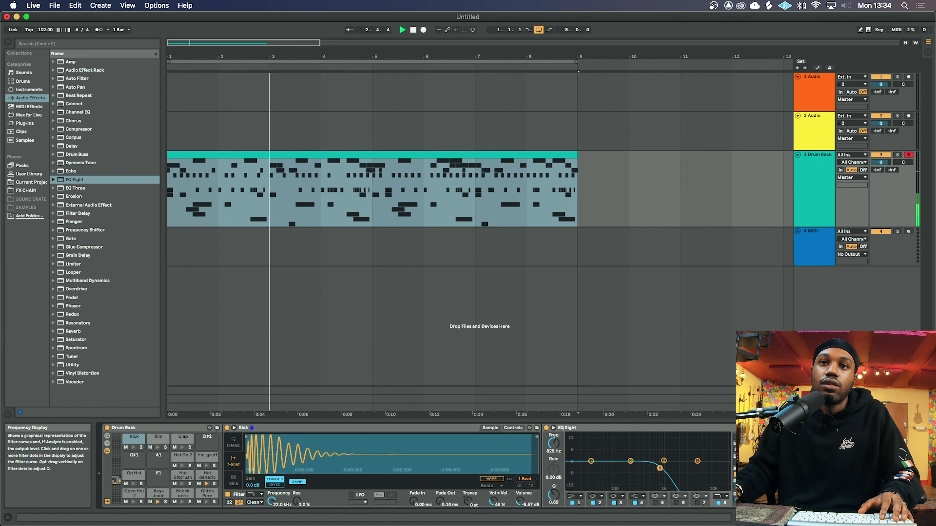
key(space)
Step: Shape the Rim's EQ Eight with a band 1 low cut, a 2.56 dB boost at 230 Hz and about 6 dB near 1.24 kHz
click(158, 438)
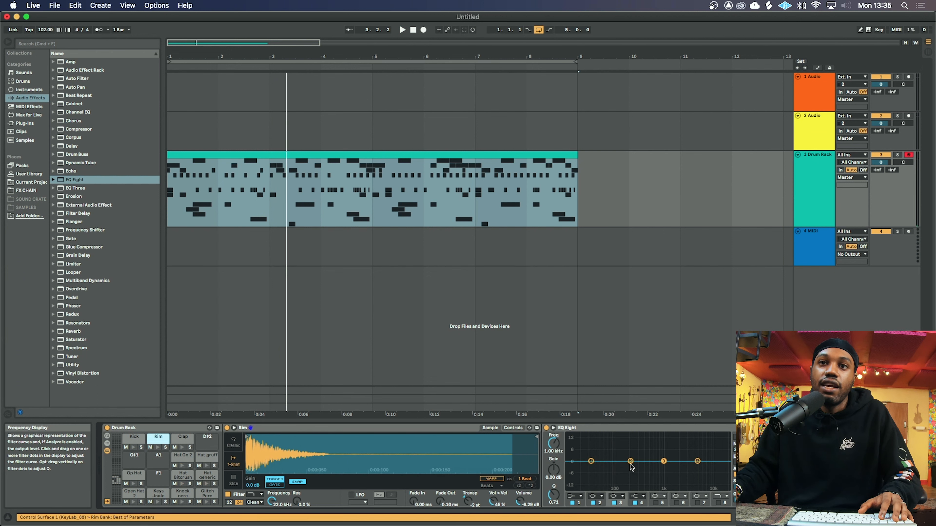
drag(630, 464, 633, 457)
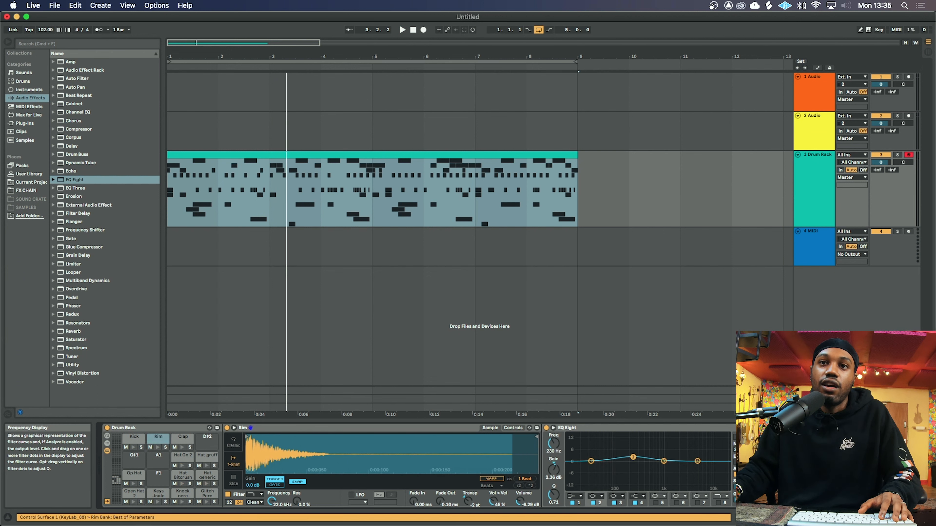
click(577, 503)
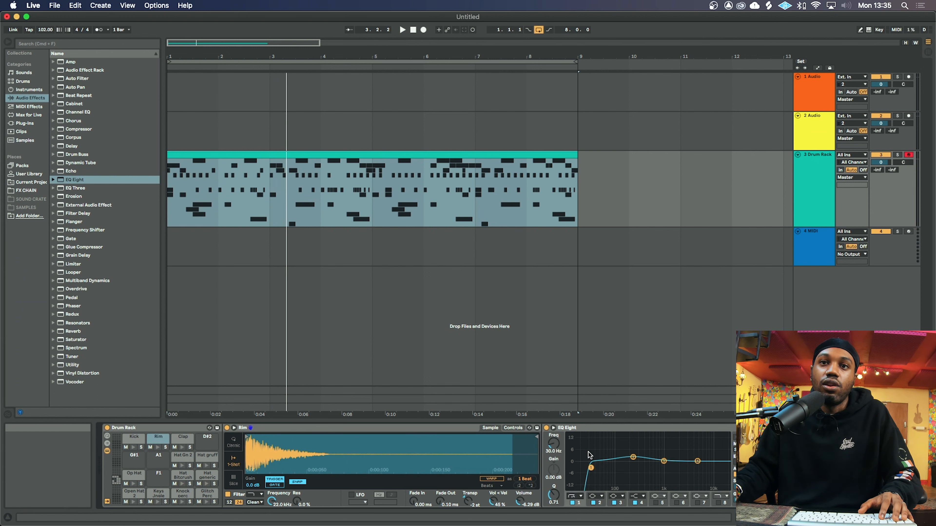
drag(591, 467, 670, 450)
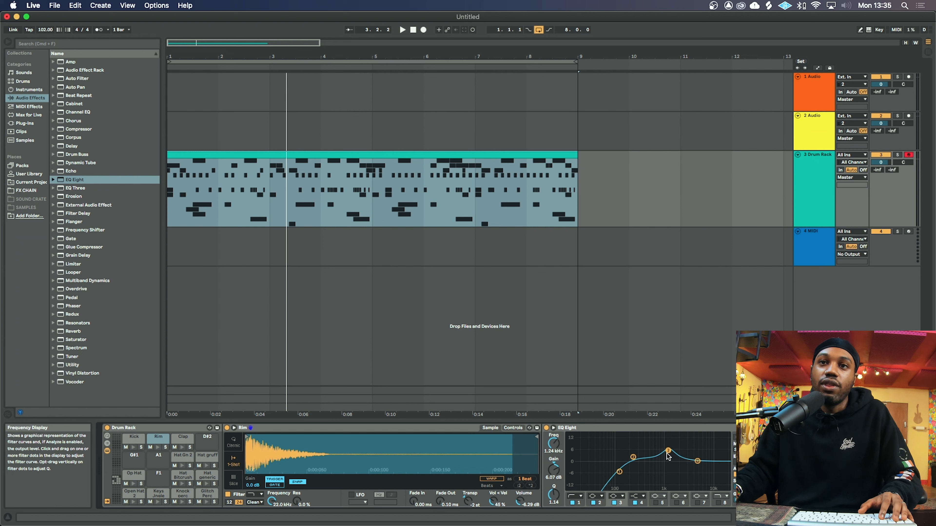
drag(664, 453, 697, 466)
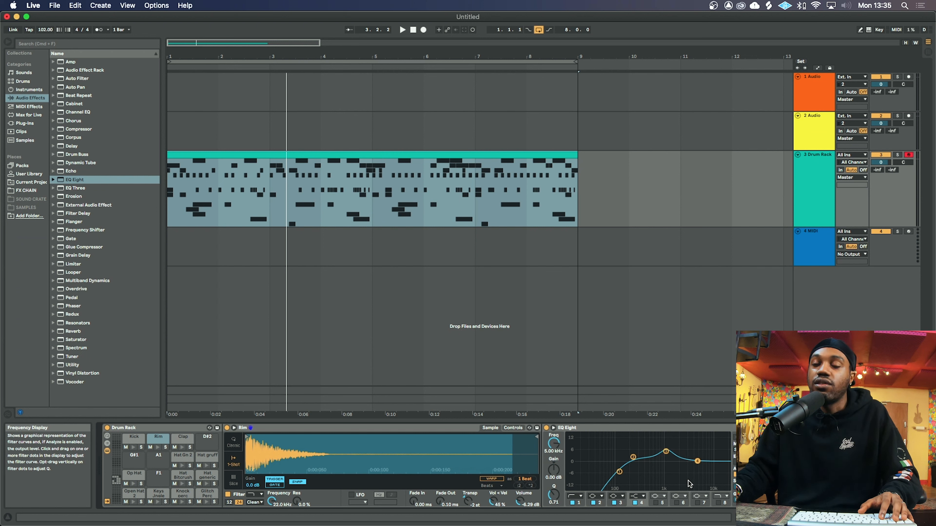
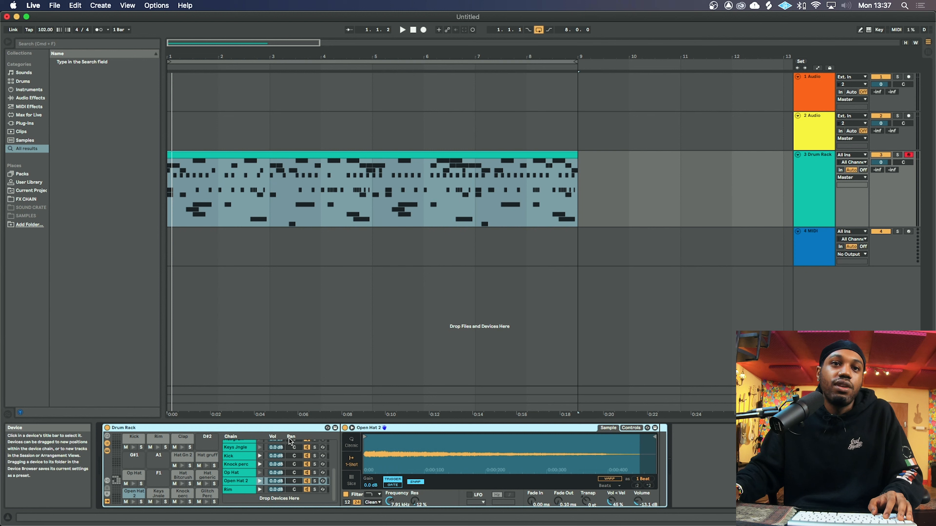
Step: Look through the Drum Rack's chain list and its volume and pan controls while playing the beat
mouse_move(331, 477)
mouse_down()
mouse_move(333, 451)
mouse_move(340, 478)
mouse_up()
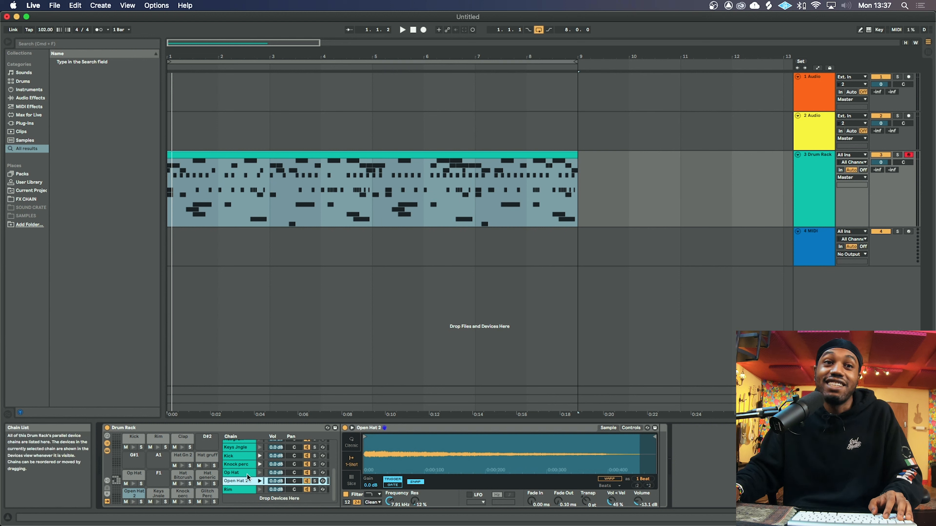
key(space)
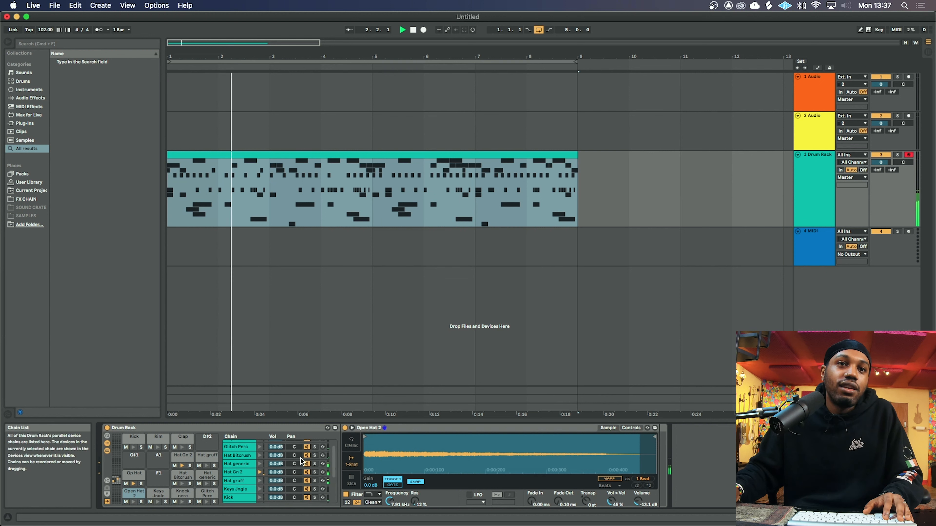
drag(336, 457, 340, 481)
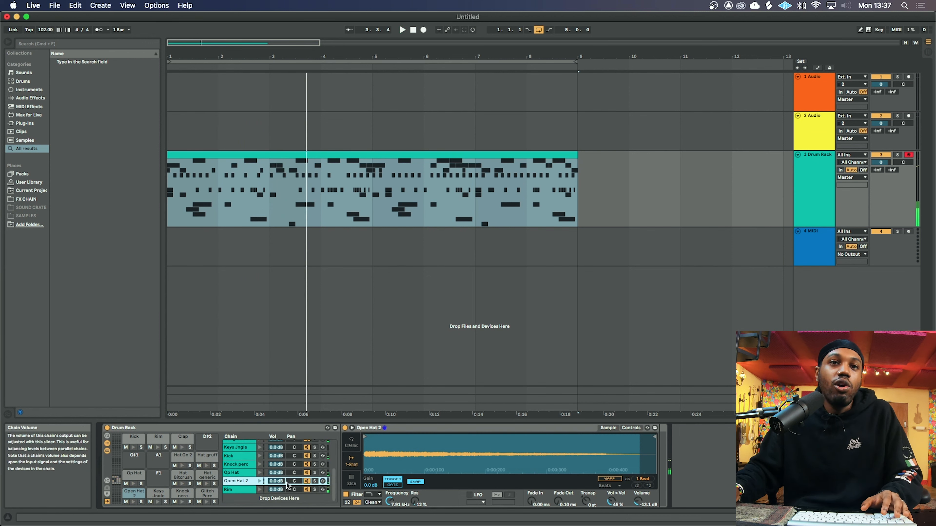
drag(333, 475, 332, 454)
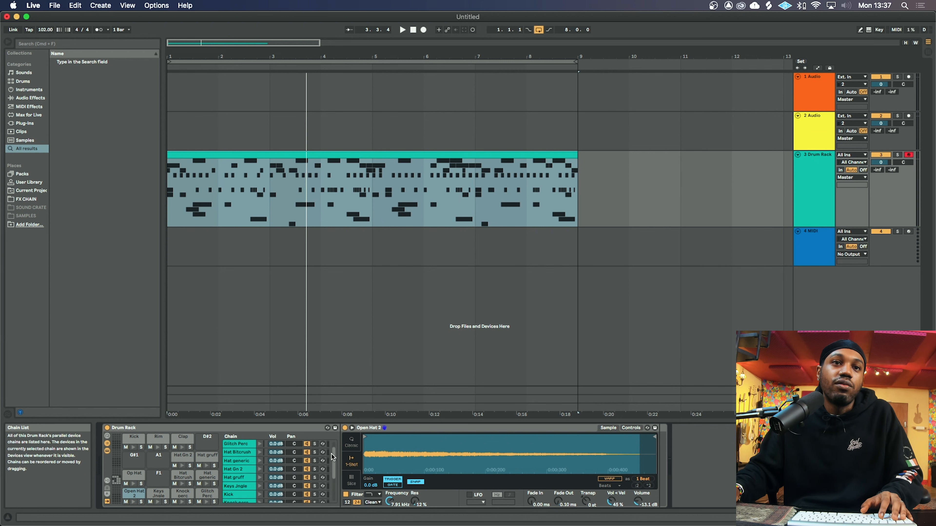
Step: Color the Hat Bitcrush, Hat generic, Hat Gn 2, Hat gruff, Op Hat and Open Hat 2 chains red
click(243, 461)
click(241, 488)
right_click(239, 463)
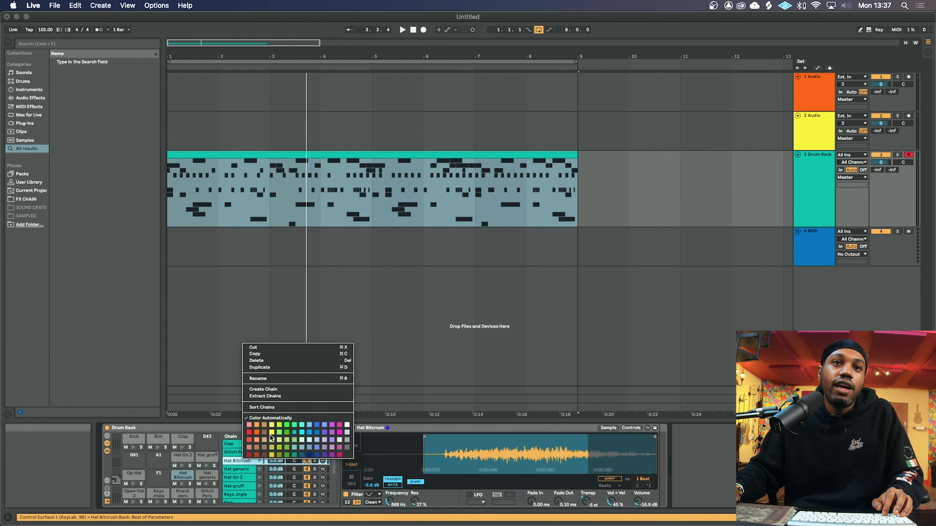
click(249, 432)
right_click(237, 478)
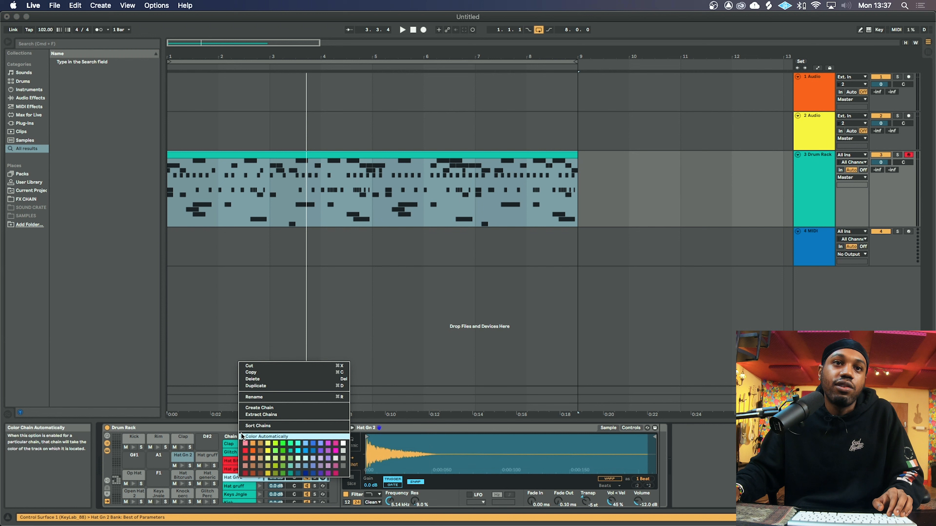
click(245, 451)
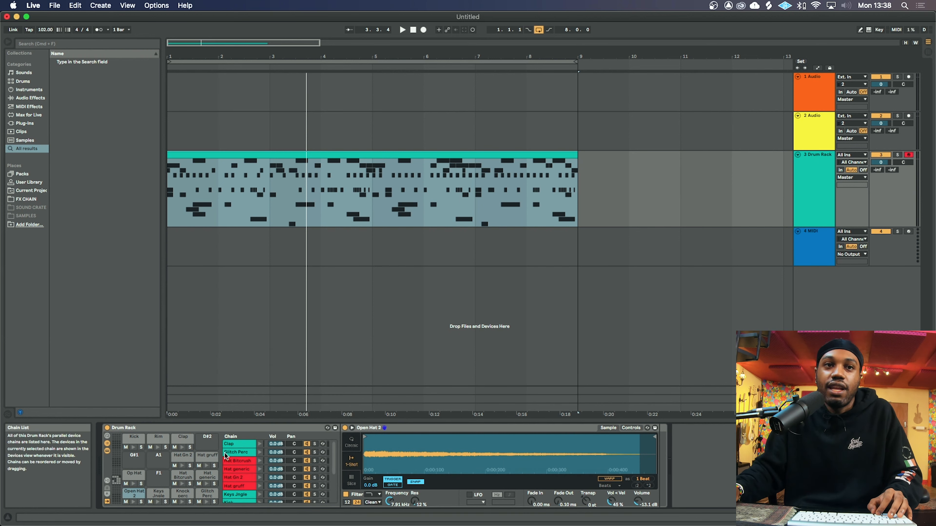
Step: Inspect the Hat Bitcrush, Hat Gn 2 and Keys Jngle chains in the Drum Rack and play the beat
click(237, 462)
click(236, 478)
drag(335, 448, 347, 508)
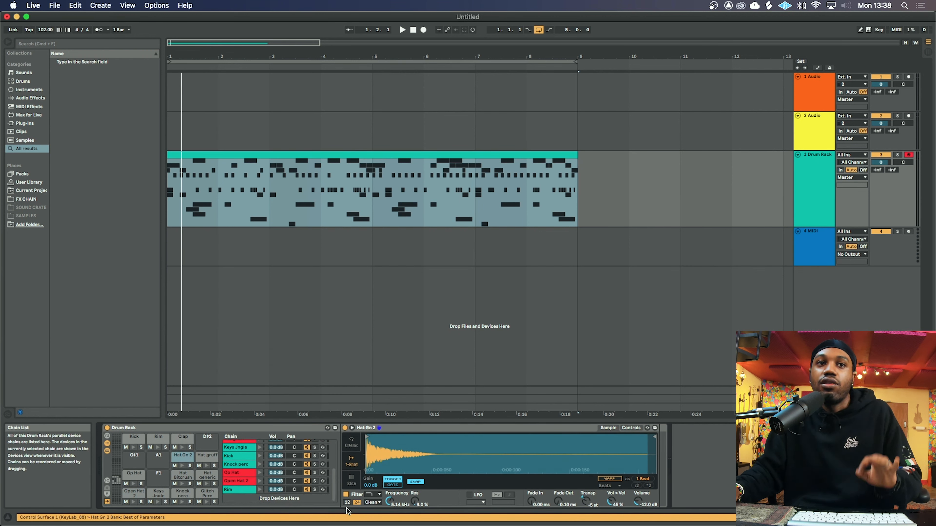
click(228, 449)
key(space)
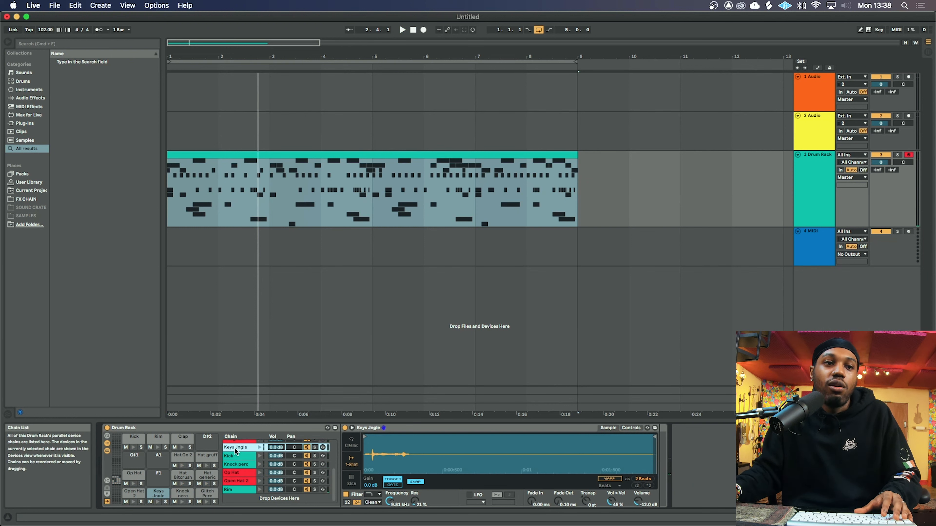
Step: Show the Drum Rack's send controls and return chain list, and add a return chain
click(107, 489)
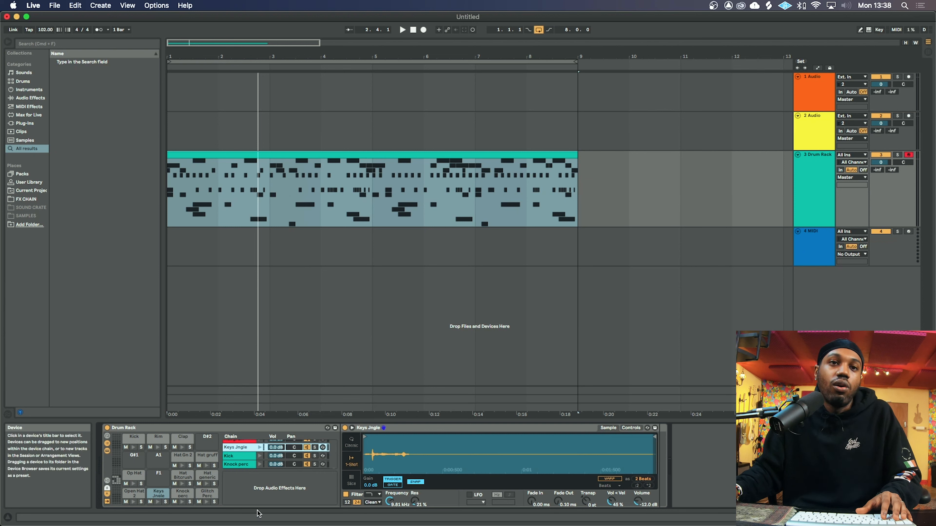
click(107, 495)
click(106, 496)
click(107, 495)
click(107, 496)
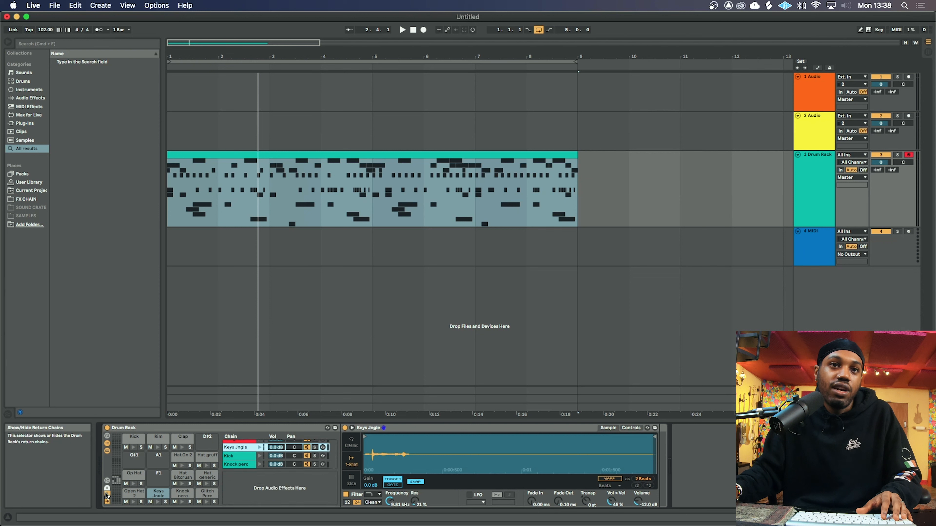
click(107, 496)
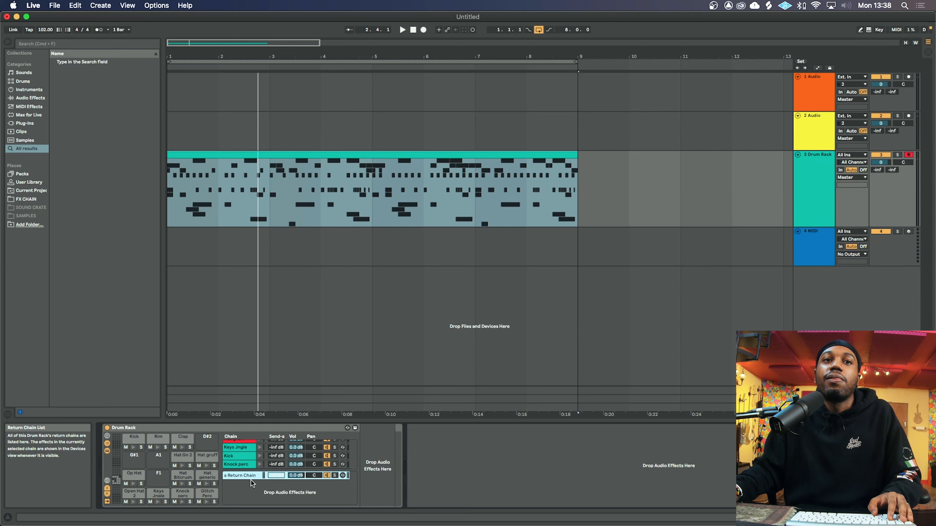
Step: Rename the Drum Rack's return chain as REVERB
click(263, 482)
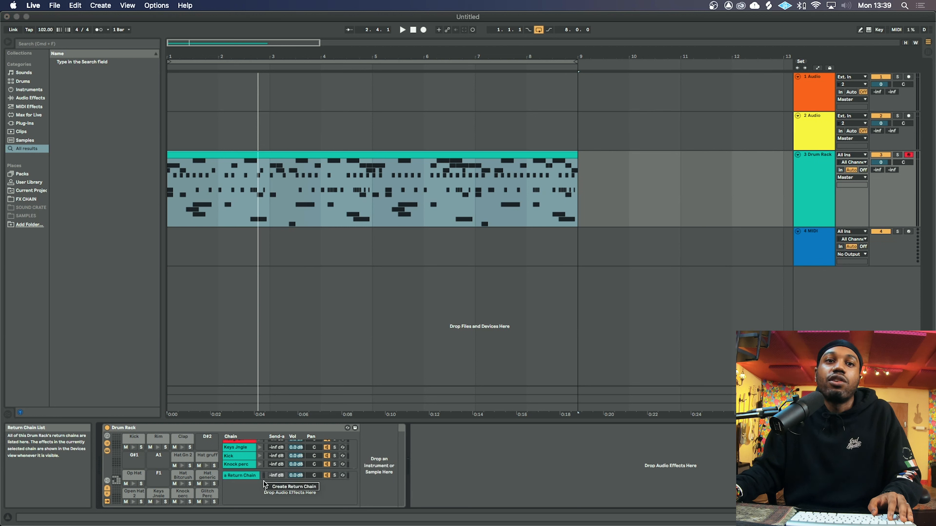
click(244, 475)
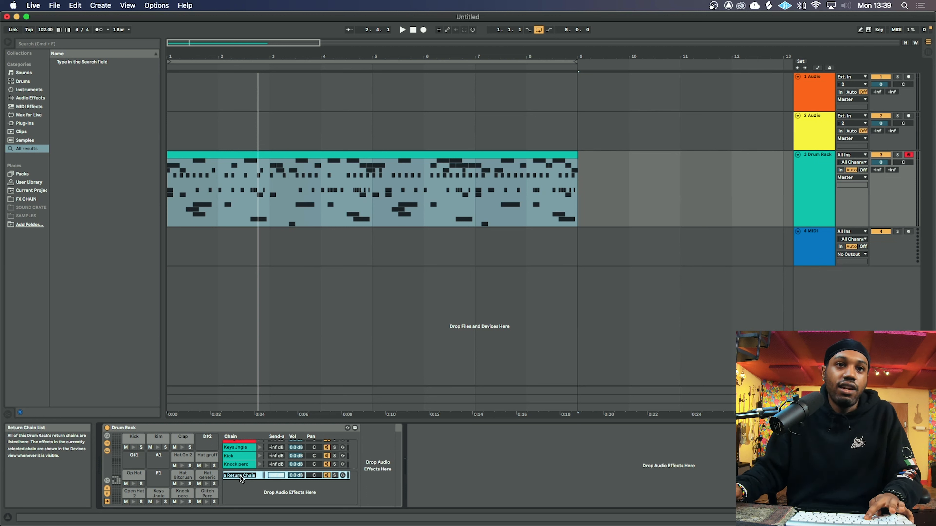
key(super+r)
text(REVERB)
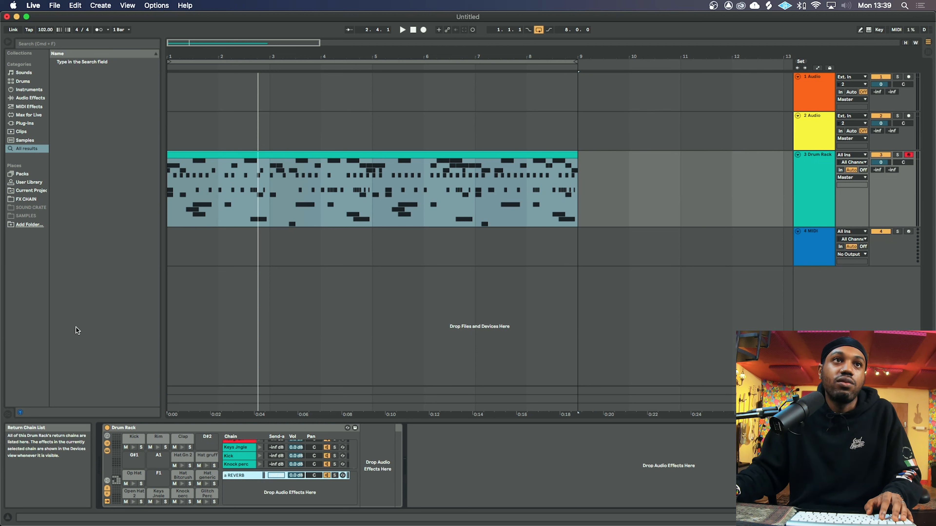
Step: Load the Reverb audio effect onto the REVERB return chain and set its quality to High
click(34, 122)
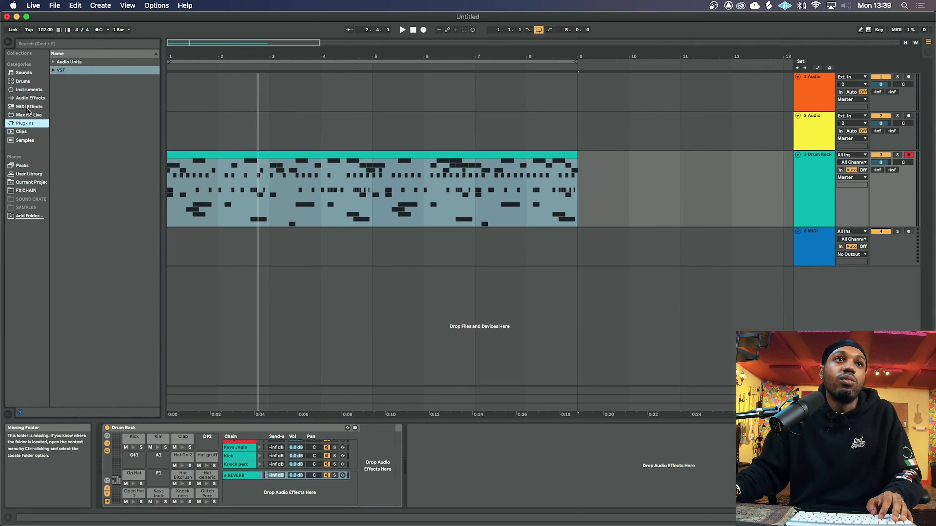
click(33, 99)
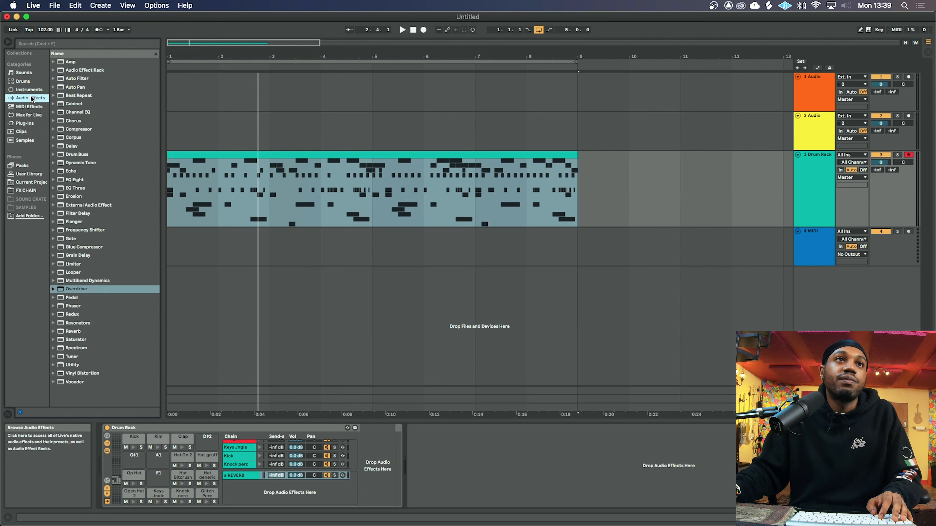
double_click(73, 332)
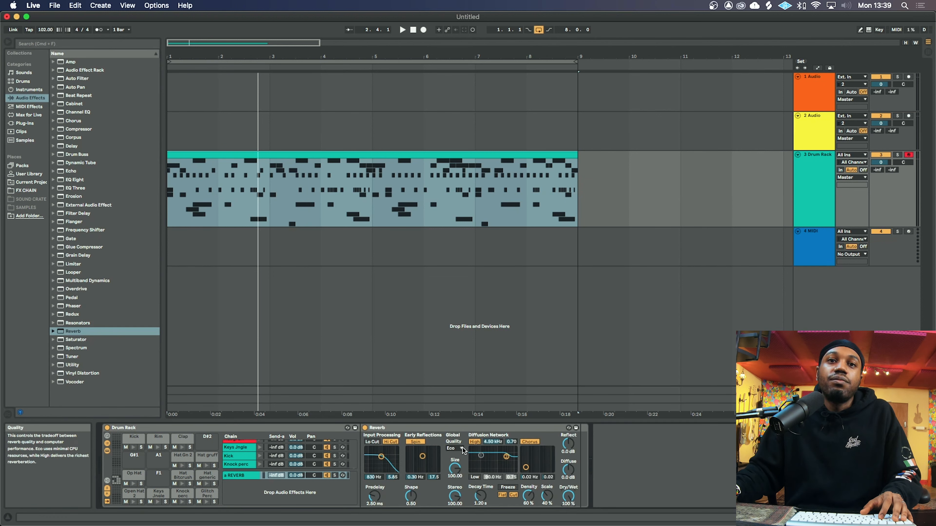
click(454, 448)
click(453, 469)
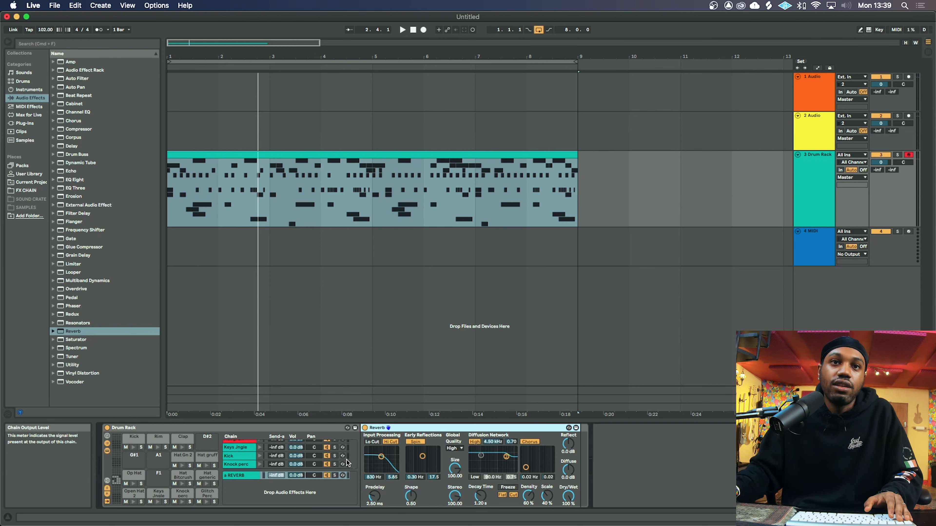
Step: Set the Rim chain's send to the REVERB return to -14.7 dB, previewing the rim and playing the beat
scroll(244, 451, up, 5)
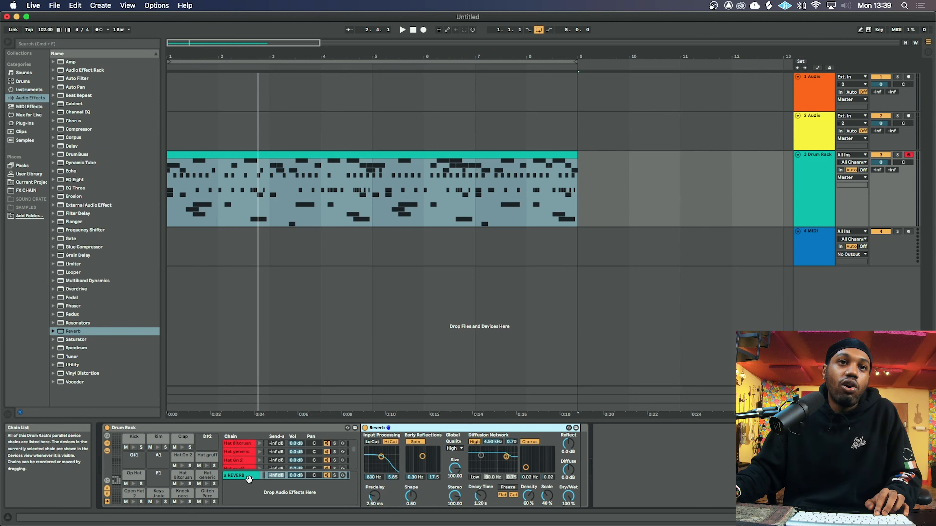
scroll(251, 465, down, 3)
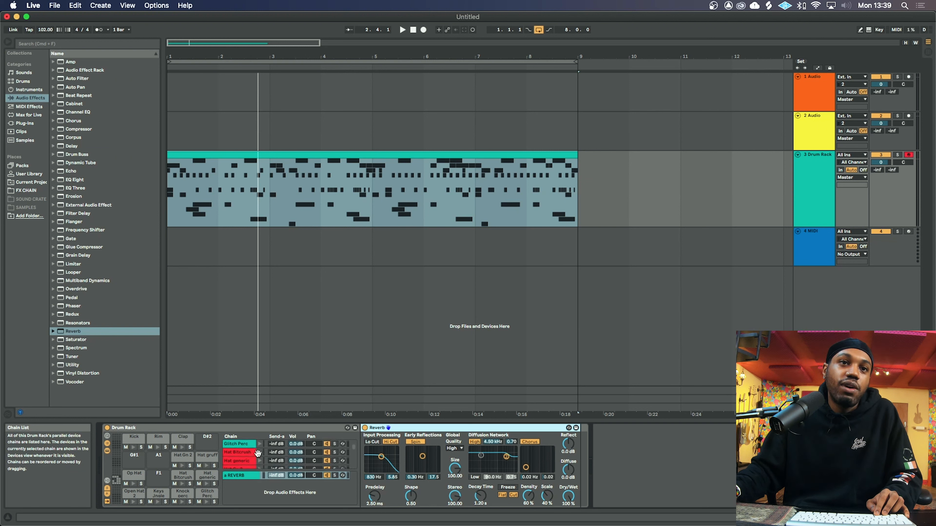
click(158, 447)
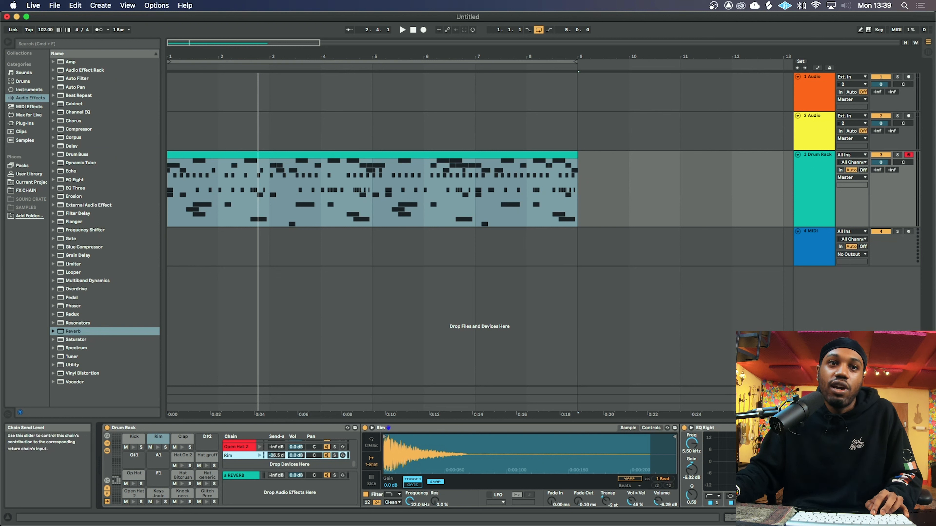
drag(277, 455, 276, 446)
click(260, 456)
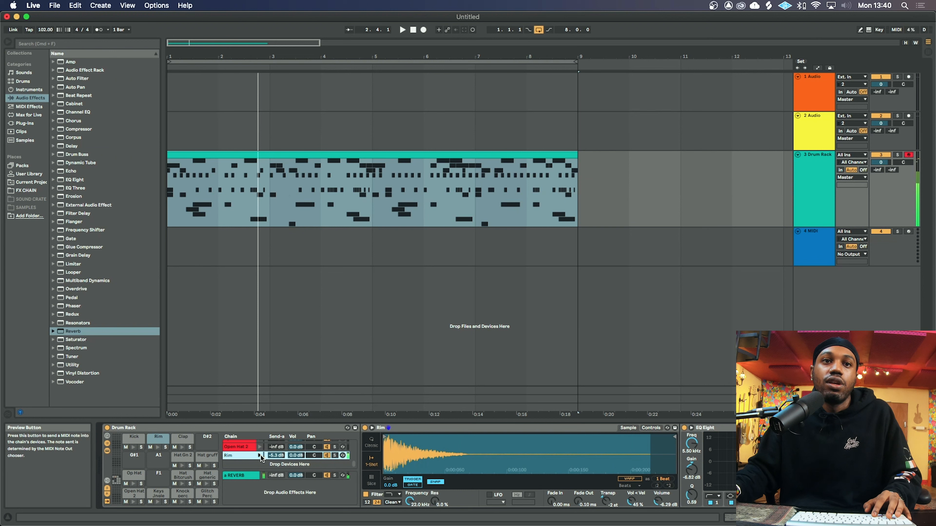
drag(276, 456, 276, 463)
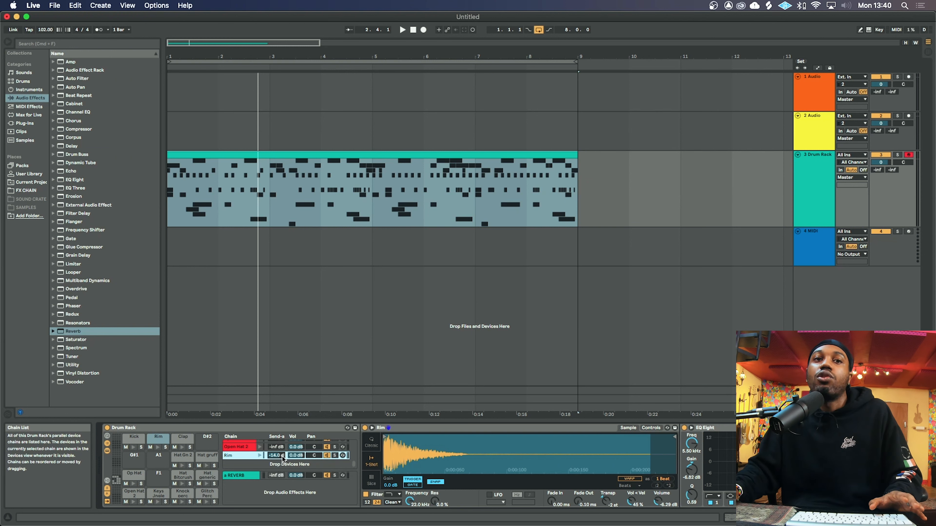
key(space)
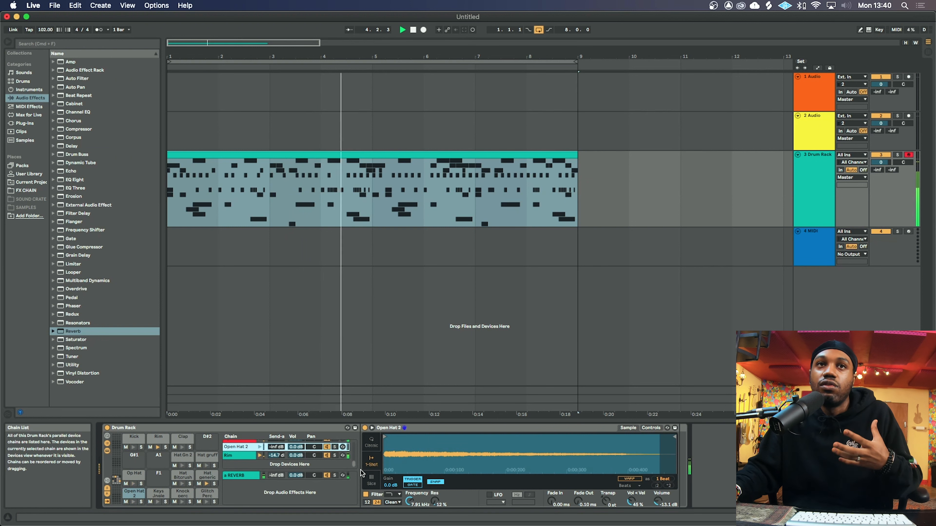
click(240, 457)
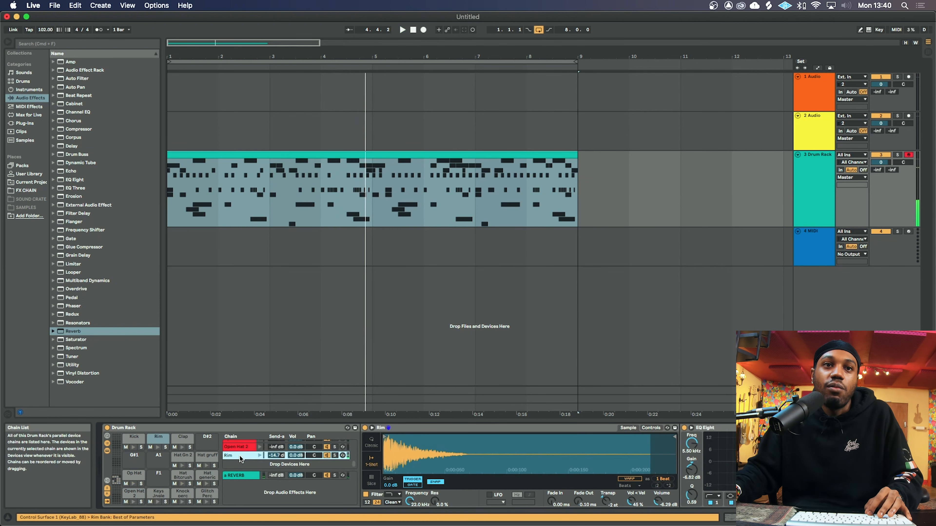
Step: Create a second return chain in the Drum Rack and name it FX VERB
click(180, 442)
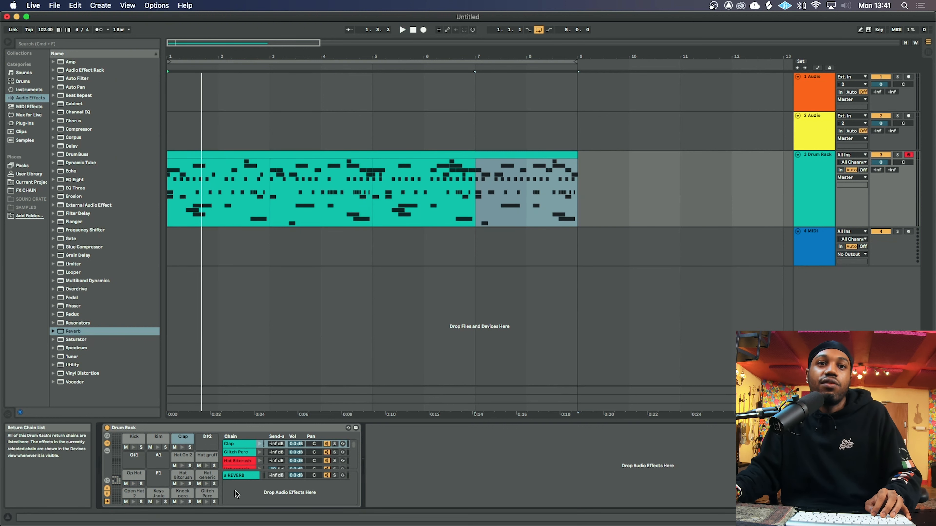
right_click(237, 495)
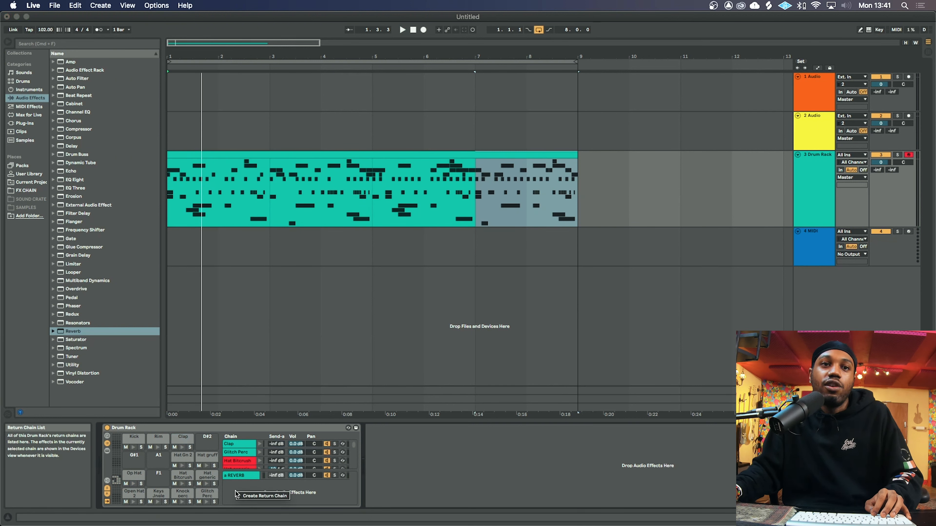
click(249, 497)
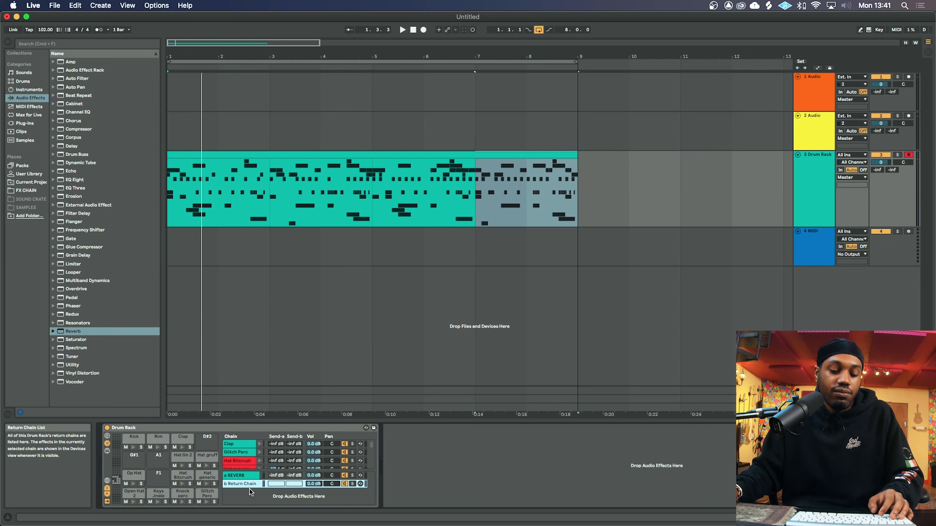
key(super+r)
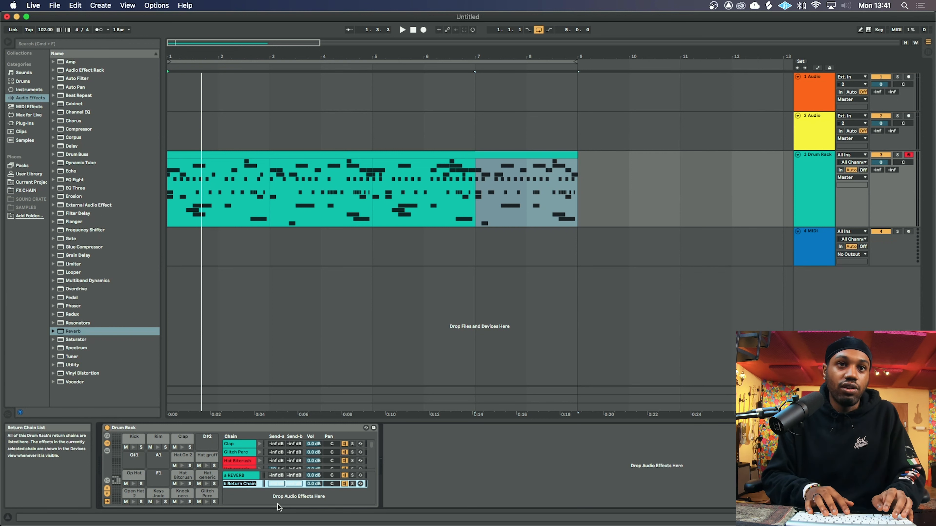
text(FX)
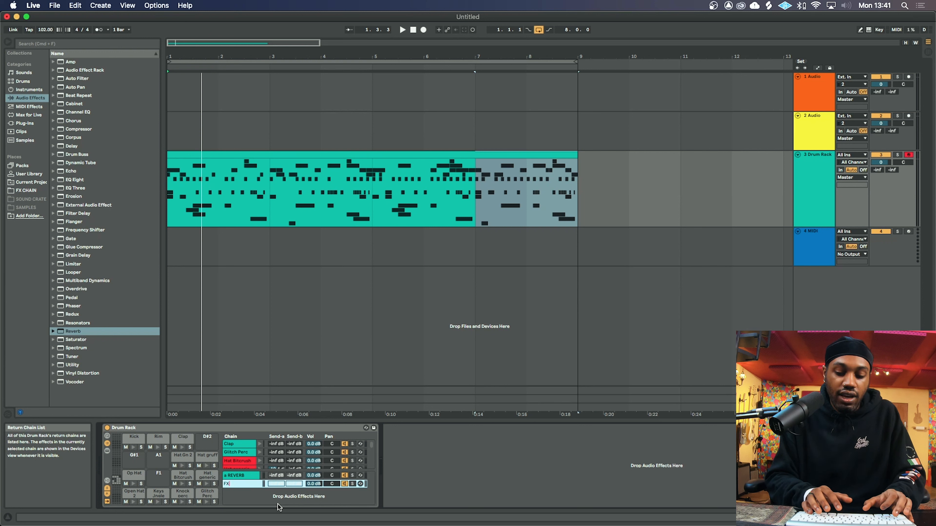
text( VERB)
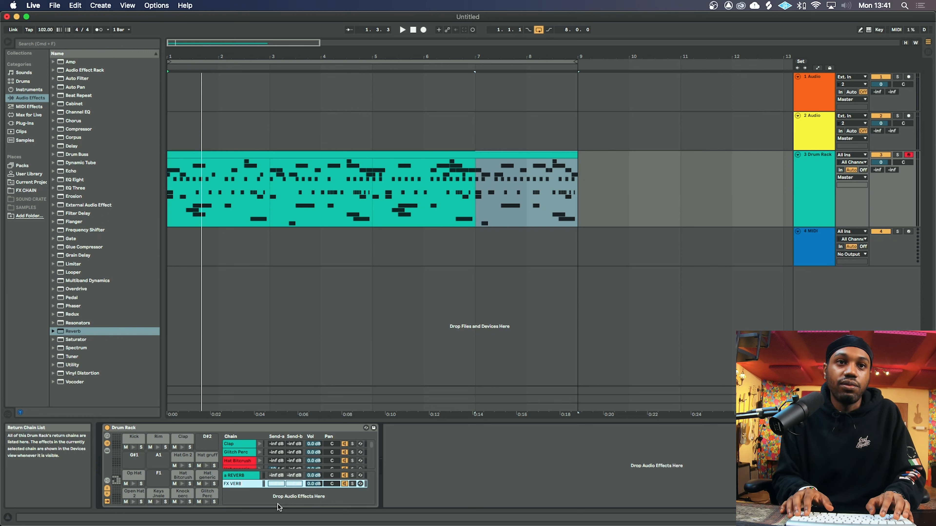
click(236, 475)
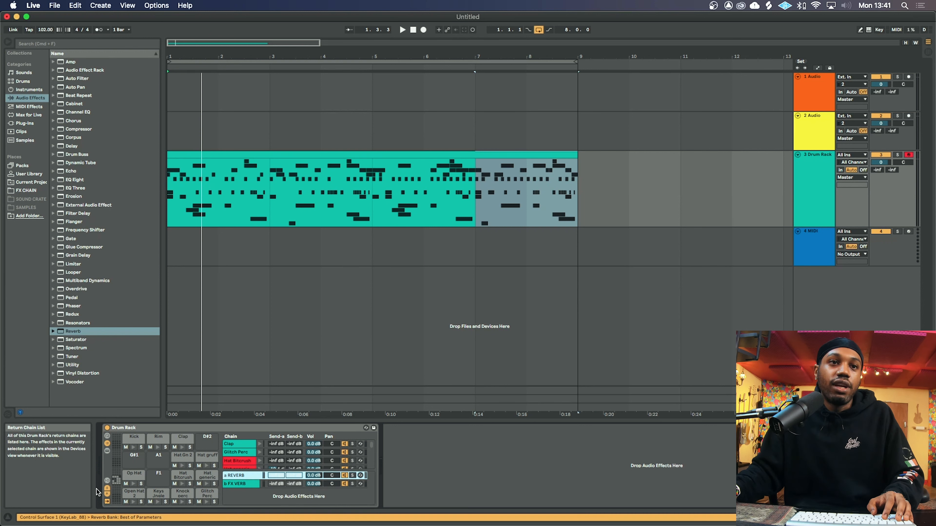
Step: Show the Drum Rack's input and output routing and route all chains from Clap to Rim to the FX VERB return chain
click(107, 481)
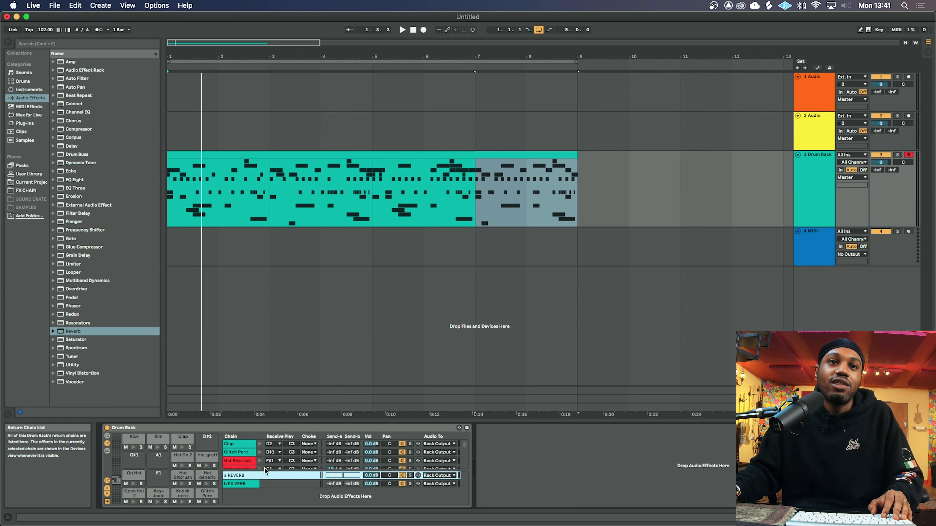
click(242, 445)
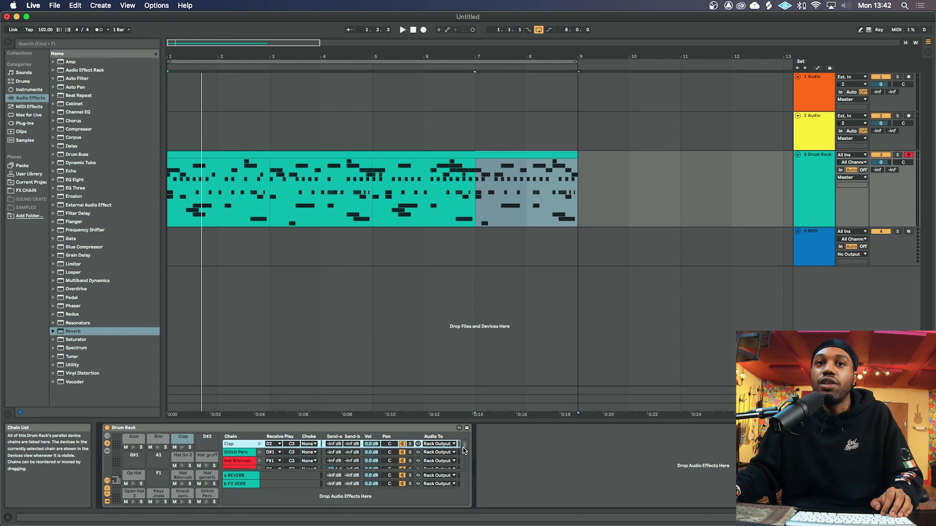
scroll(444, 460, down, 5)
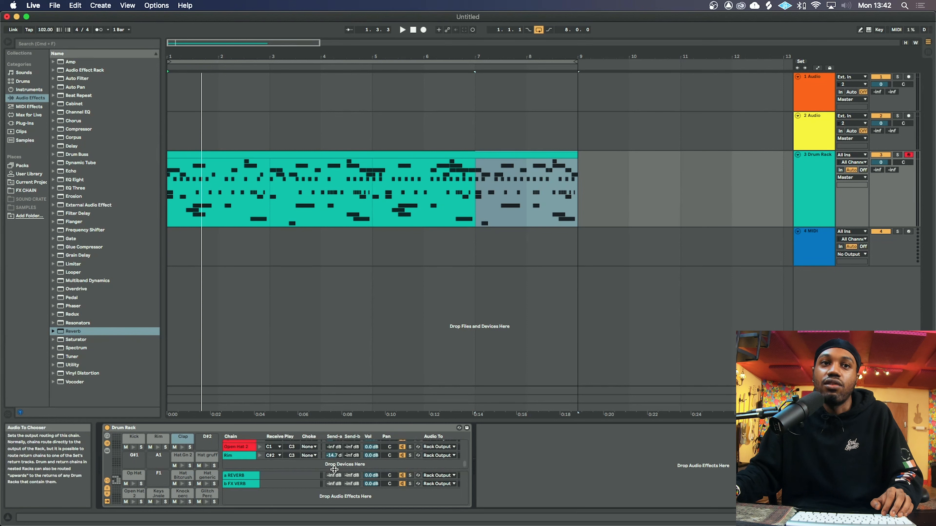
shift+click(234, 457)
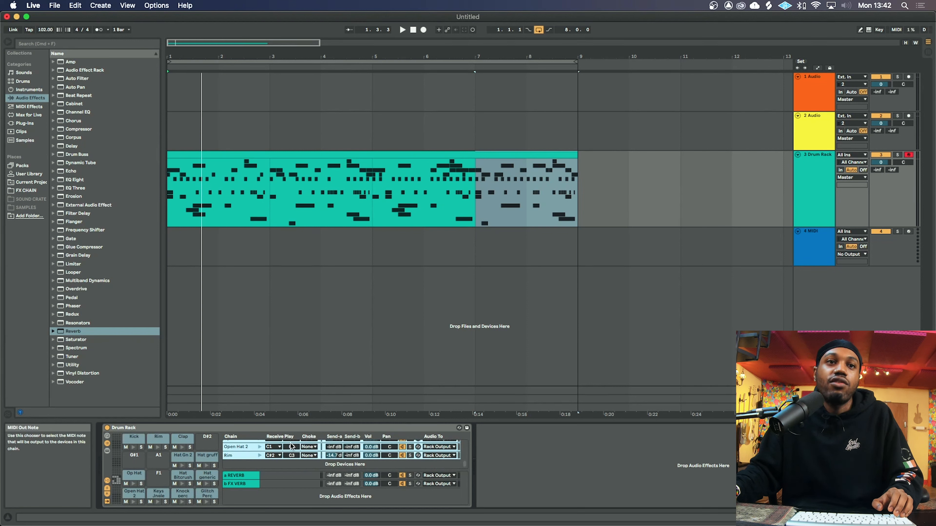
drag(465, 468, 466, 449)
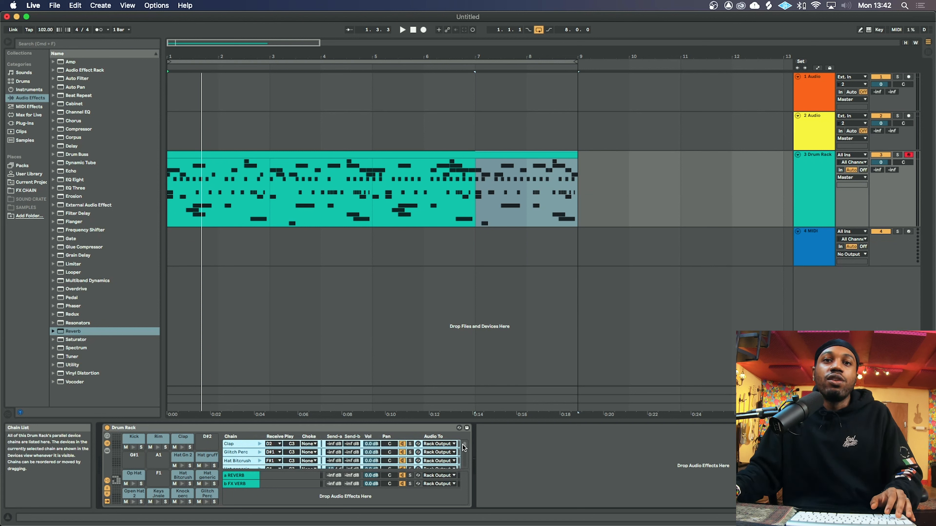
click(448, 444)
click(449, 448)
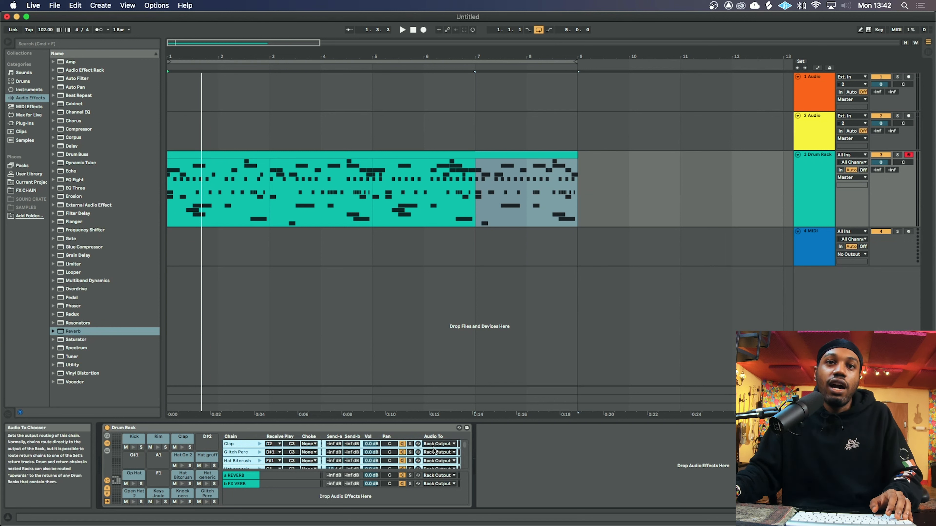
drag(467, 449, 467, 457)
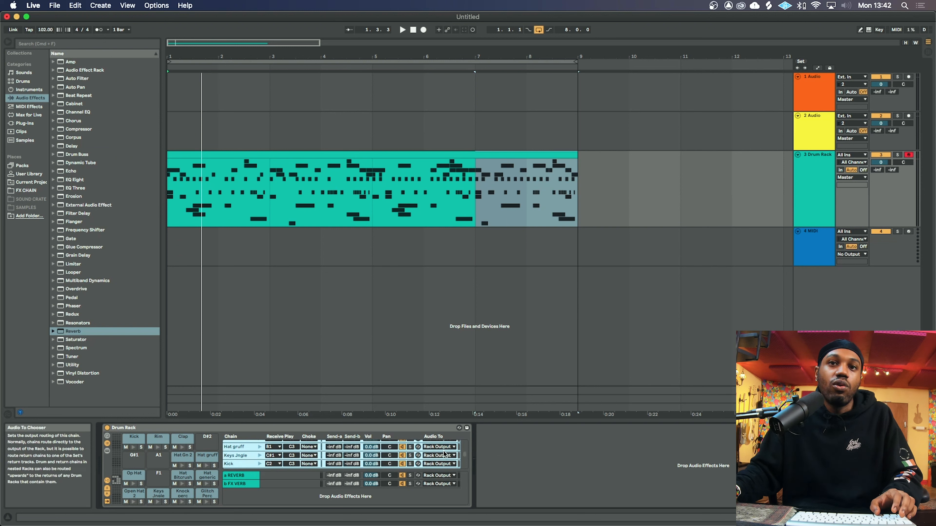
drag(467, 457, 468, 467)
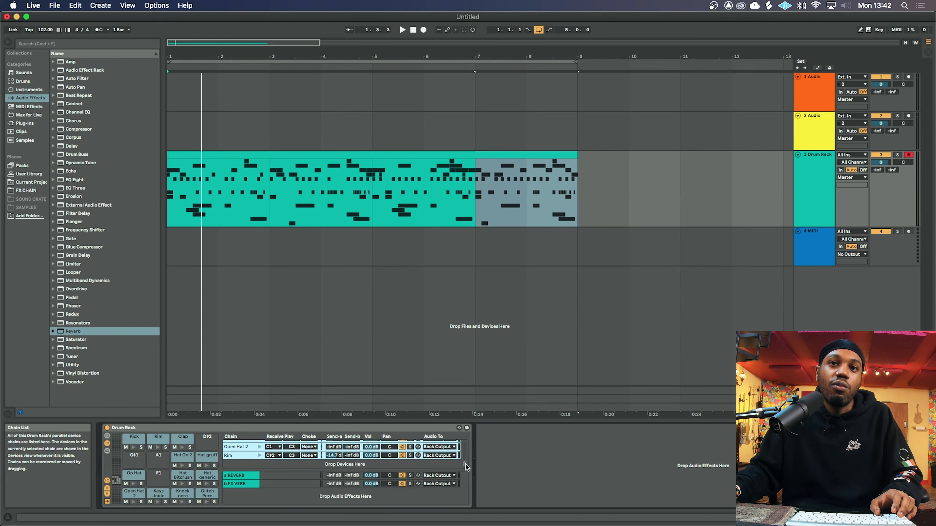
click(453, 456)
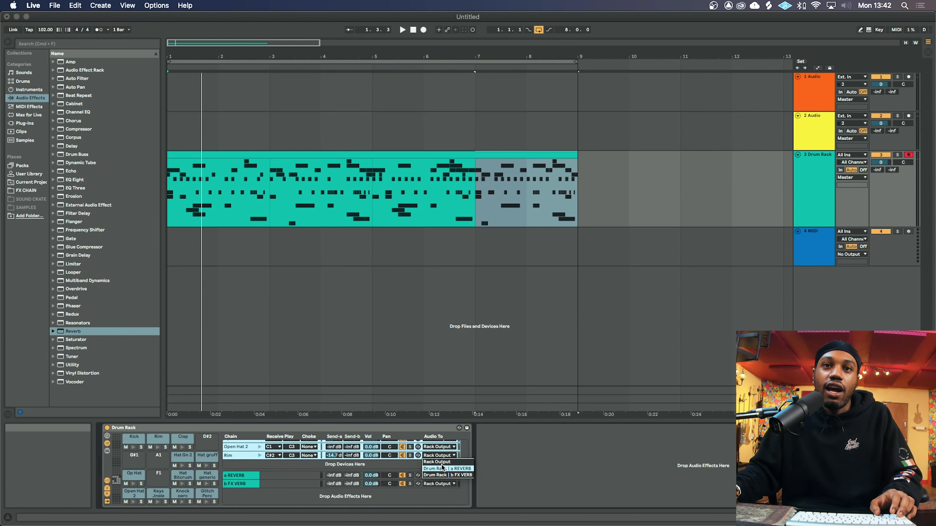
click(456, 476)
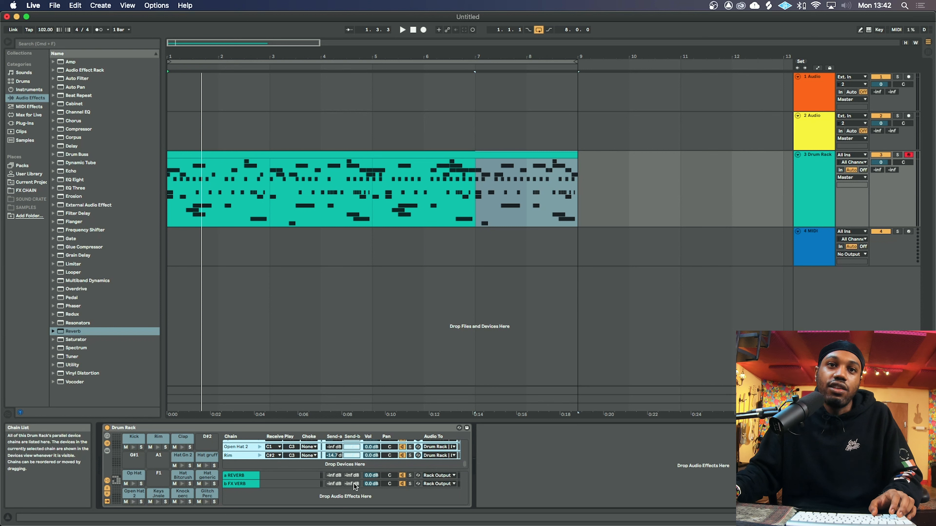
click(268, 486)
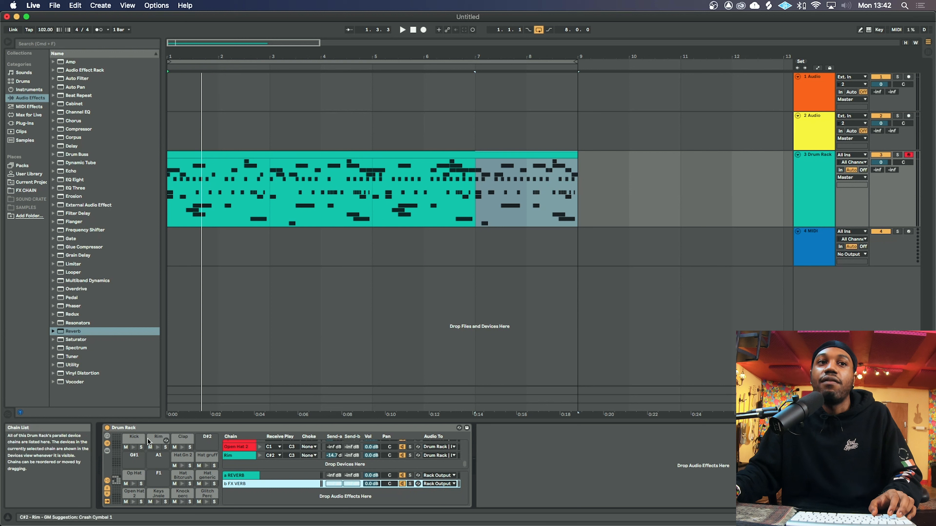
Step: Load the Auto Filter followed by the Reverb audio effect onto the FX VERB return chain
click(110, 454)
drag(76, 78, 493, 457)
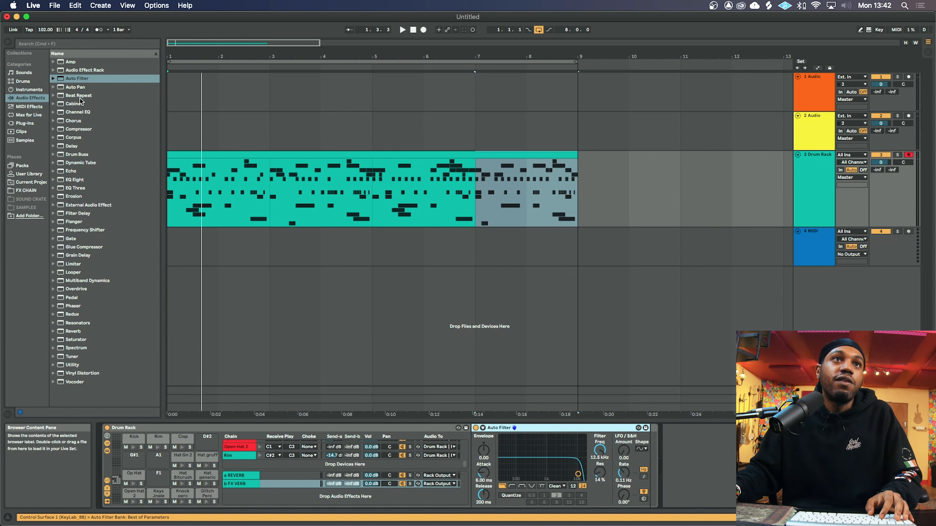
drag(83, 333, 654, 446)
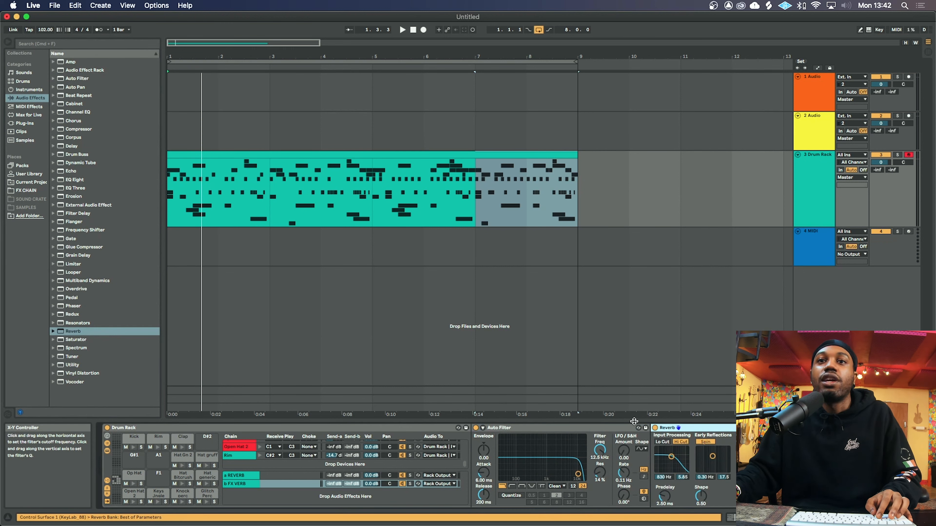
Step: Set the FX VERB Auto Filter's cutoff frequency to 19.9 kHz
click(632, 430)
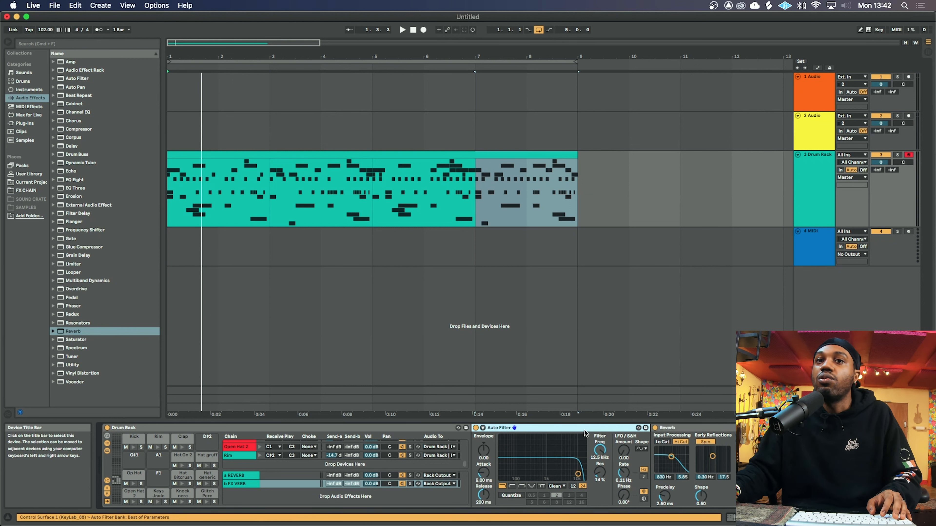
drag(601, 450, 602, 442)
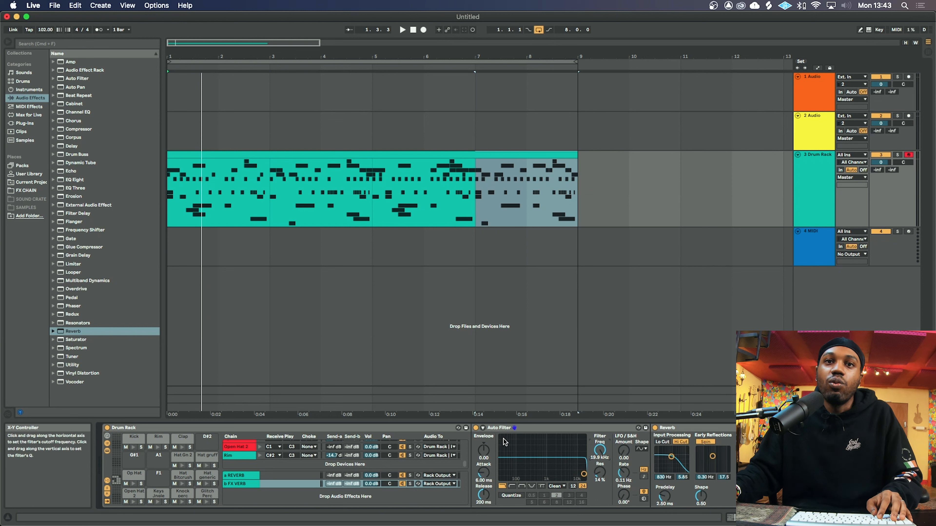
click(519, 428)
click(67, 80)
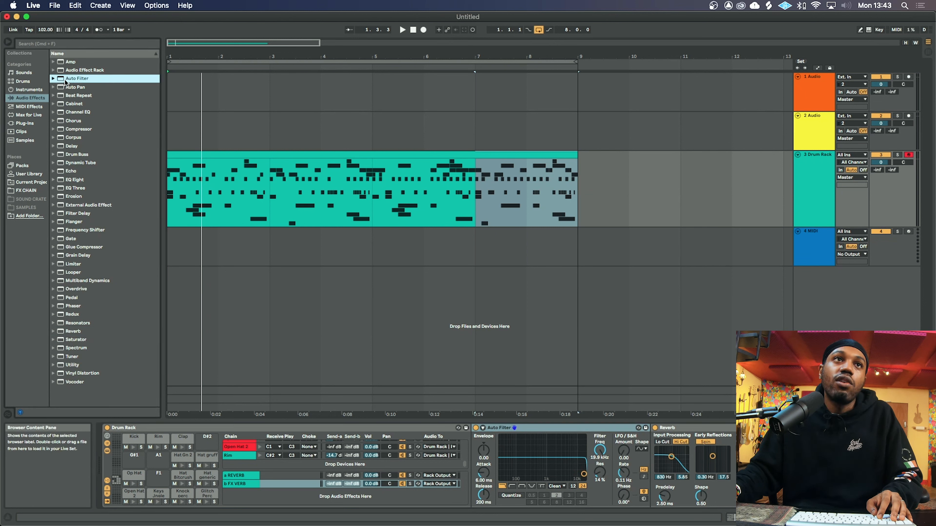
Step: Select the FX VERB return chain and the whole drum clip, and play the beat to audition it
click(234, 485)
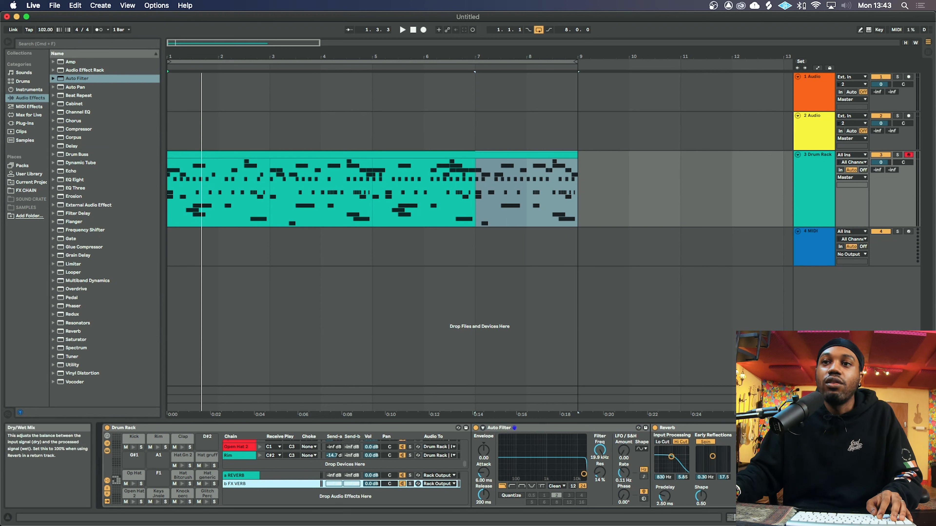
click(875, 496)
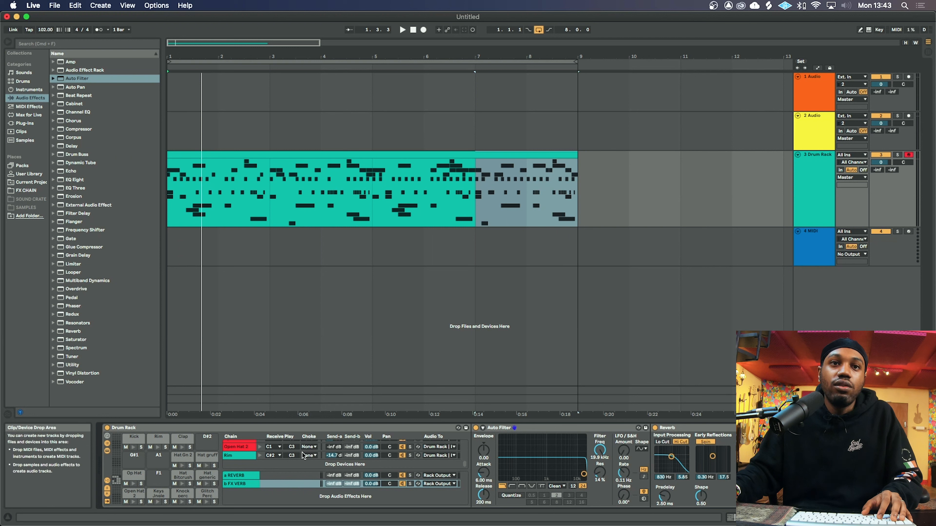
click(247, 162)
key(space)
click(248, 154)
key(space)
key(space)
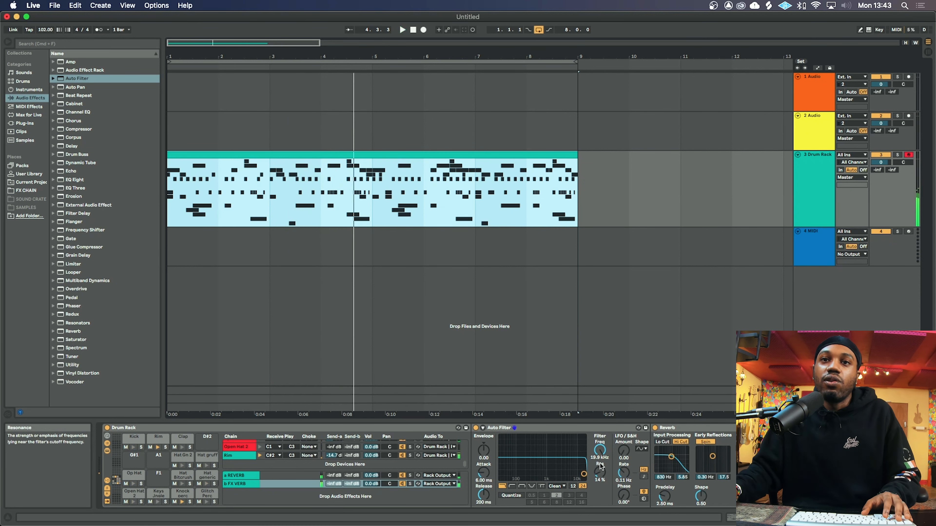
right_click(602, 447)
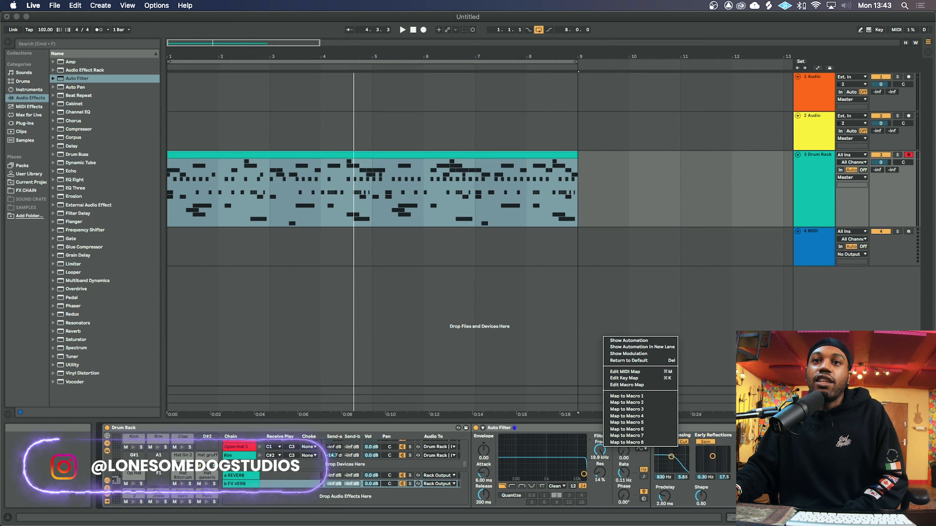
click(702, 430)
click(631, 430)
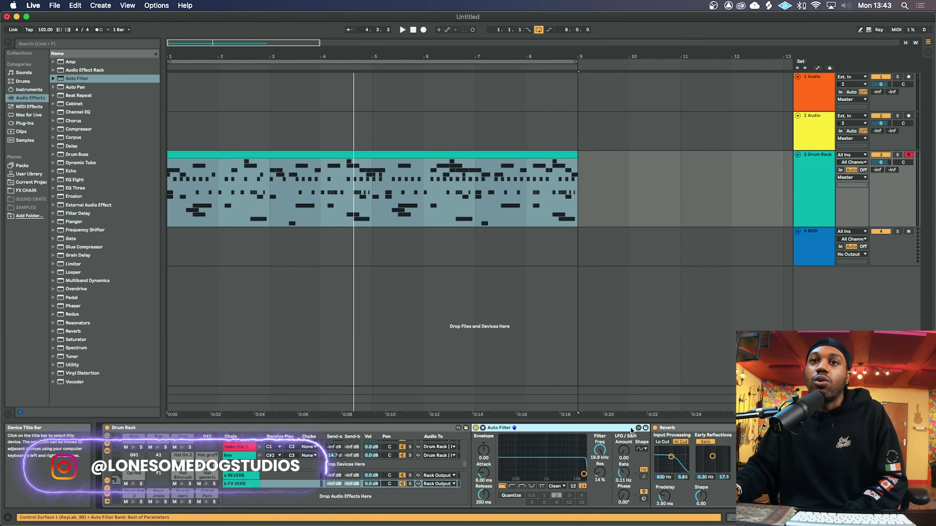
right_click(600, 449)
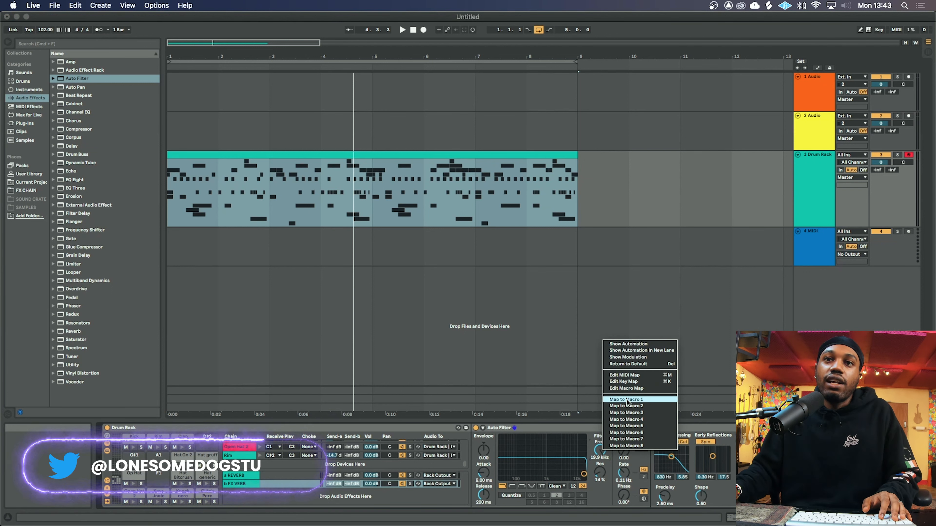
click(611, 473)
drag(599, 450, 600, 464)
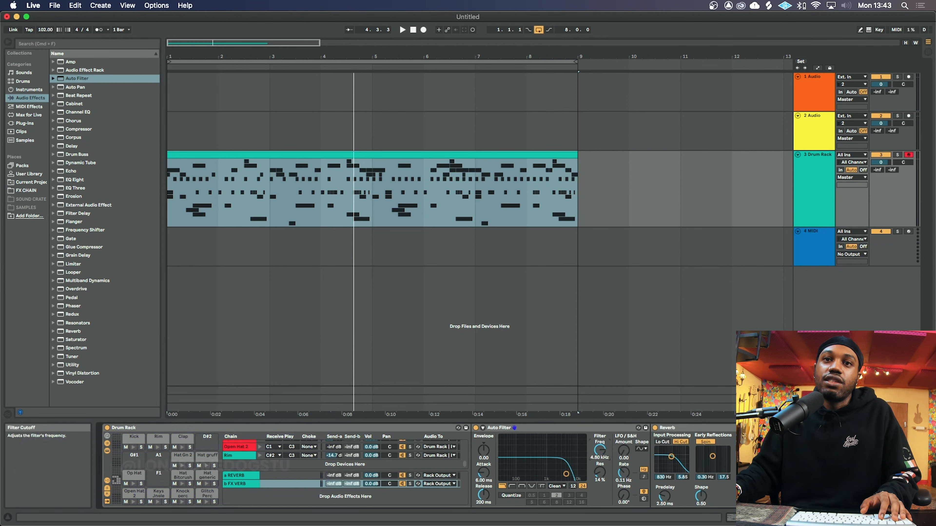
Step: Map the Auto Filter's frequency to the Drum Rack's Macro 1 and rename that macro FX
right_click(600, 454)
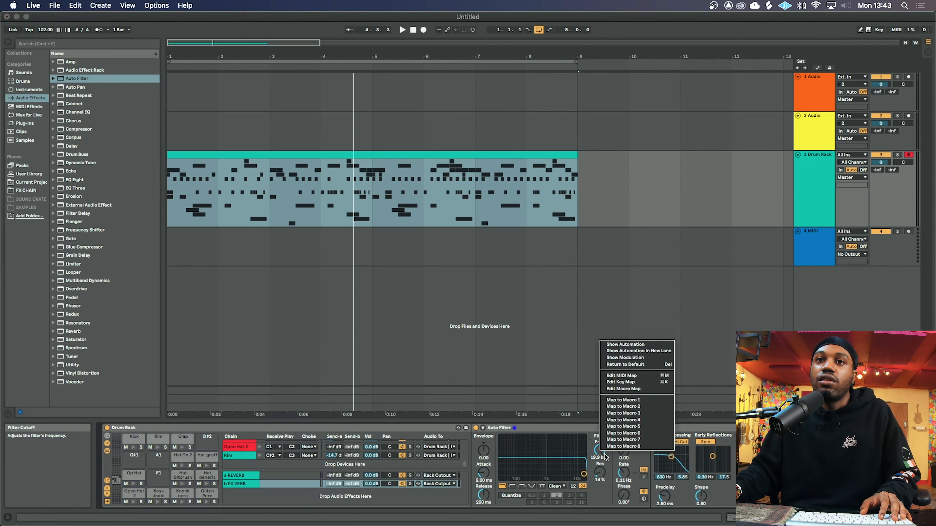
click(632, 401)
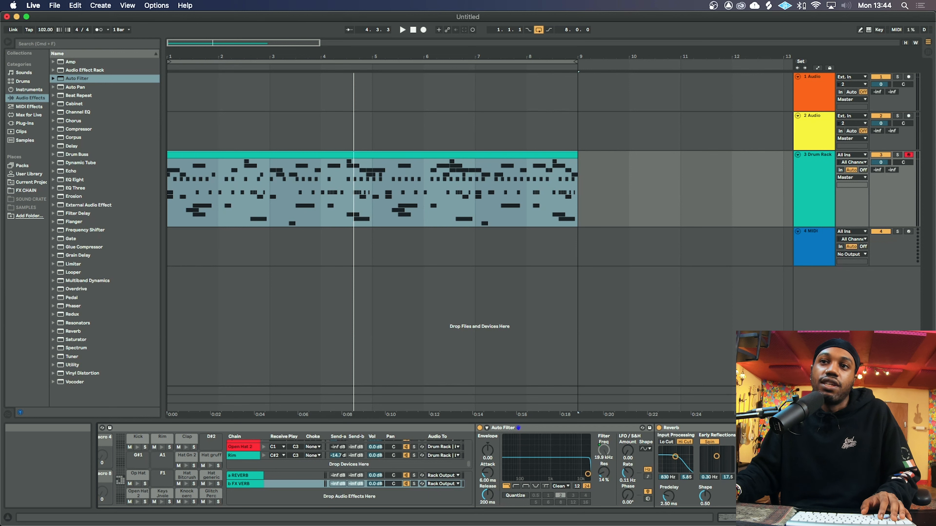
scroll(284, 441, left, 4)
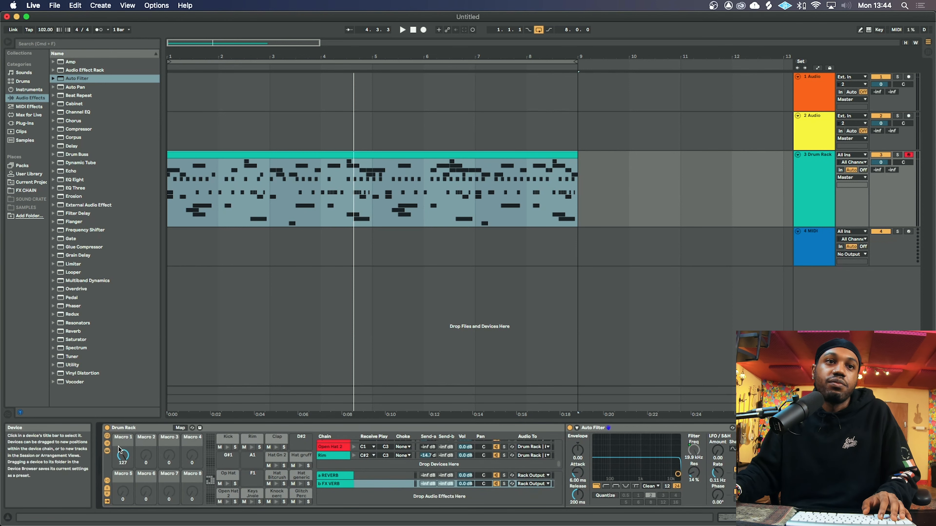
click(124, 437)
key(super+r)
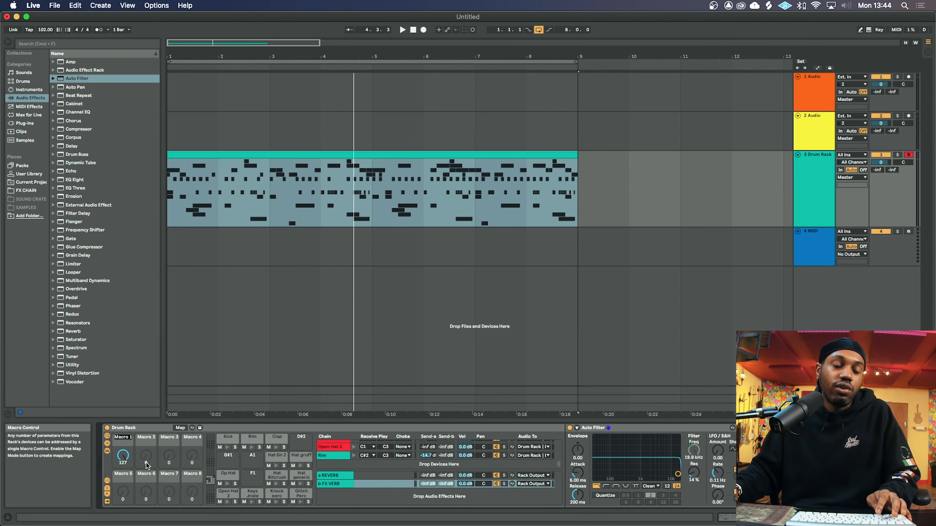
text(FX)
key(Return)
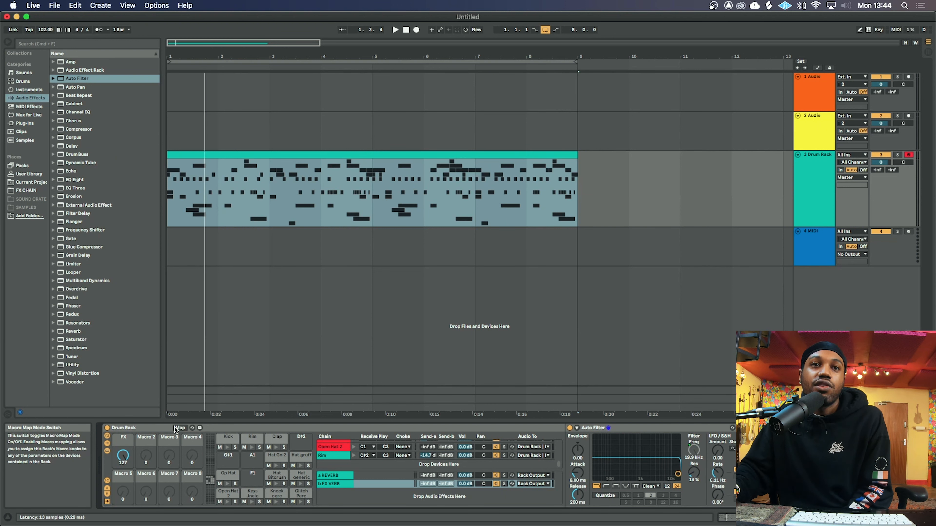
Step: Set the Reverb Dry/Wet mapping of the FX macro to a minimum of 100 % and a maximum of 0 %
click(180, 427)
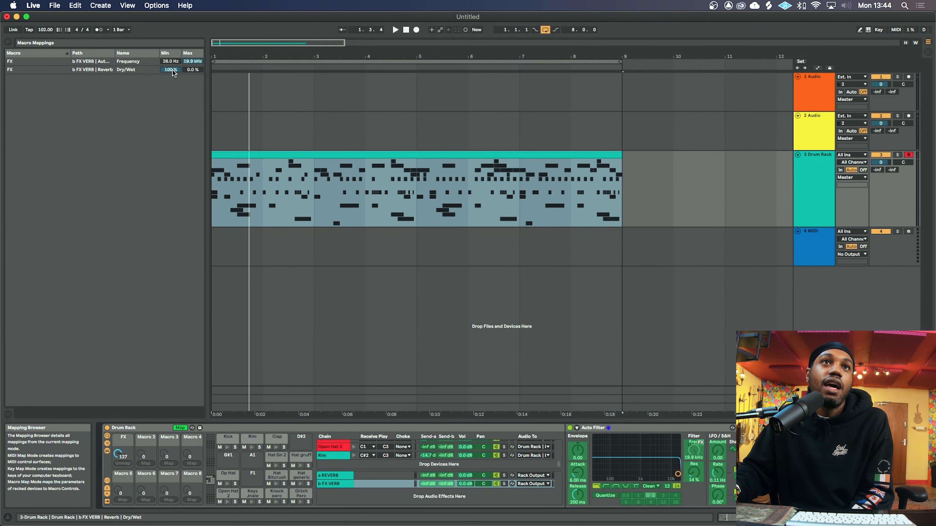
drag(176, 70, 175, 107)
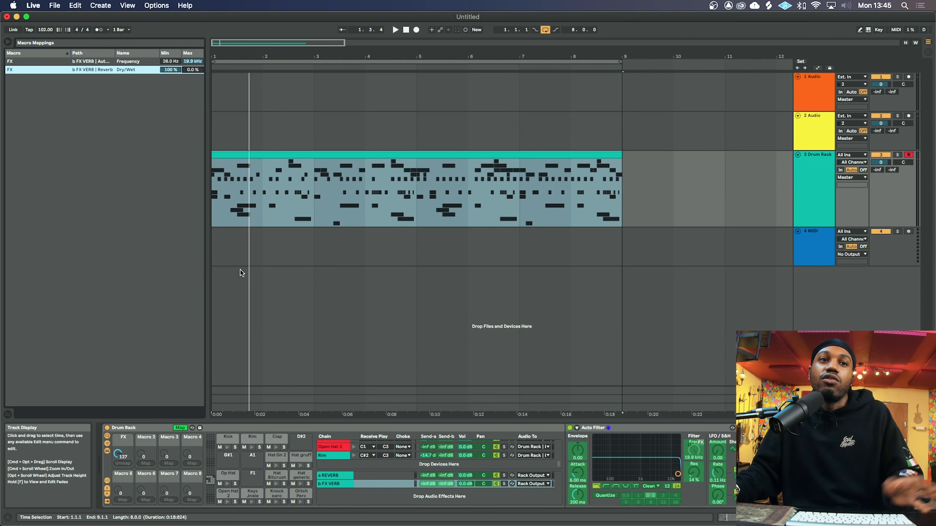
click(181, 428)
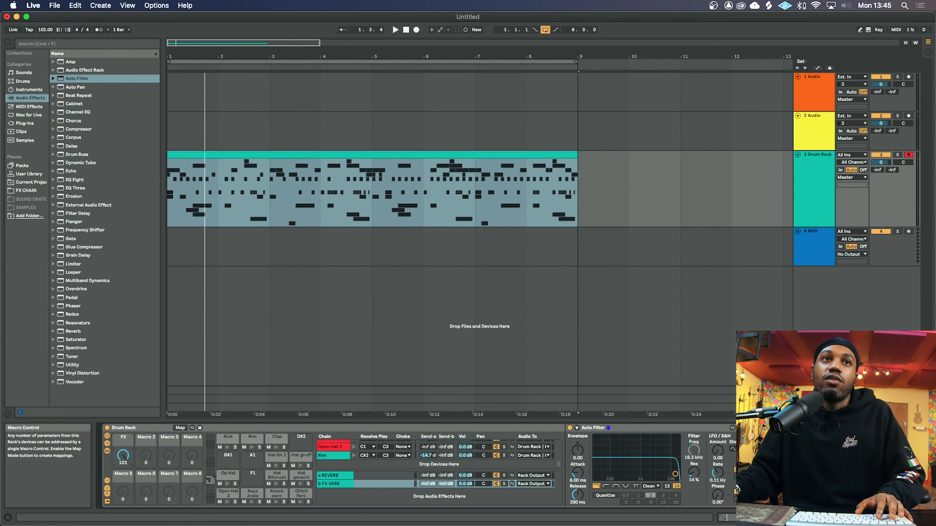
Step: Audition the FX macro by playing the beat with it at 0 and raising it to 127
key(space)
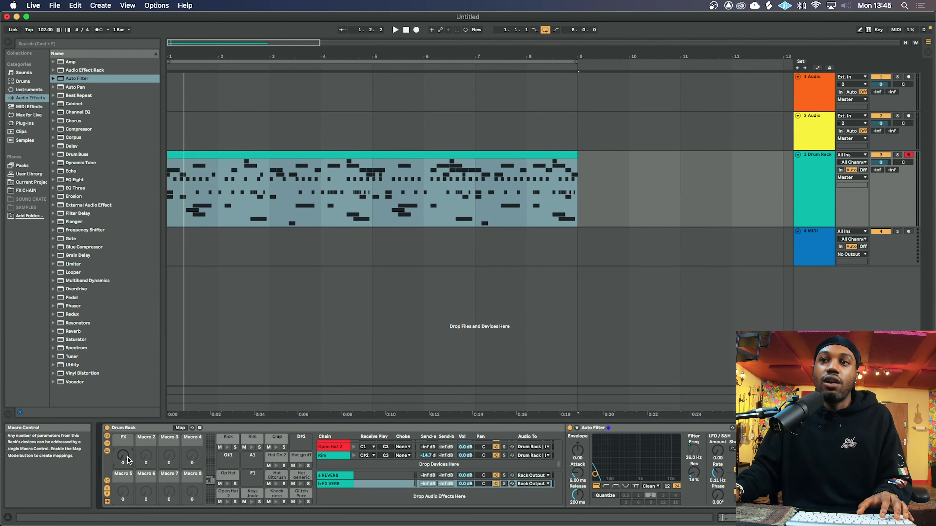
mouse_move(756, 518)
mouse_down()
mouse_move(764, 518)
mouse_move(754, 518)
mouse_up()
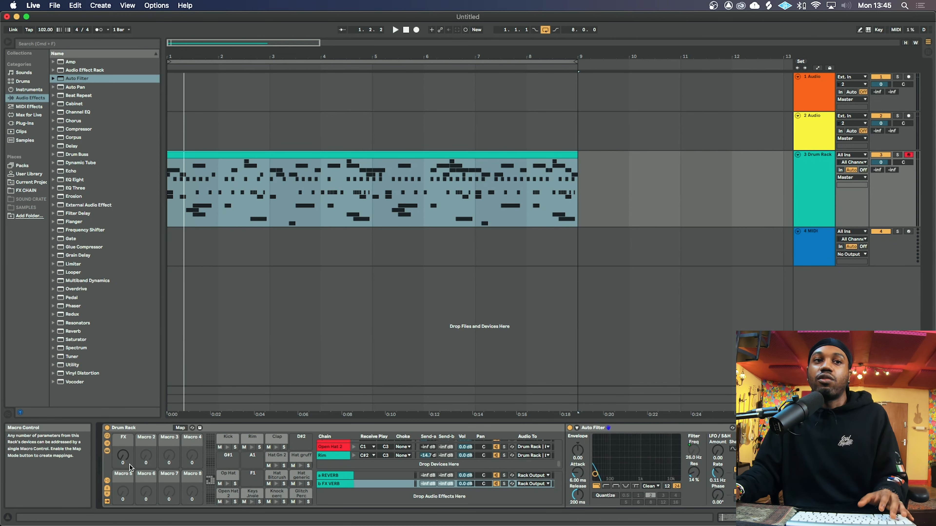
key(space)
drag(124, 463, 123, 415)
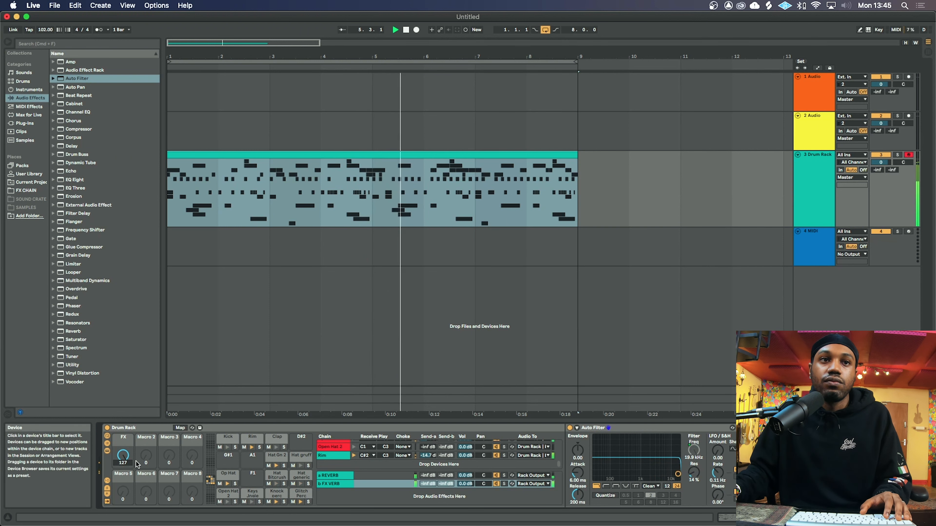
key(space)
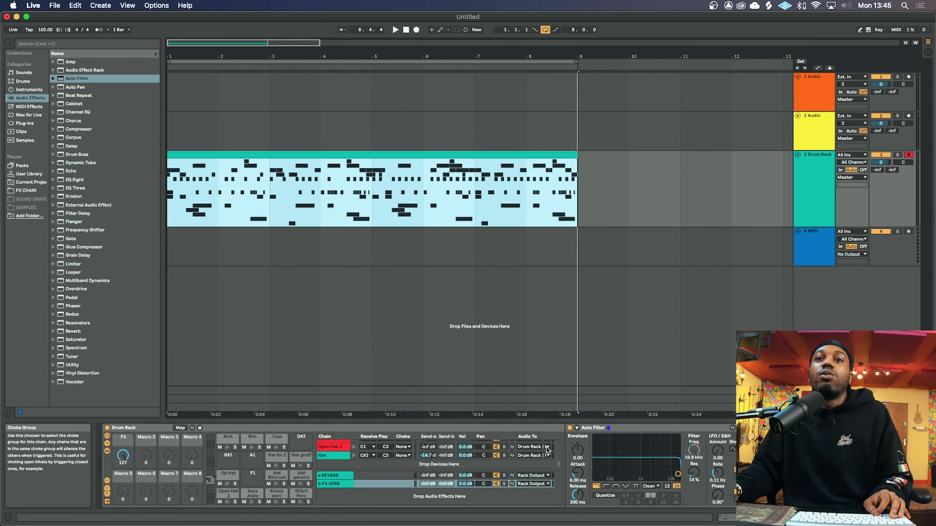
Step: Fold the FX VERB chain's Auto Filter and Reverb devices and play the beat while sweeping the FX macro back up to 127
click(407, 483)
scroll(407, 483, right, 3)
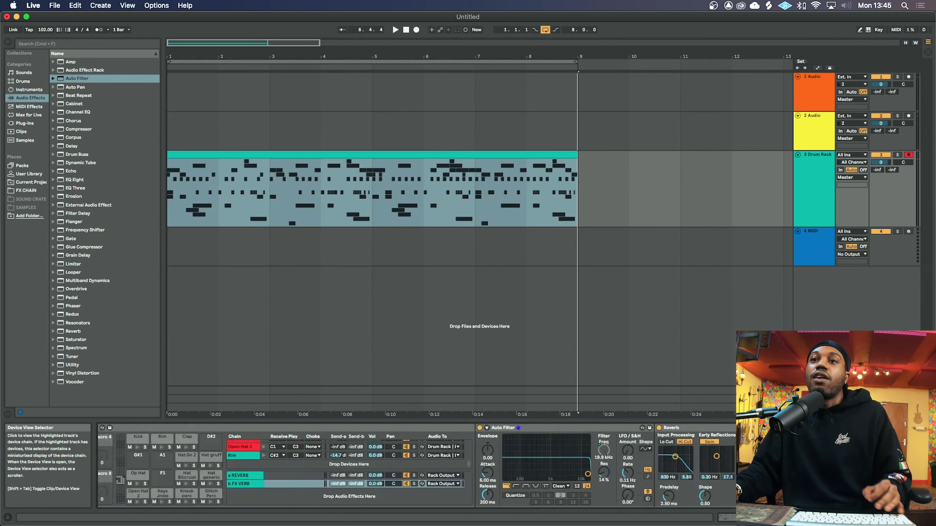
double_click(682, 430)
double_click(570, 430)
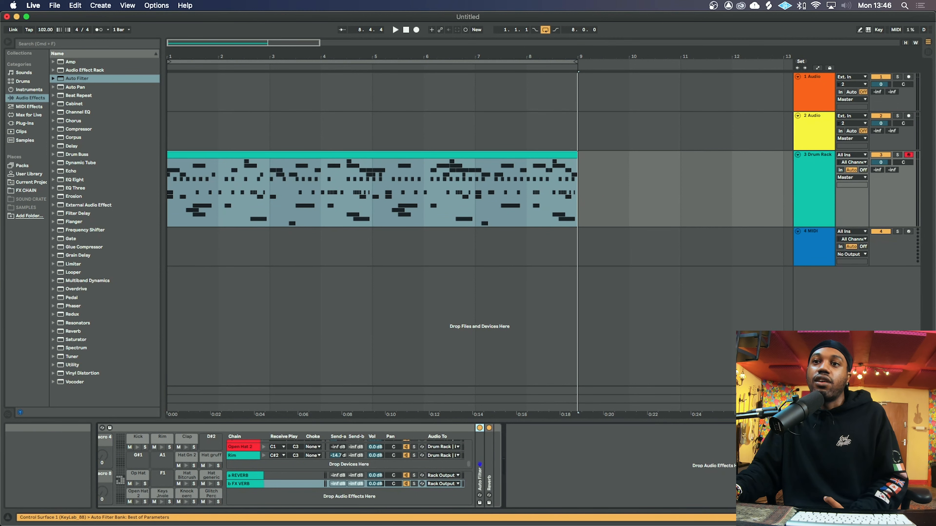
scroll(122, 456, left, 3)
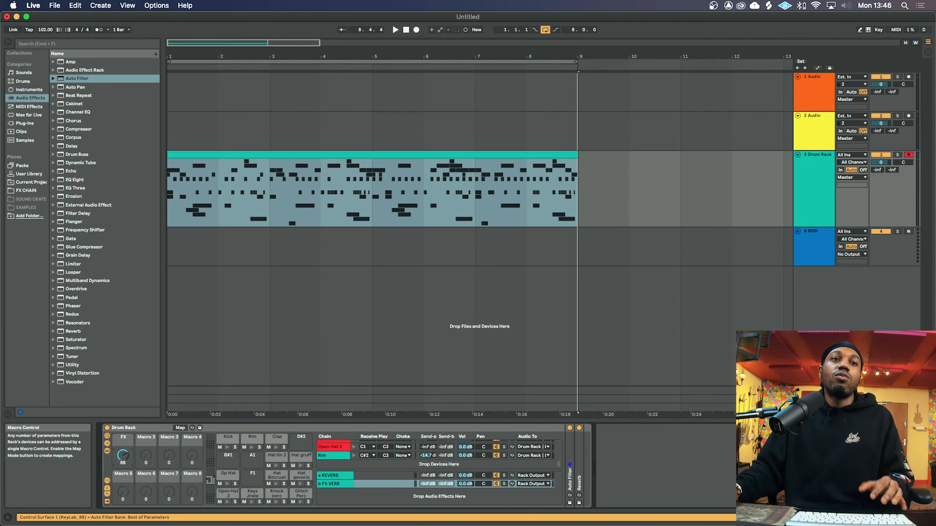
key(space)
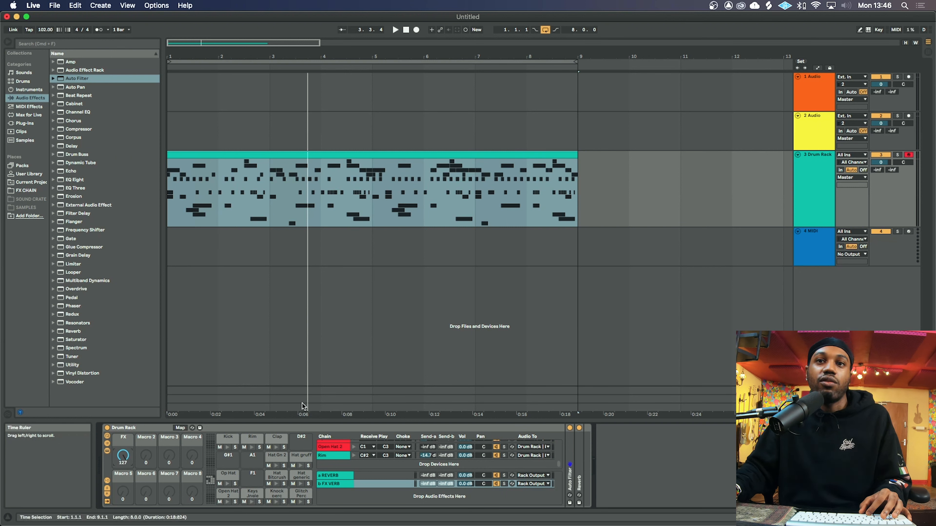
Step: Add a Drum Buss after the Drum Rack and set its Drive to 15 %
double_click(87, 155)
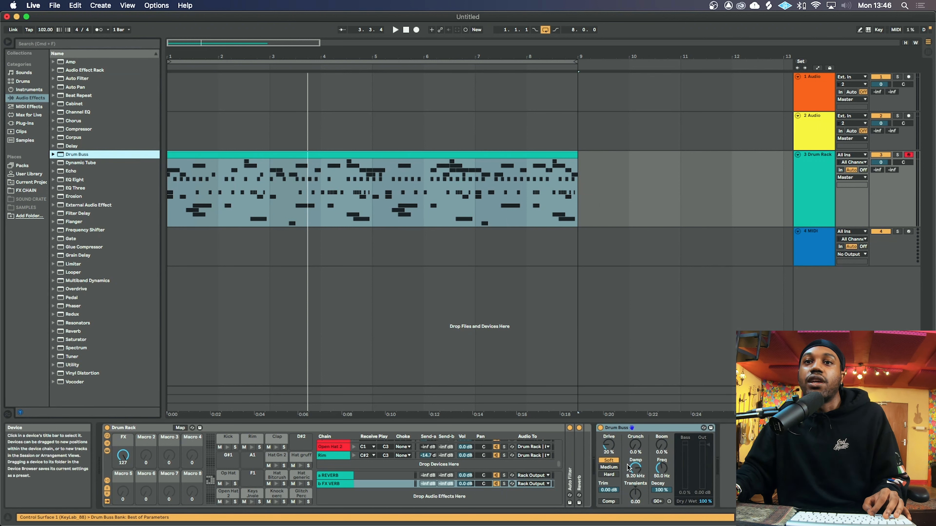
drag(609, 443, 609, 449)
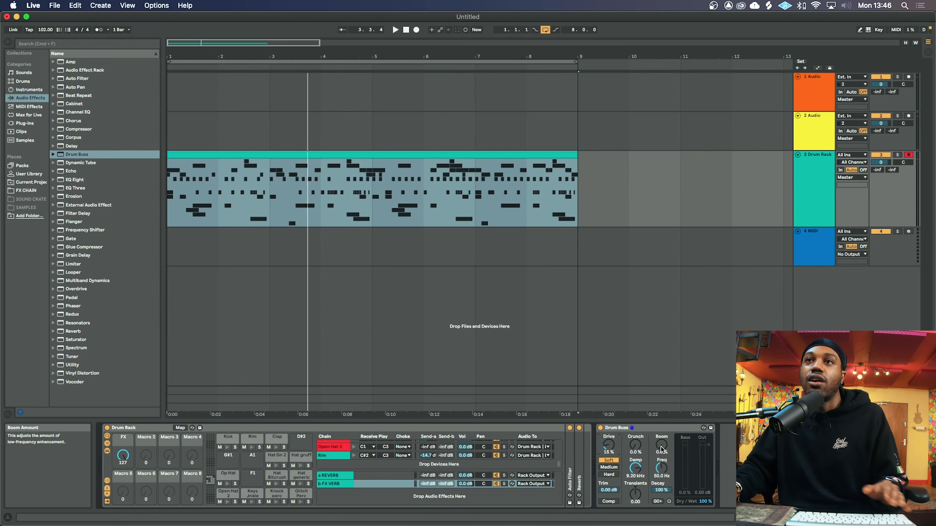
click(815, 241)
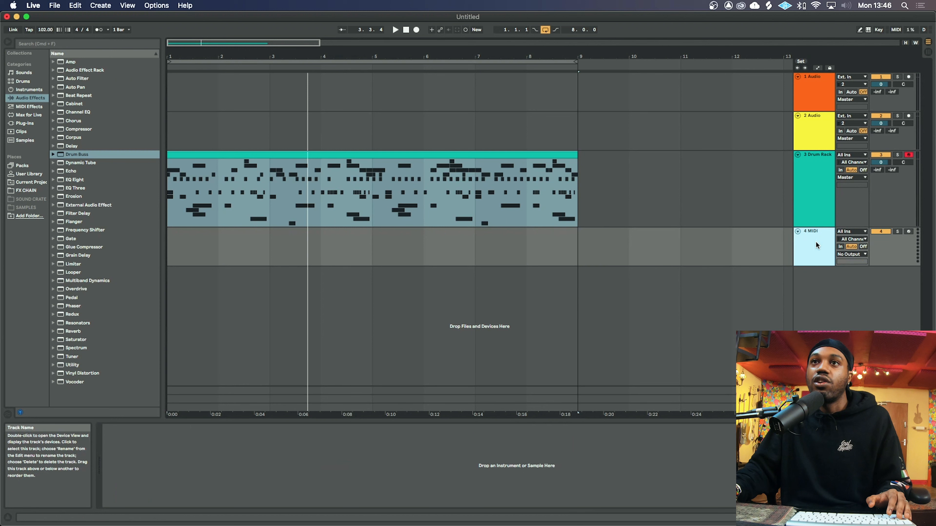
click(801, 192)
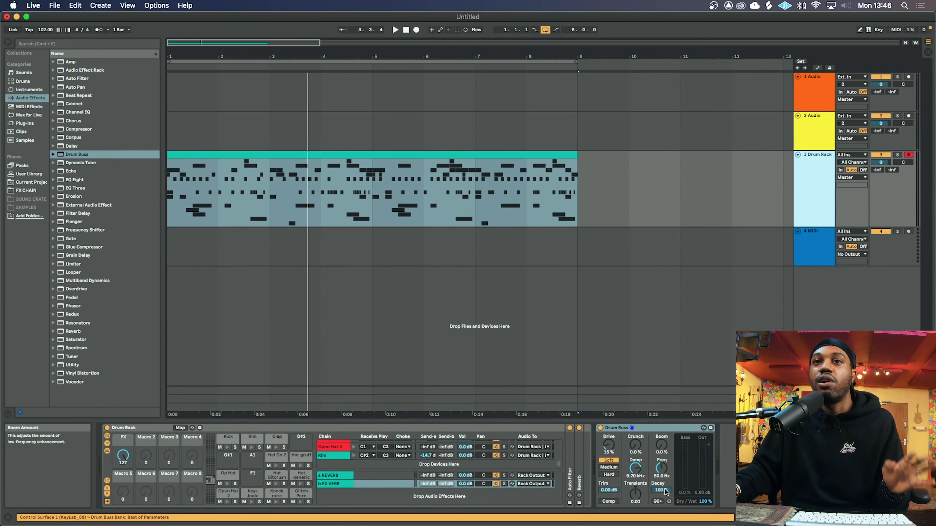
Step: Tune the Drum Buss during playback to about 19 % Drive, 22 % Crunch, 2.98 kHz Damp and -0.32 Transients
key(space)
drag(609, 446, 609, 441)
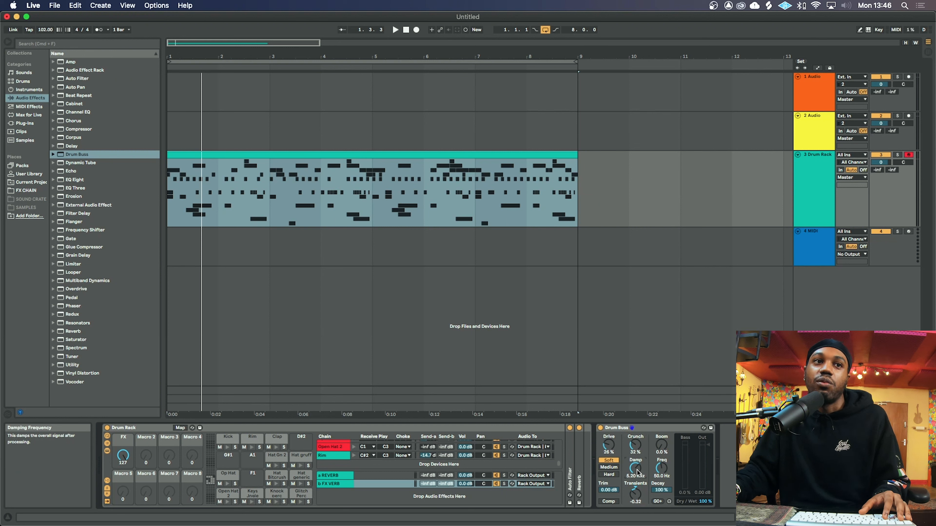
key(space)
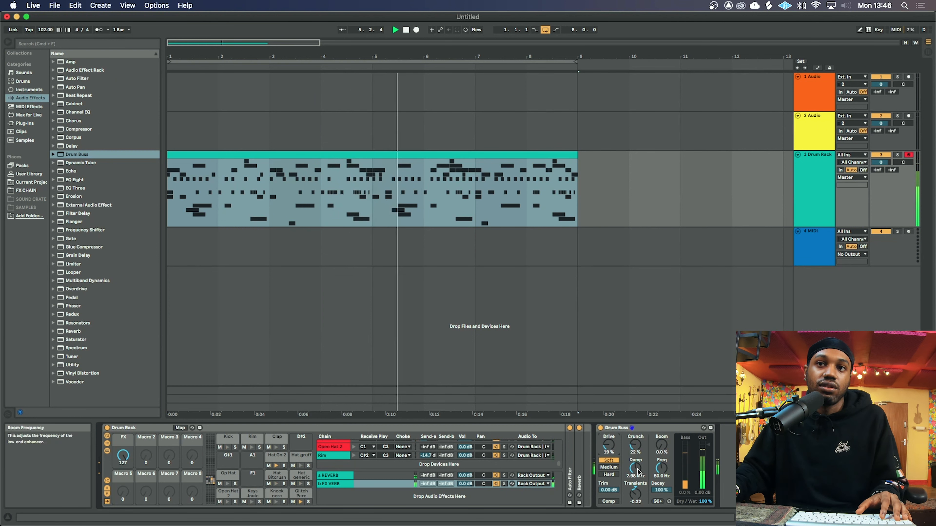
Step: Examine the Rim pad's chain and the devices on the REVERB return chain
click(247, 438)
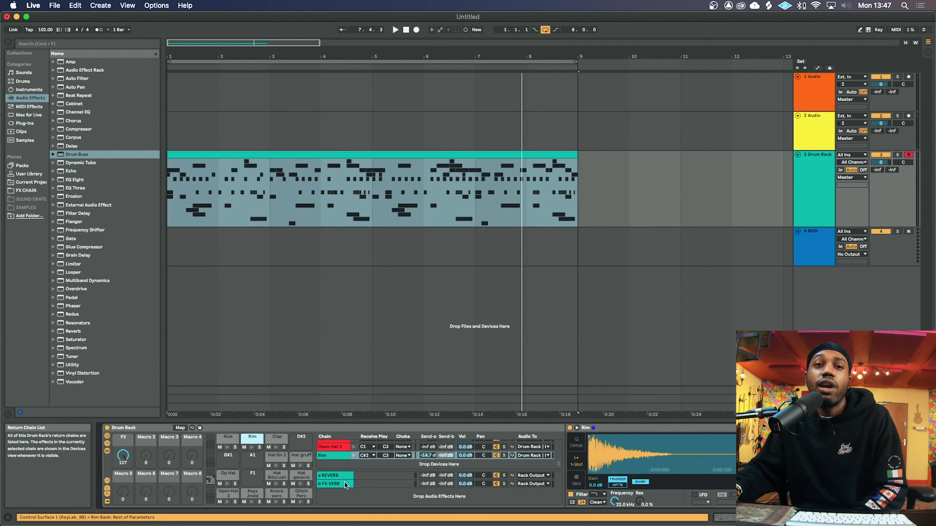
click(335, 478)
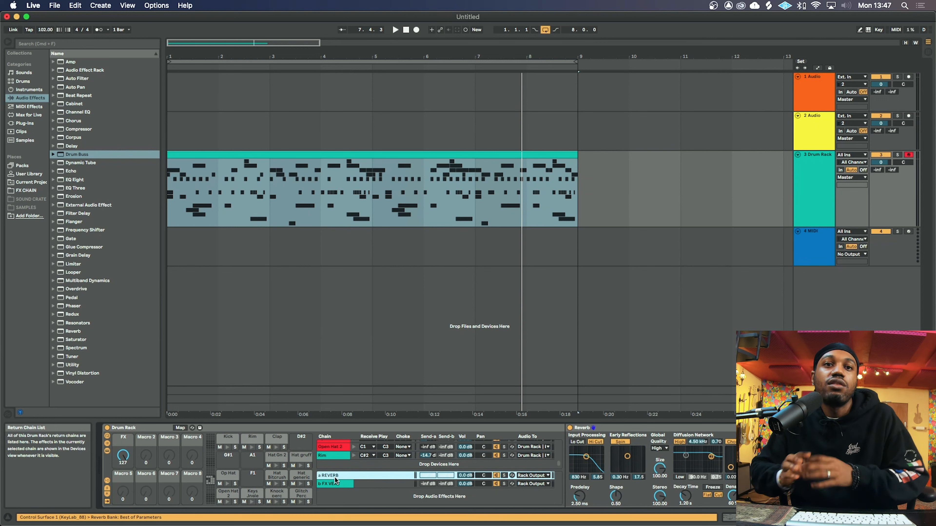